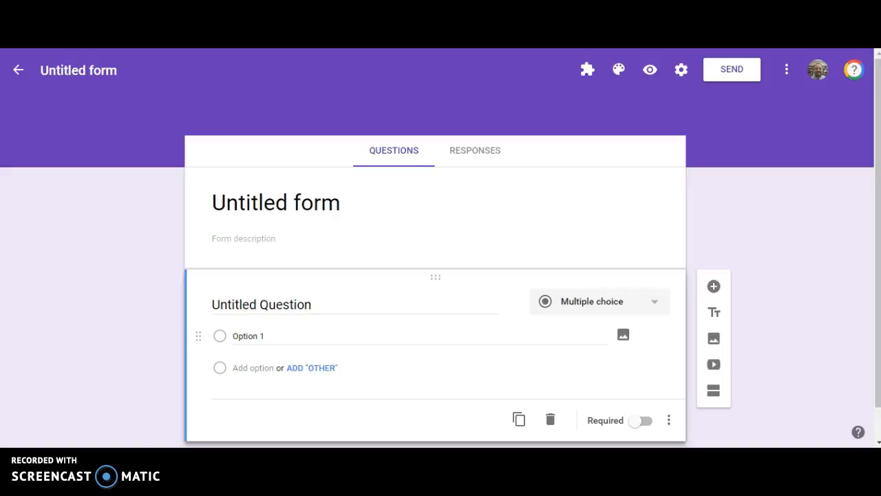
Rename the form as Example
click(98, 69)
text(Example)
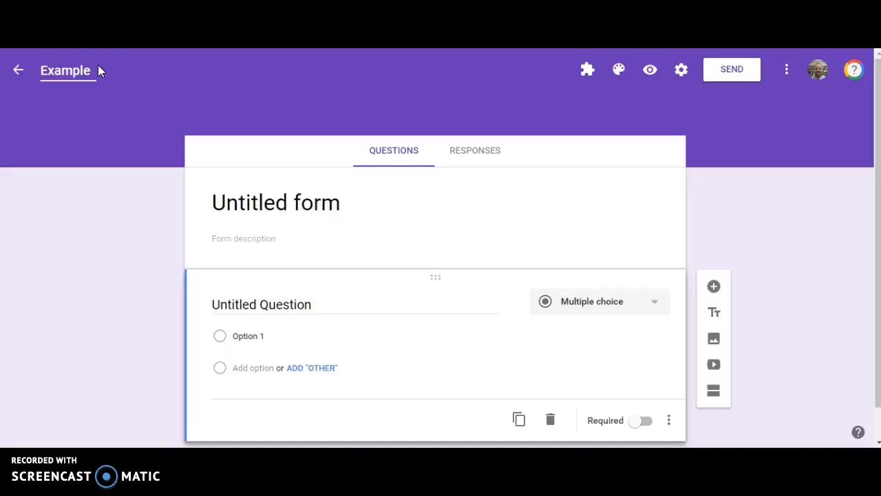
click(65, 105)
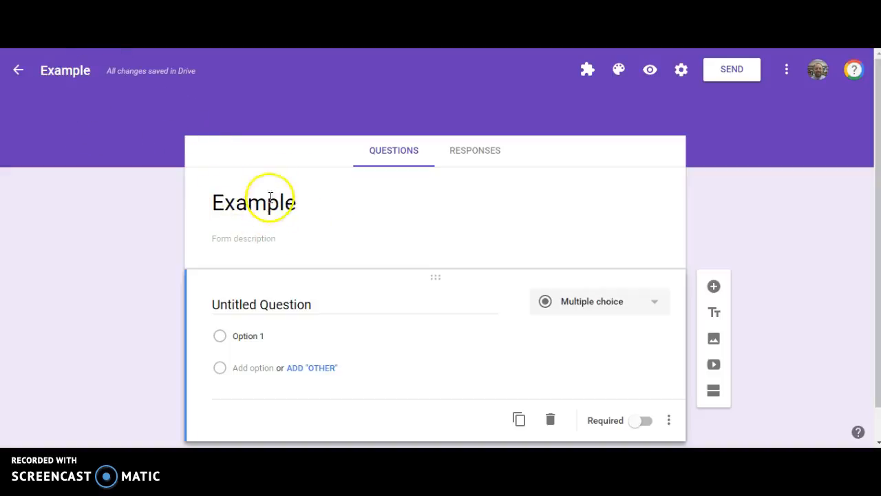
Add the form description "This is a description"
click(242, 146)
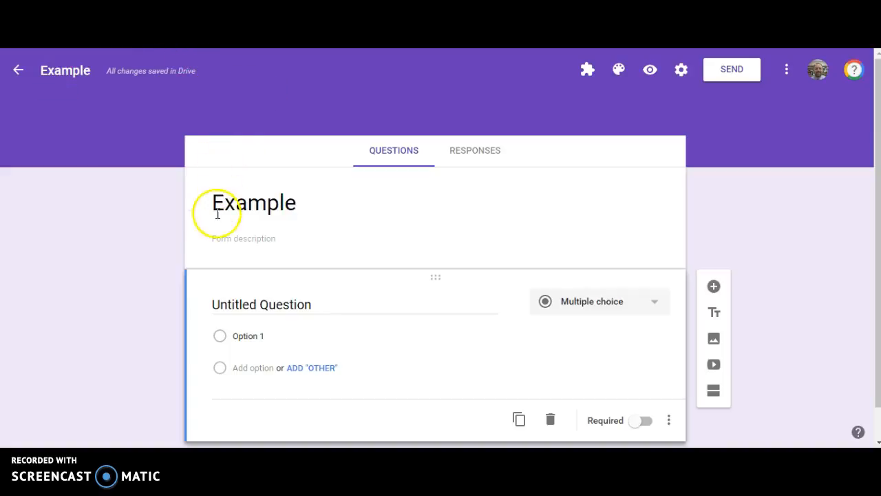
click(220, 236)
text(This is a desc)
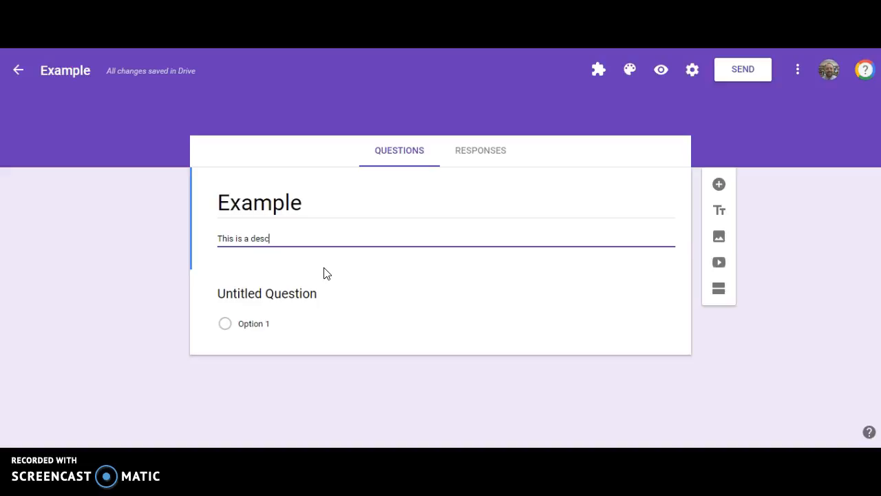
text(ription)
key(Return)
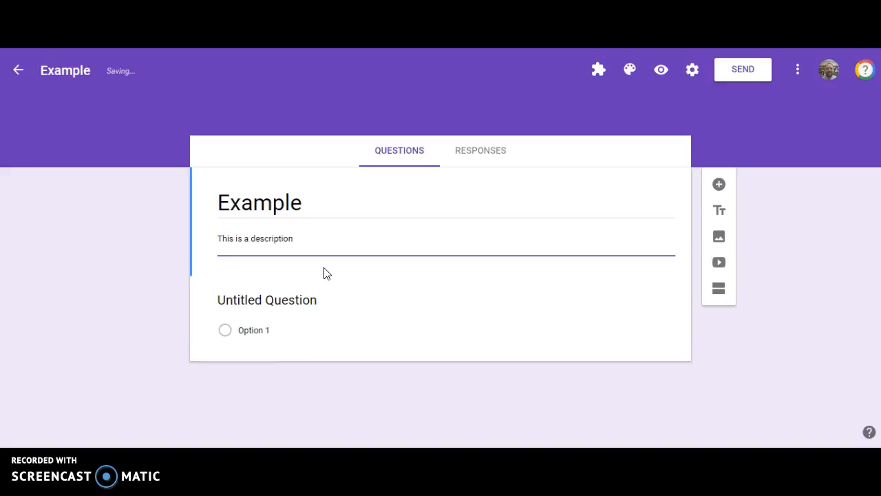
key(BackSpace)
click(310, 262)
click(169, 250)
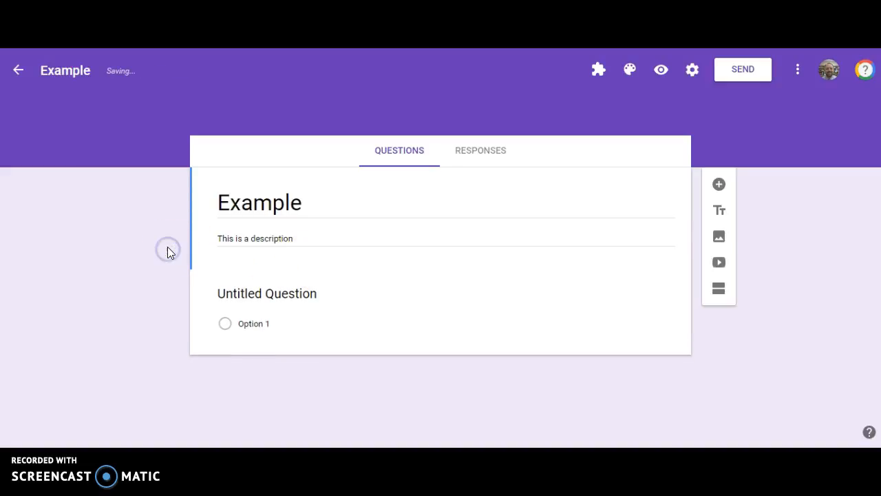
click(197, 246)
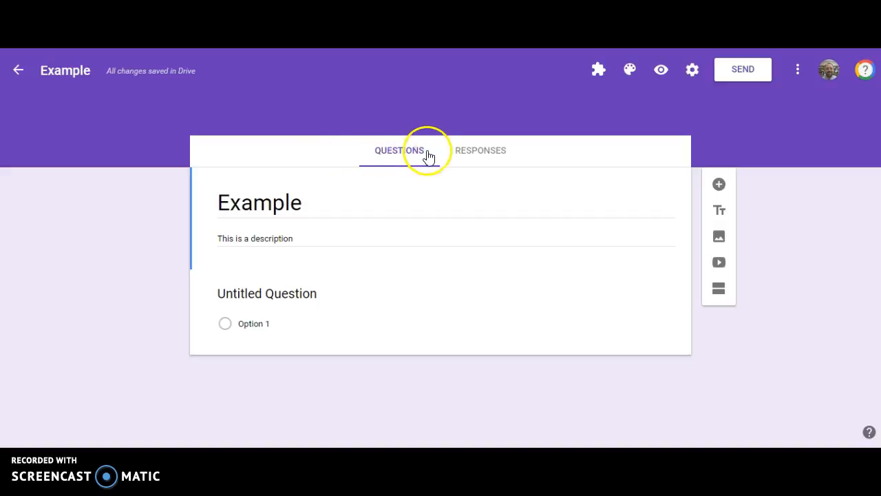
Turn off accepting responses for the form in the Responses view
click(486, 154)
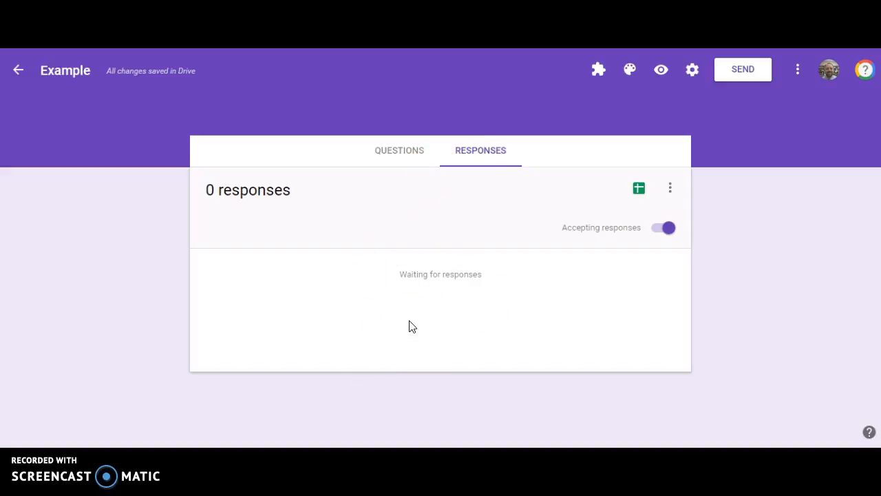
click(348, 255)
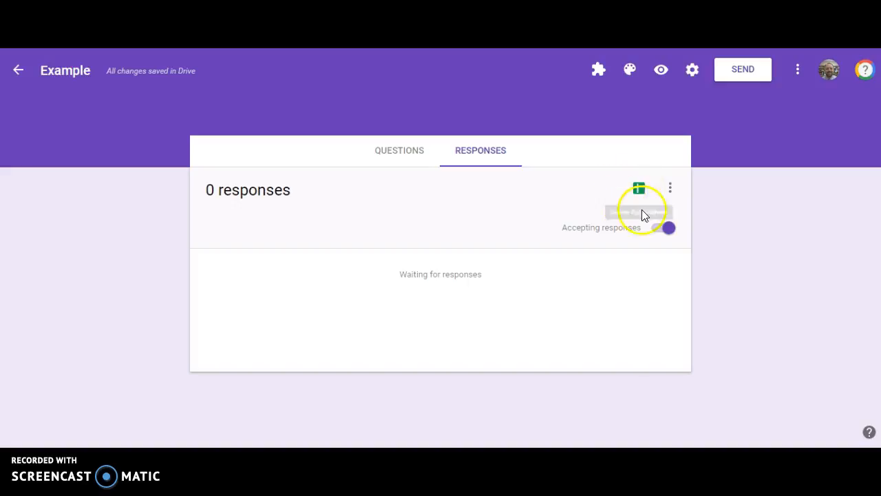
click(663, 229)
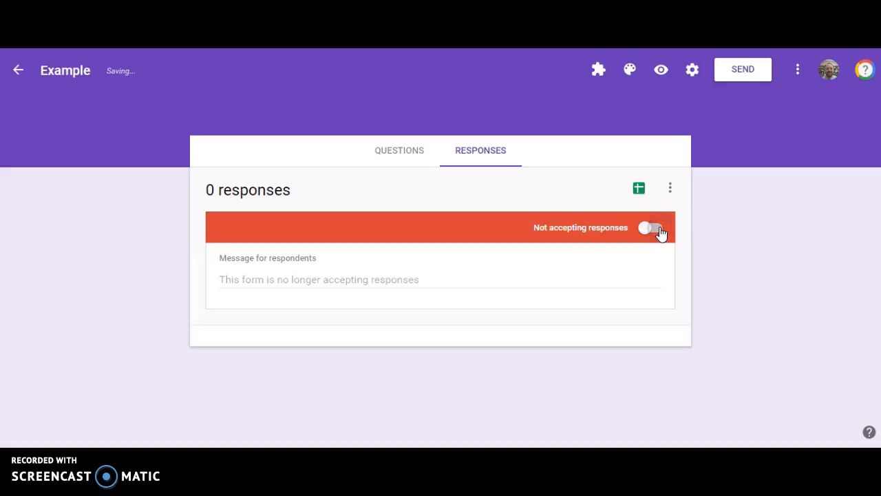
click(659, 230)
click(659, 230)
click(659, 230)
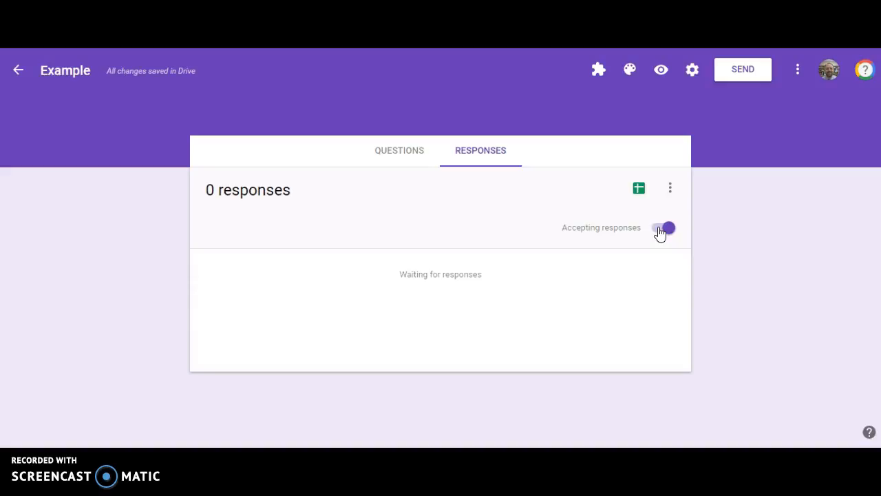
click(659, 230)
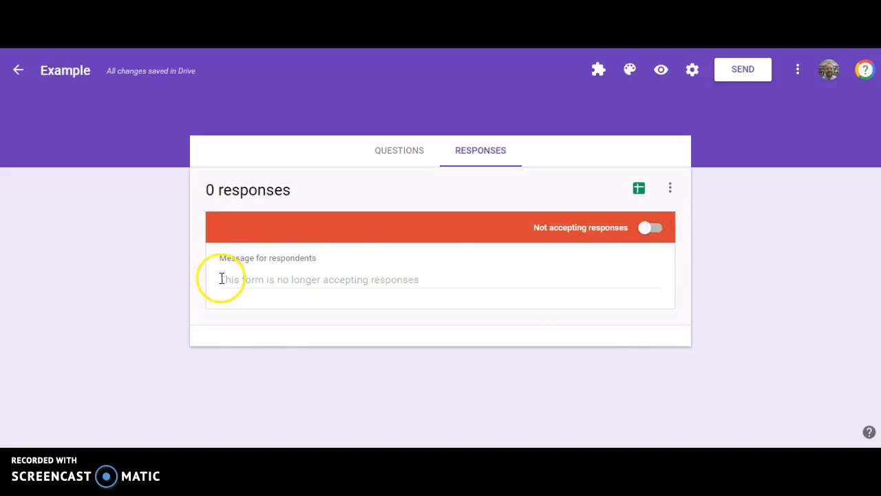
click(418, 279)
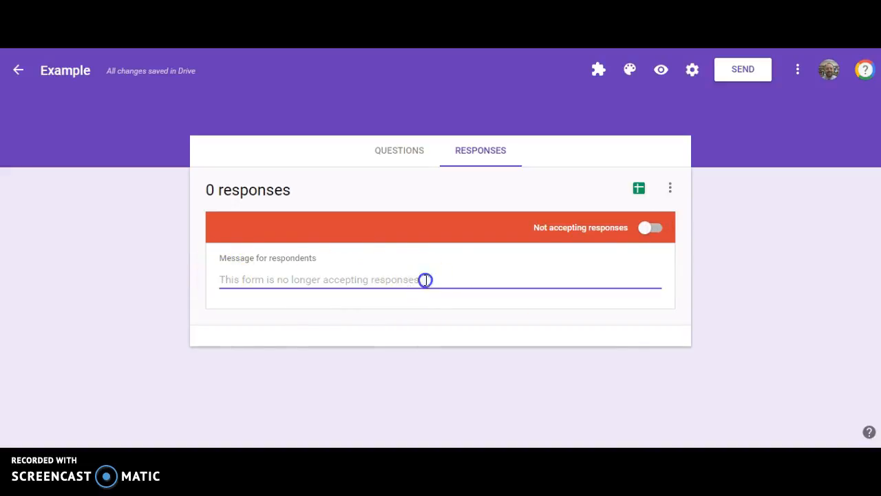
click(245, 283)
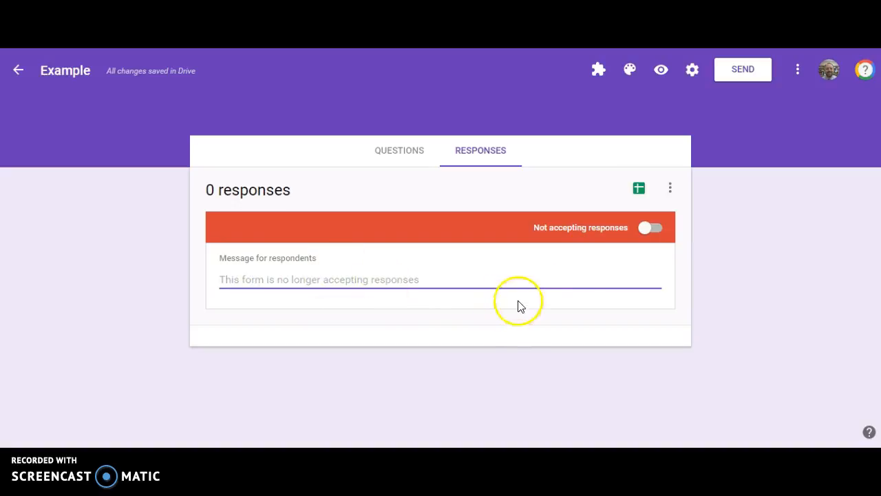
Open the responses options menu and review its choices
click(404, 151)
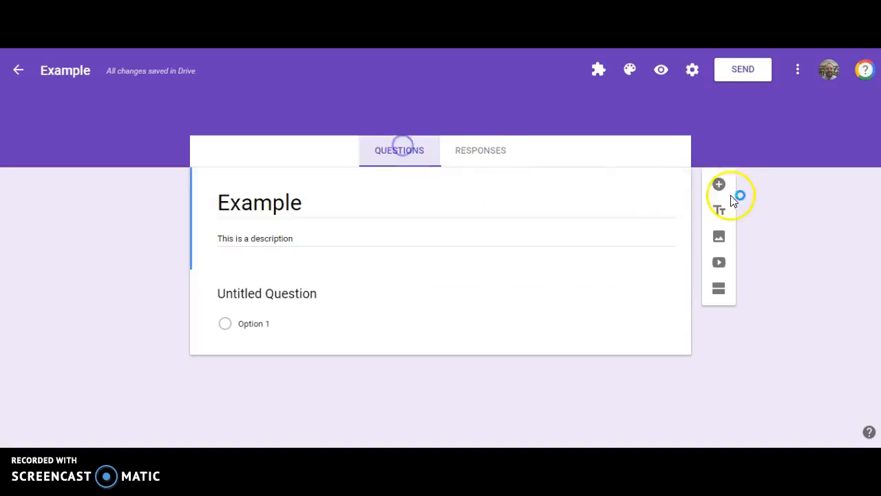
click(493, 153)
click(671, 190)
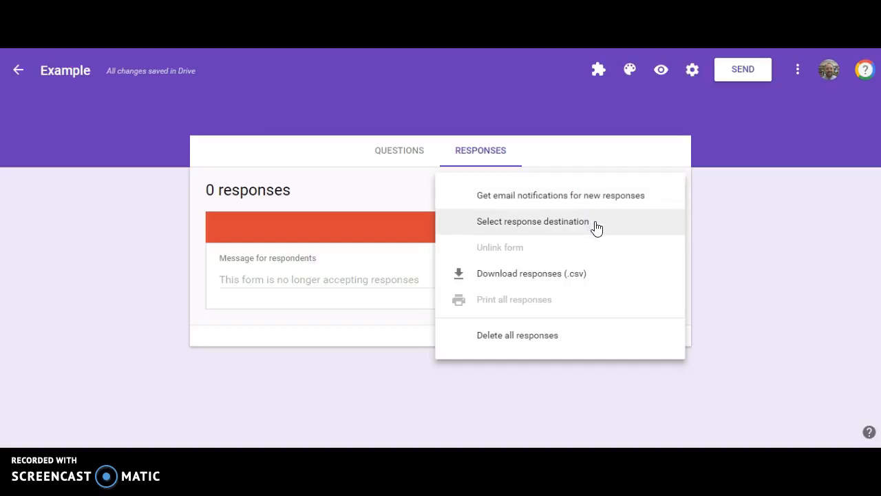
click(557, 275)
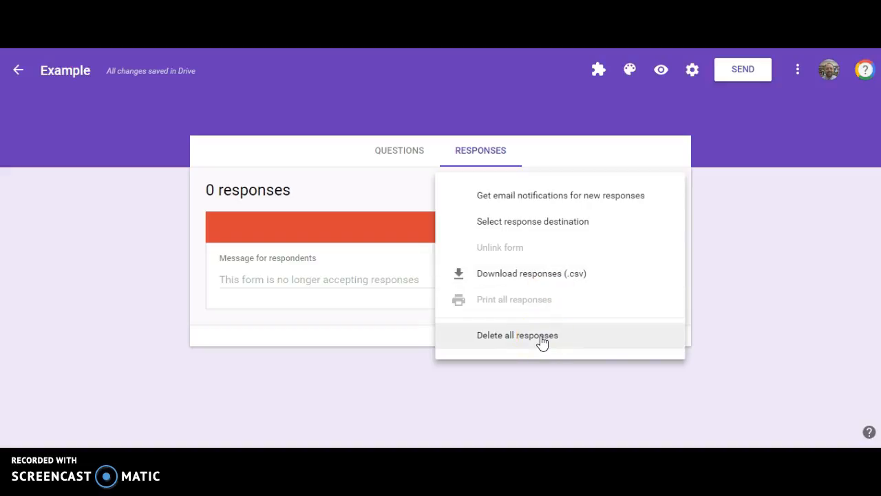
click(419, 152)
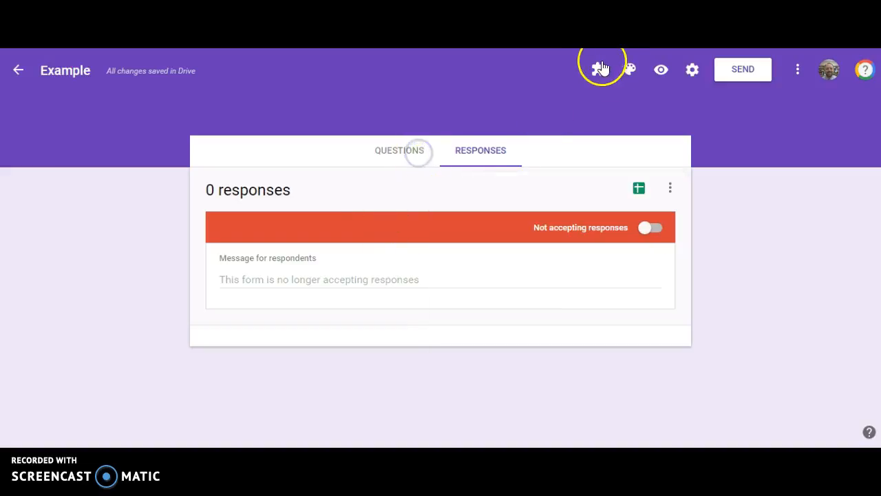
click(404, 152)
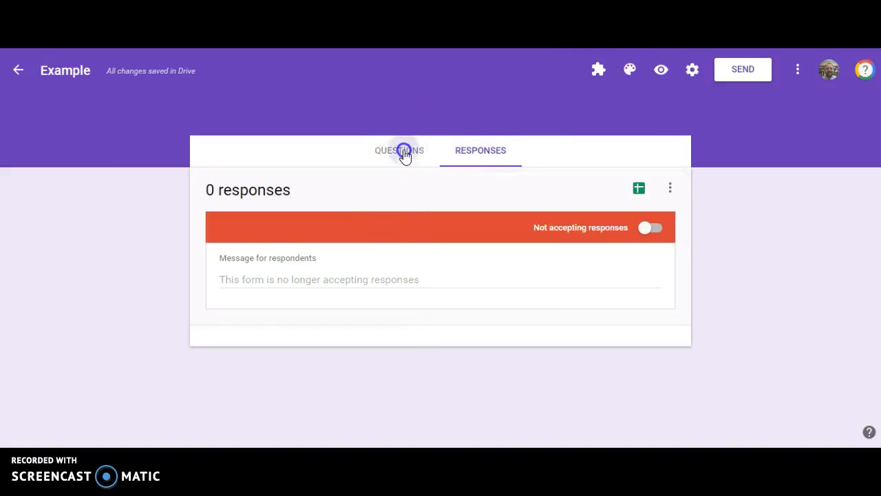
Set the form's theme colour to pink
click(600, 71)
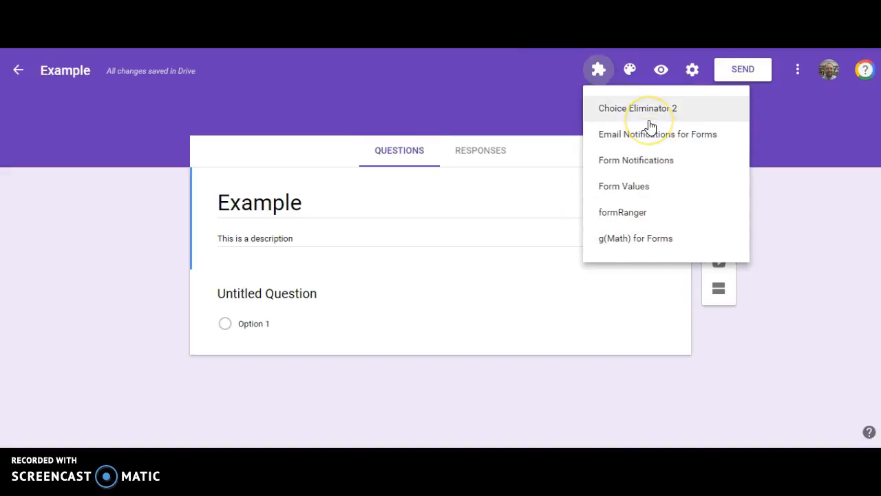
click(629, 70)
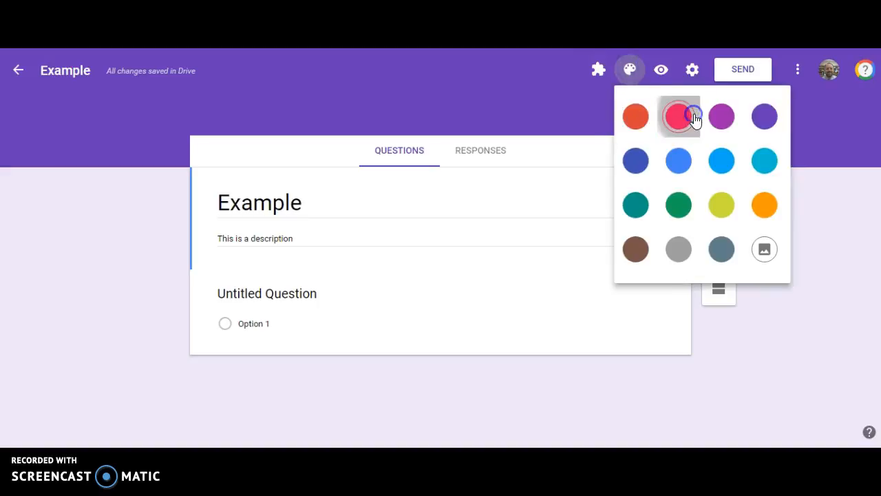
click(691, 116)
Apply the first Work and School header image as the form's theme
click(629, 69)
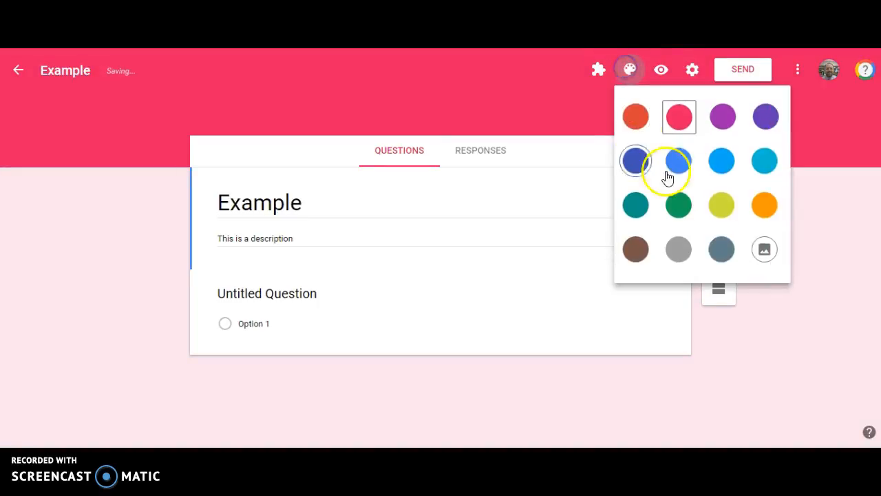
click(780, 255)
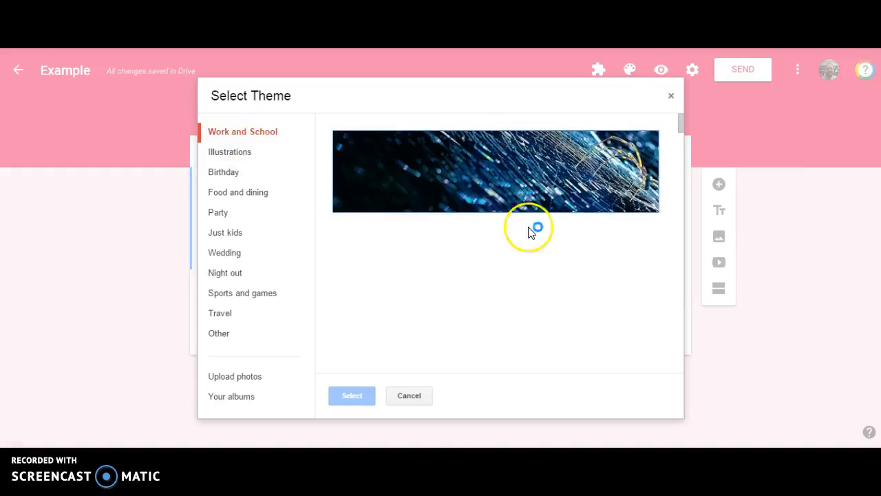
click(549, 197)
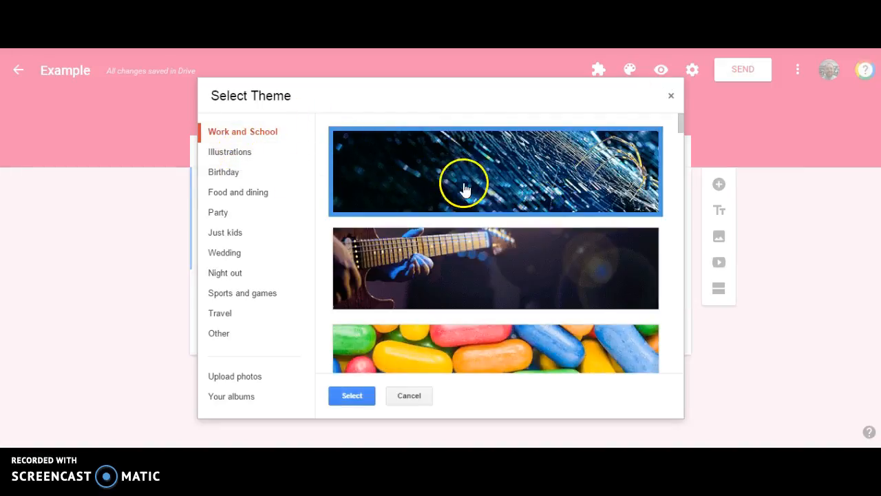
scroll(454, 190, down, 5)
click(237, 153)
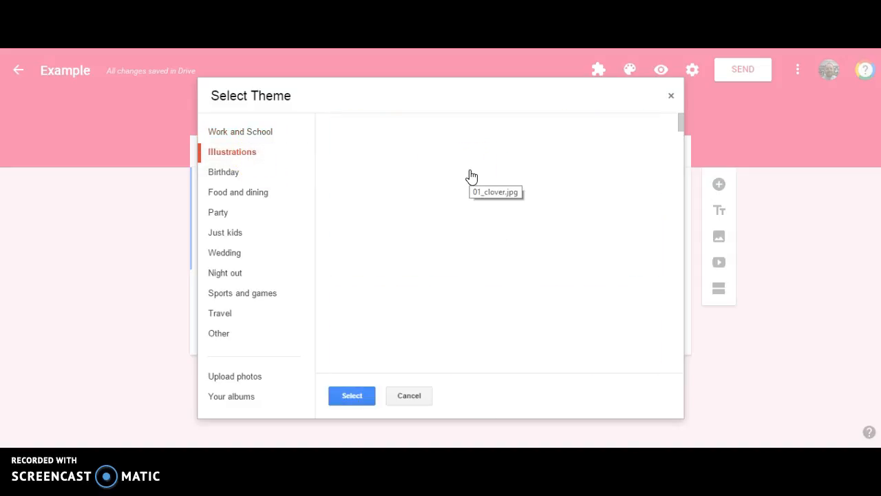
click(260, 139)
click(410, 161)
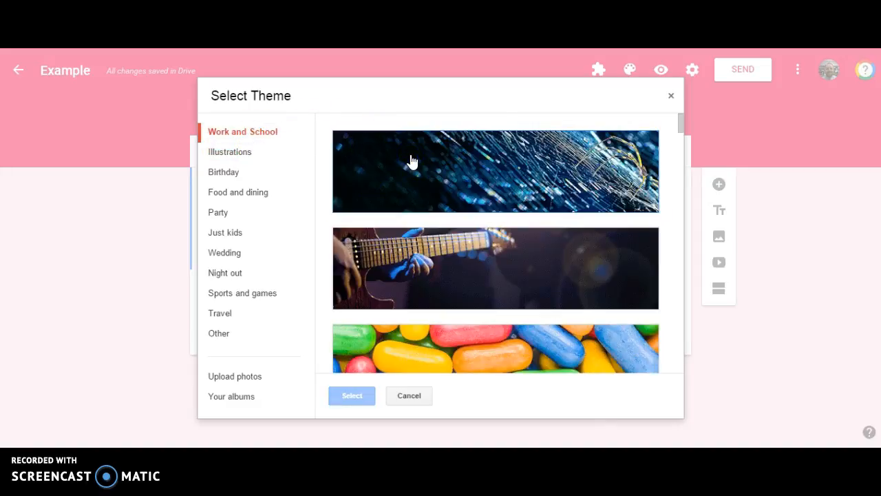
click(410, 162)
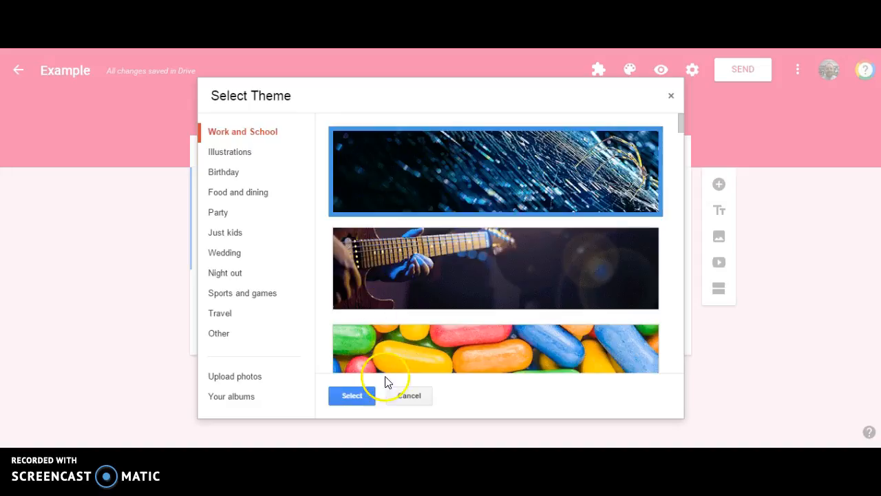
click(355, 396)
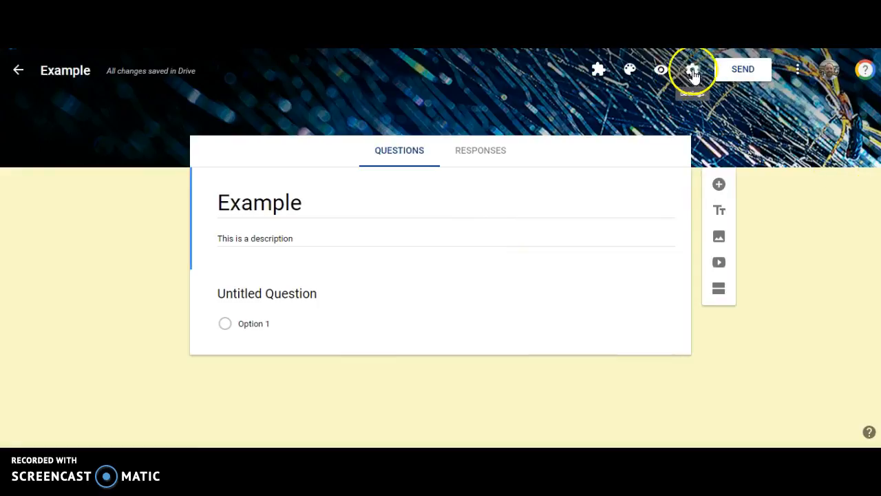
Preview the form in a new tab and close the preview
click(662, 71)
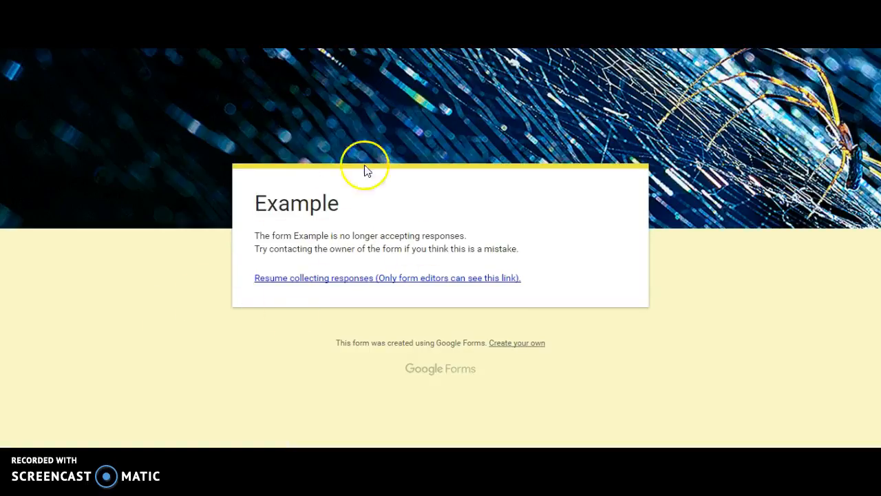
key(ctrl+w)
Turn accepting responses back on in the Responses view
click(486, 150)
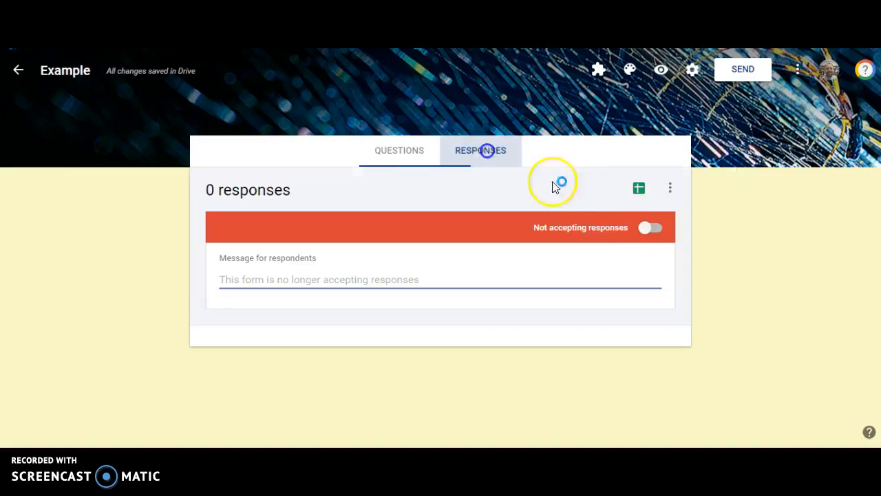
click(650, 227)
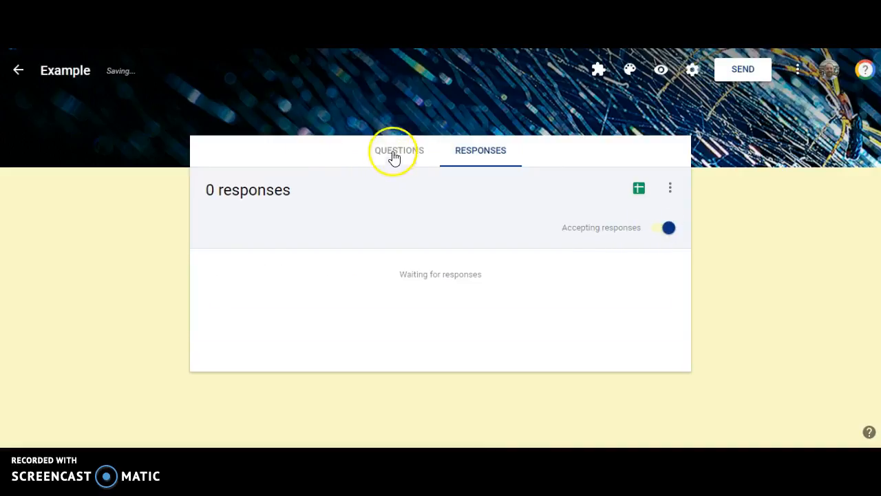
Preview the form from the Questions view and close the preview
click(394, 158)
click(662, 71)
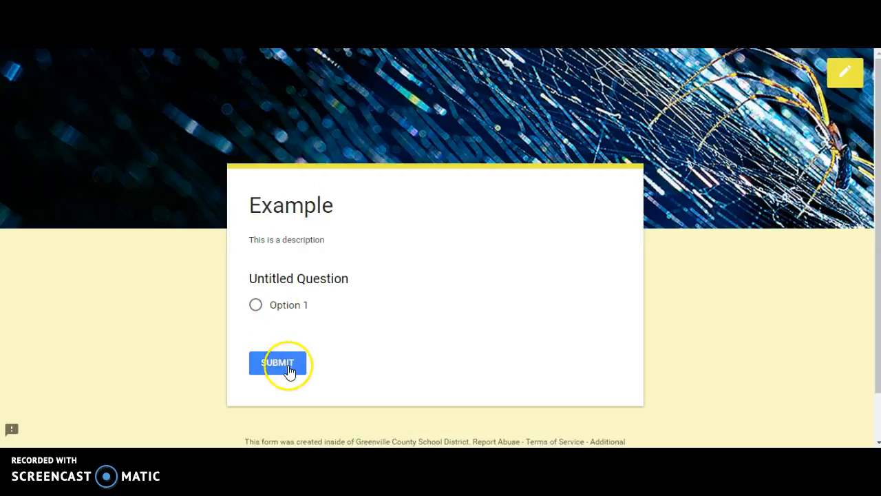
key(ctrl+w)
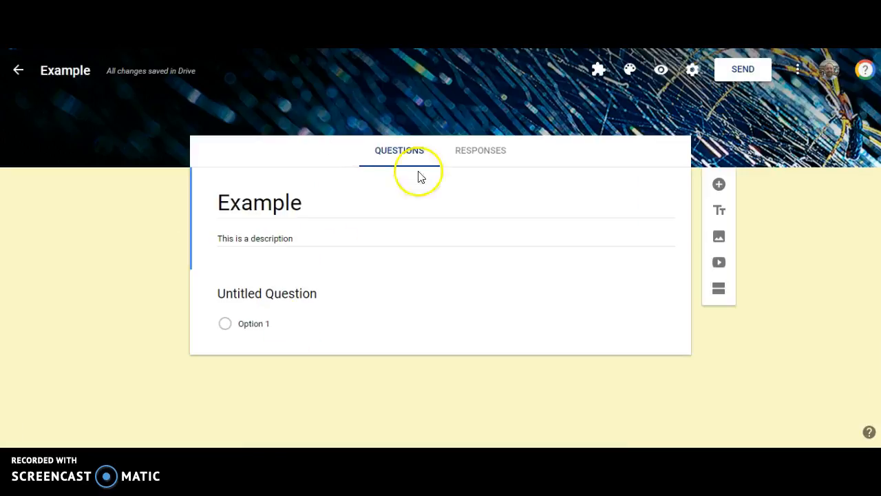
In the form settings, turn on collecting email addresses and limiting to 1 response, then save
click(689, 68)
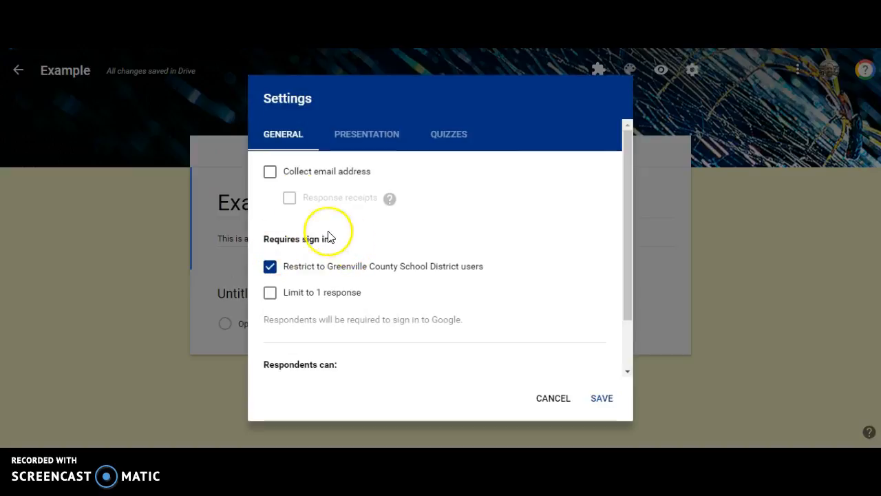
click(271, 176)
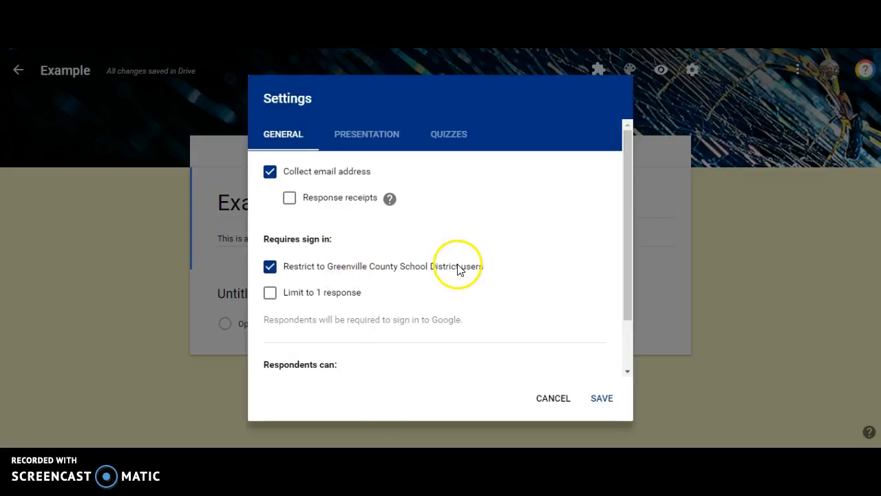
click(270, 293)
click(269, 296)
click(270, 295)
scroll(388, 302, down, 1)
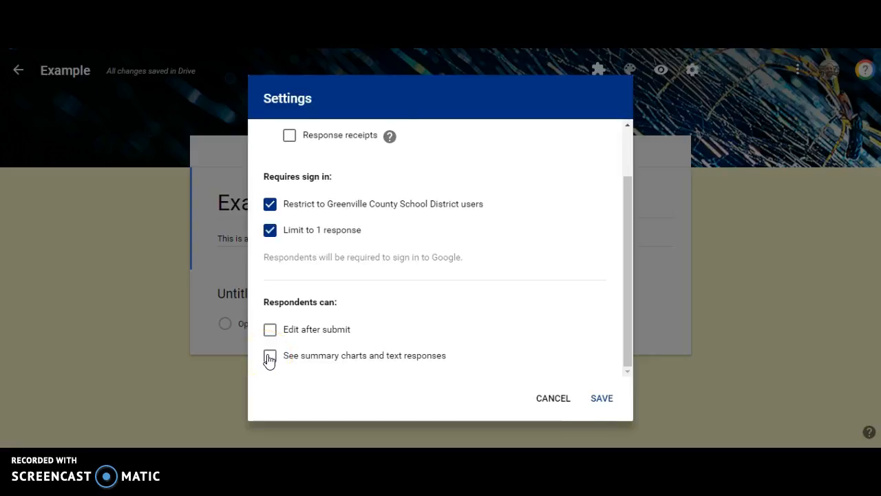
click(602, 398)
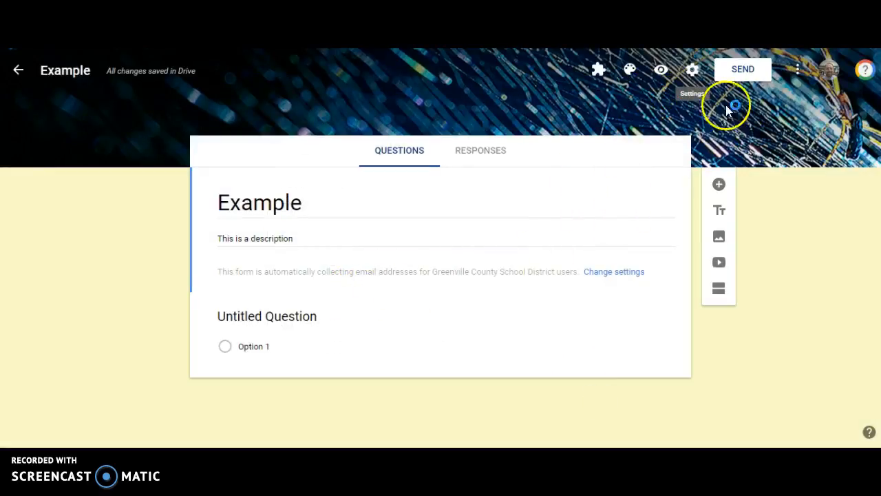
click(798, 70)
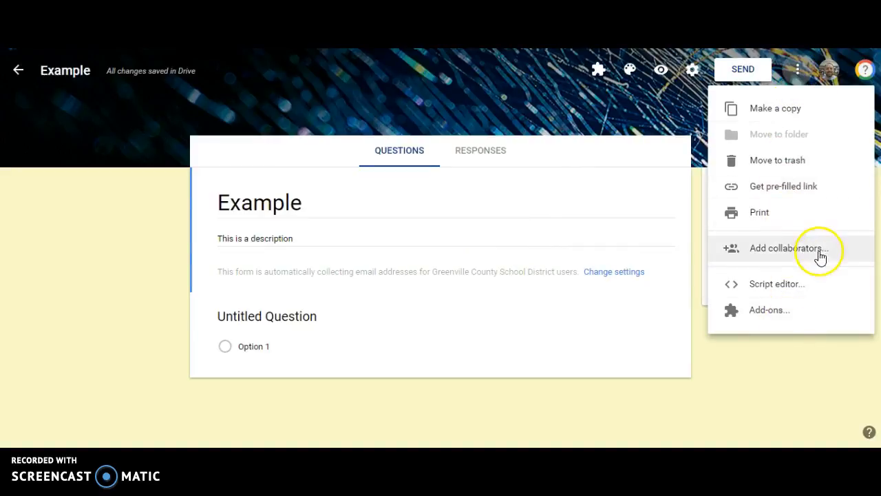
click(332, 207)
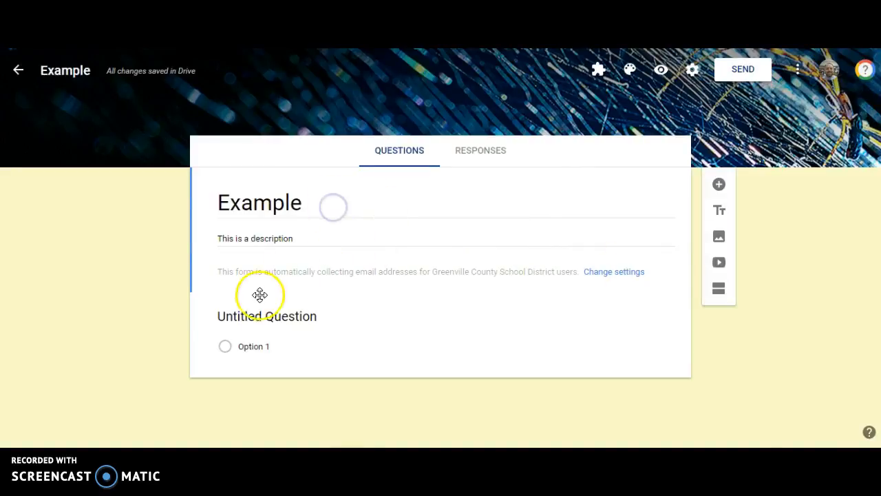
Change the first question to Short answer type and title it "Short Answer"
click(252, 317)
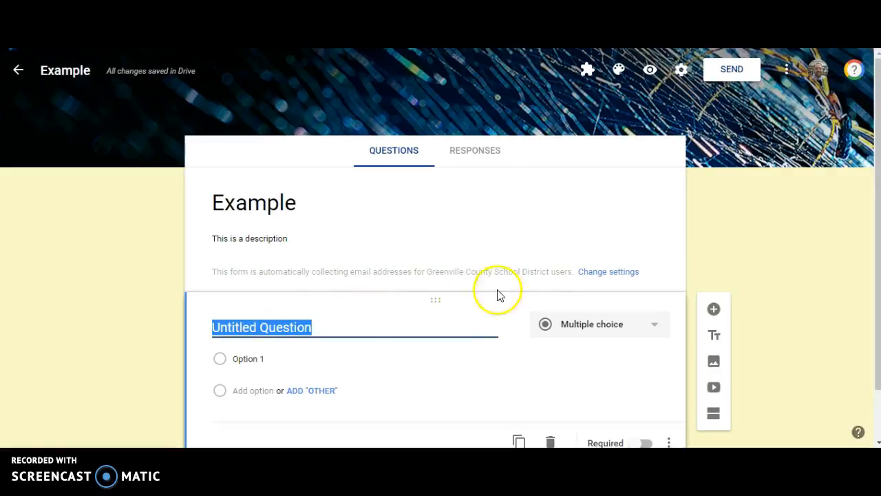
scroll(712, 213, down, 1)
click(660, 269)
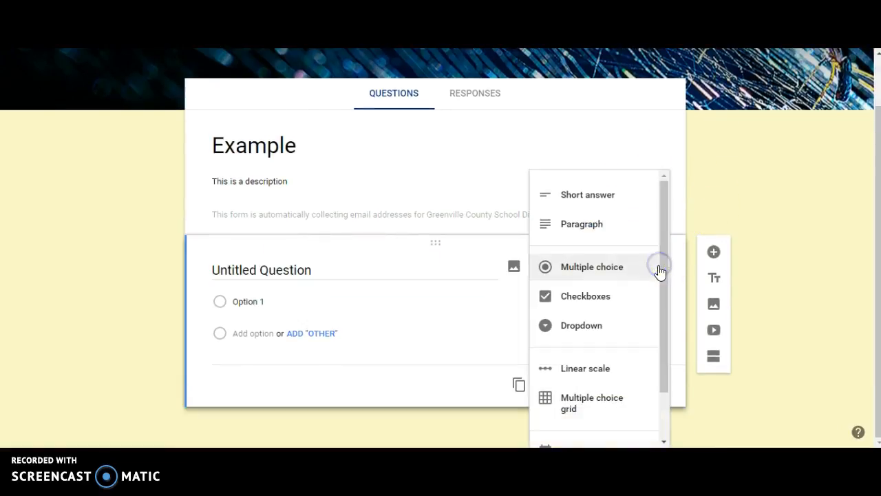
click(621, 199)
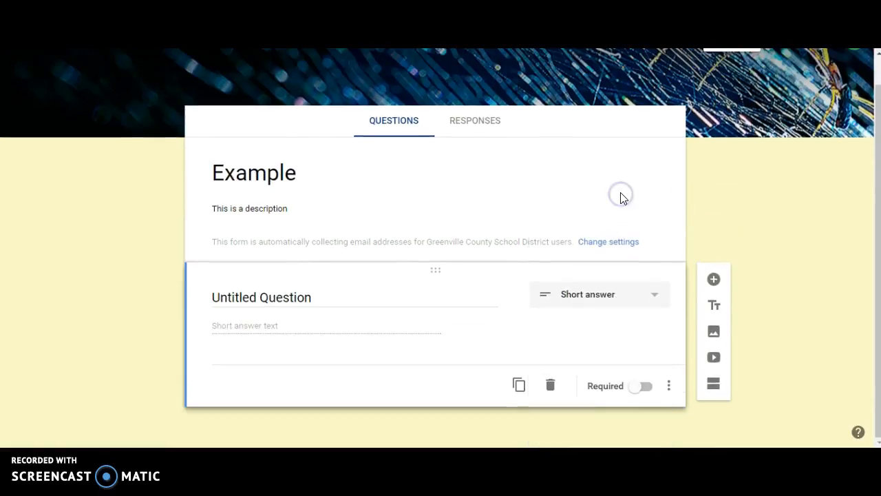
click(253, 294)
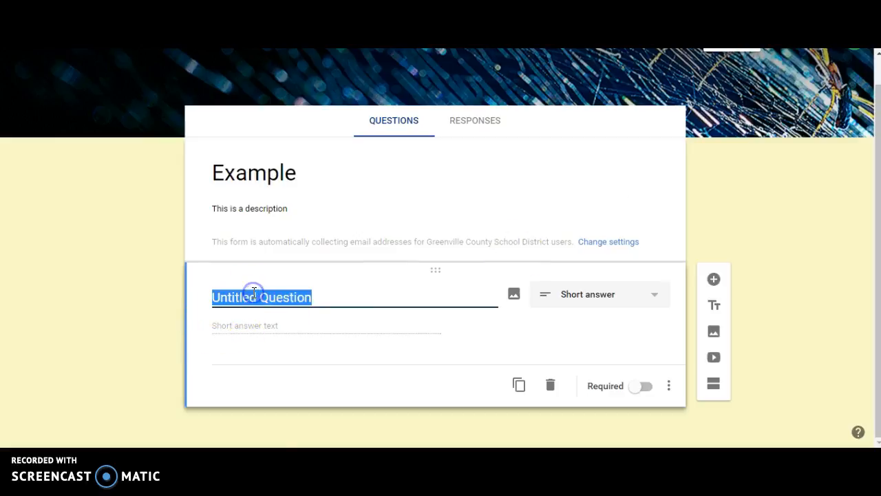
text(Short)
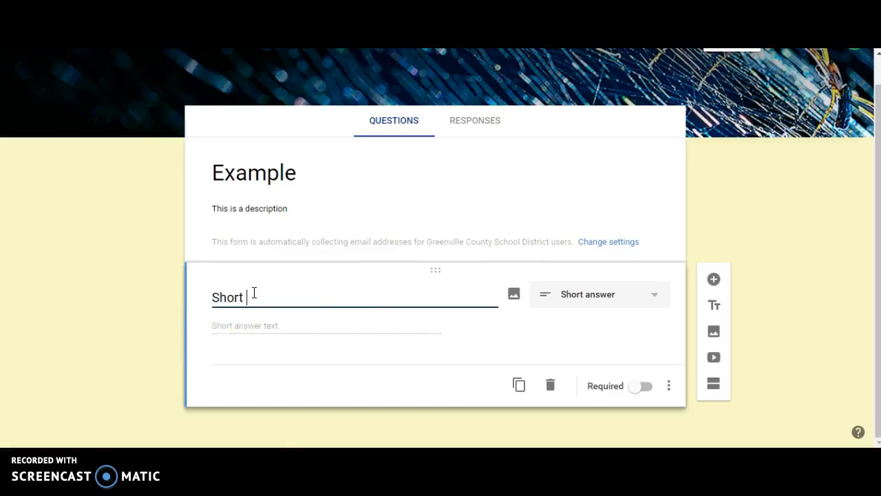
text( Answer)
click(246, 327)
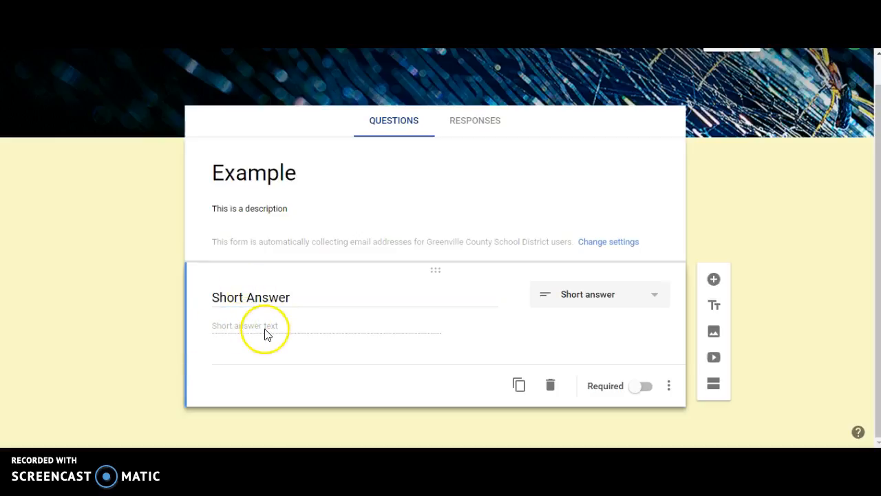
Add a Paragraph question titled "Paragraph"
click(633, 302)
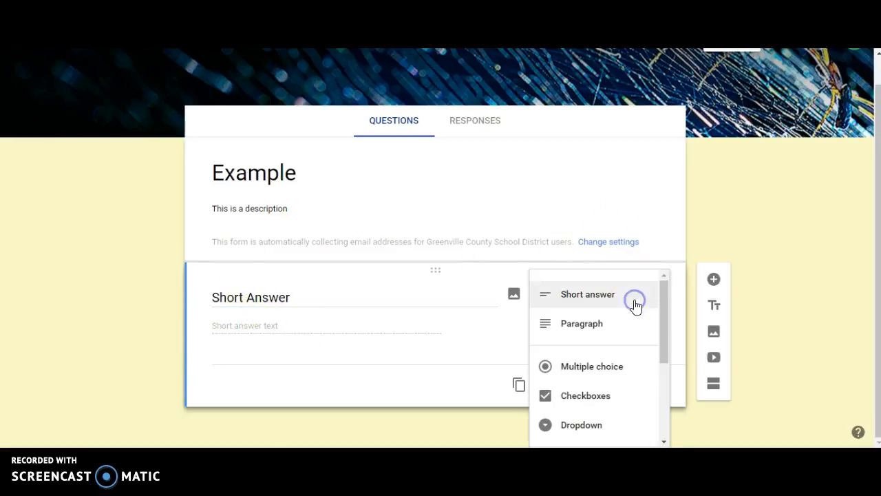
click(778, 285)
click(714, 281)
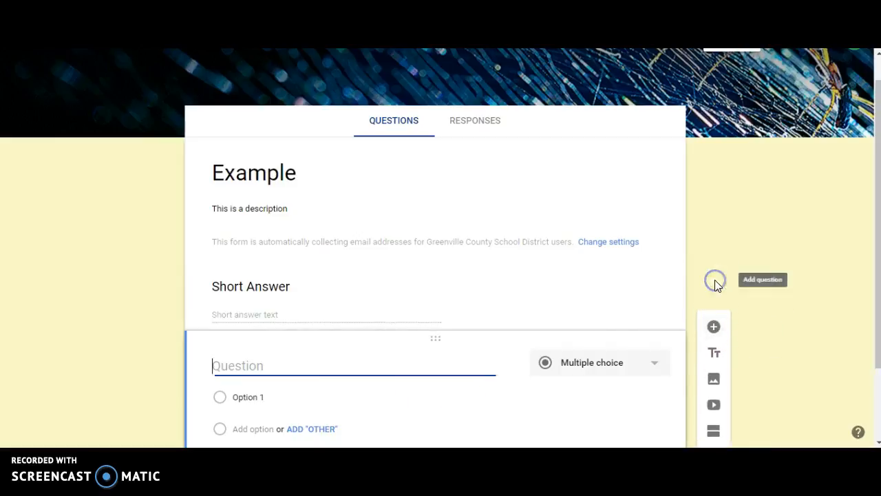
click(608, 362)
click(619, 317)
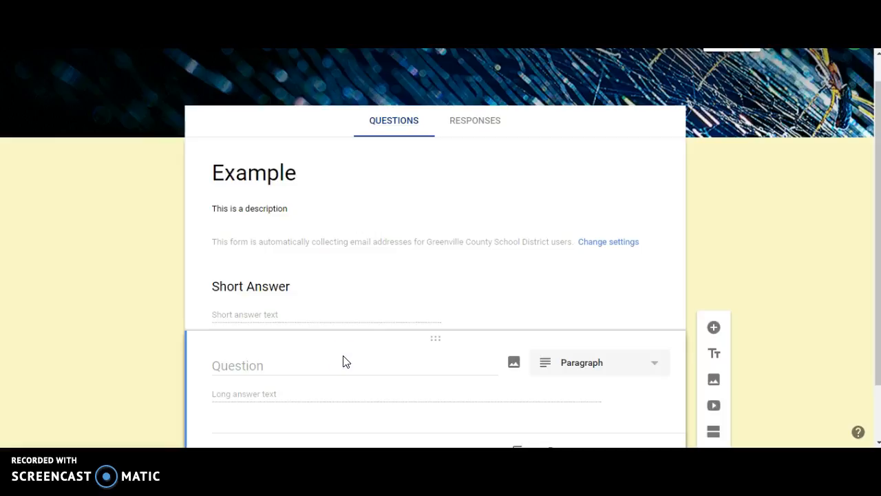
click(308, 369)
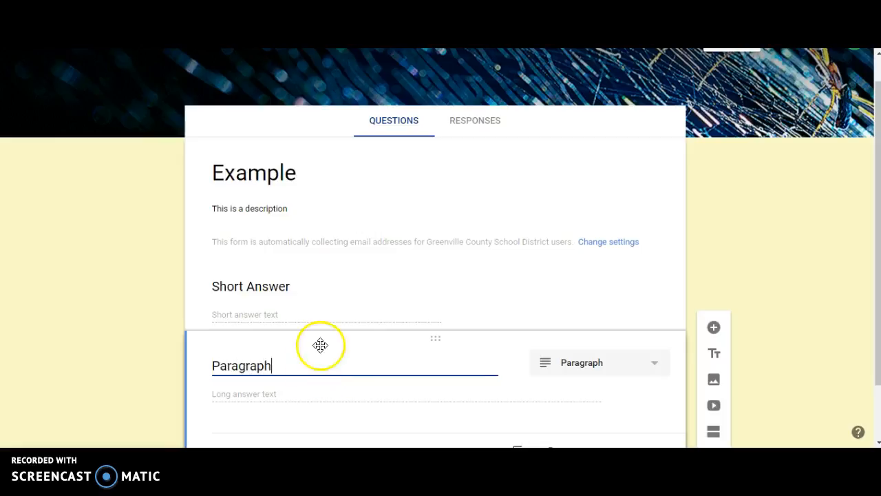
scroll(122, 276, down, 2)
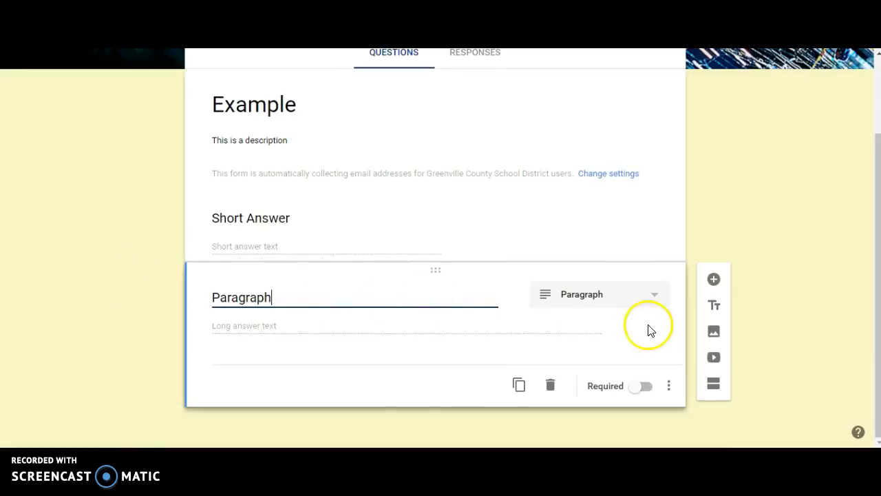
Add a Multiple choice question titled "Multiple Choice"
click(716, 283)
click(633, 365)
click(632, 362)
click(360, 359)
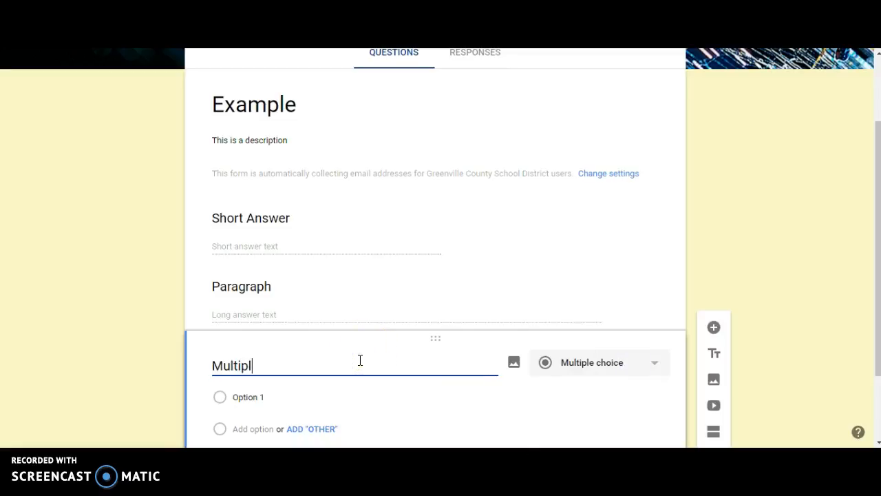
scroll(142, 255, down, 1)
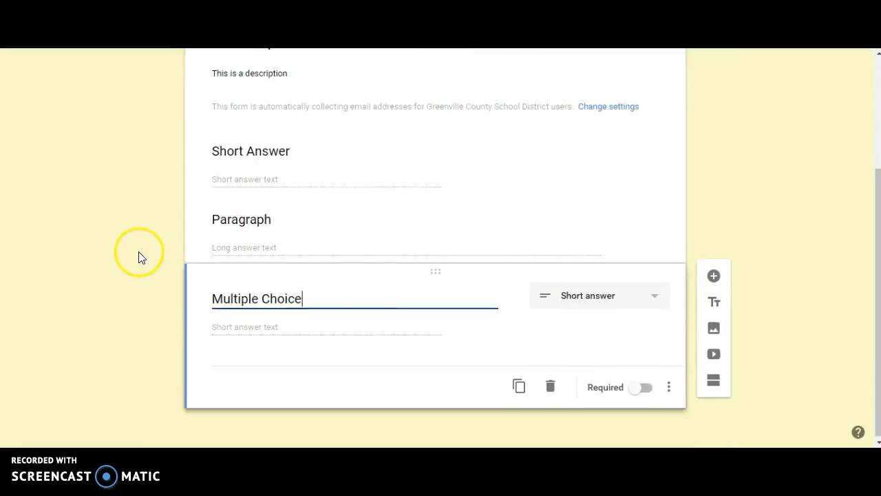
click(229, 327)
click(577, 298)
click(591, 377)
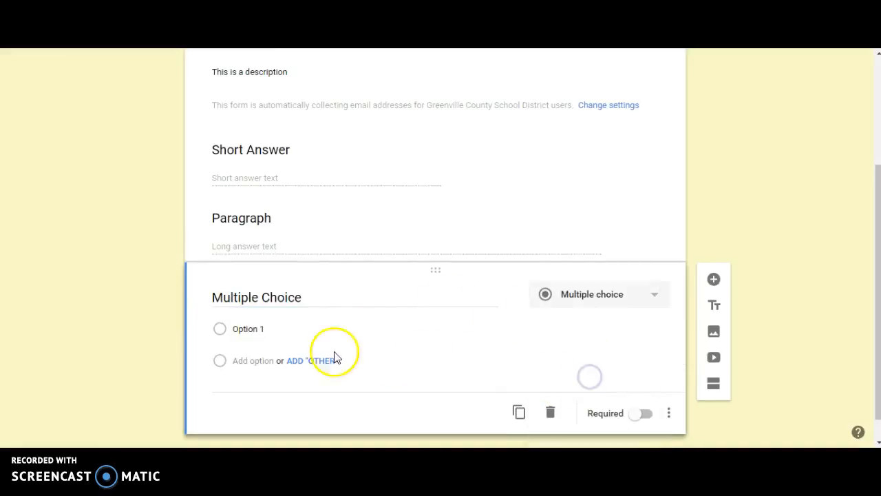
Fill in the multiple choice options as "First choice", "Second choice" and "Third Choice"
click(248, 329)
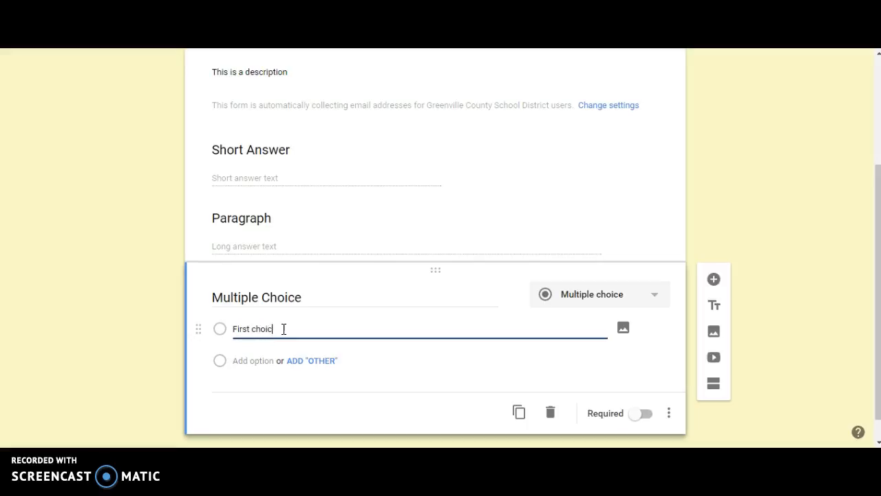
click(252, 362)
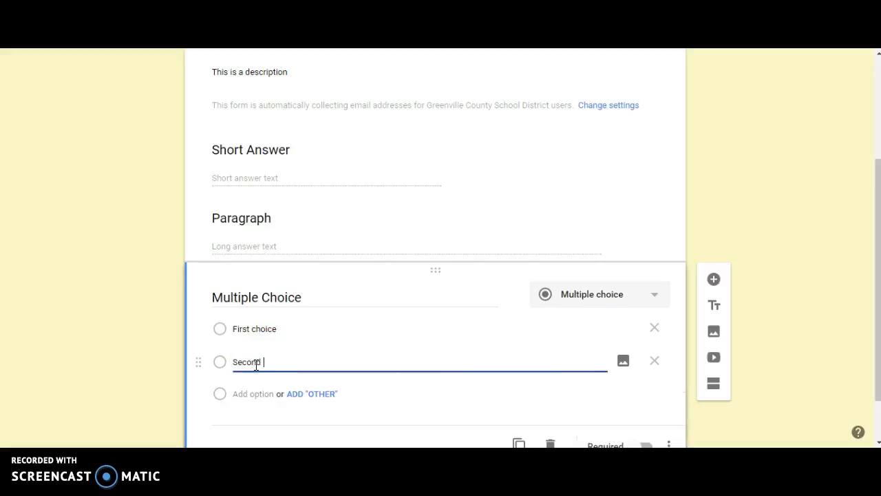
click(250, 392)
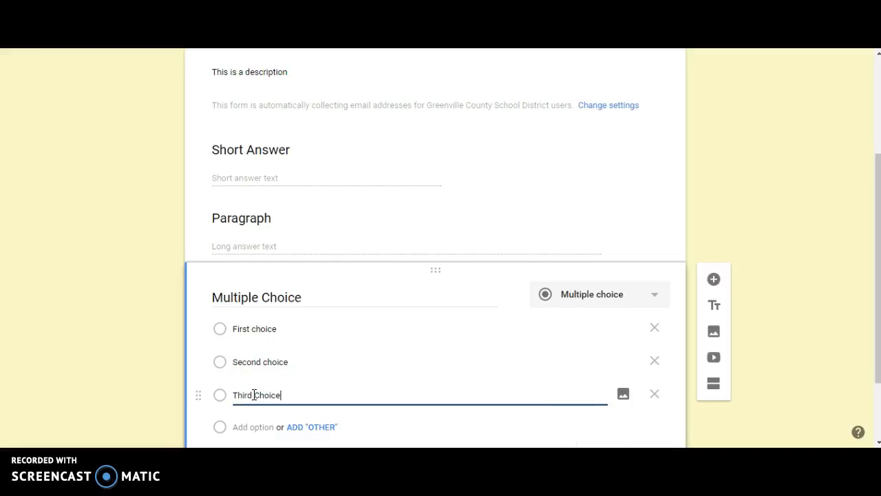
Add a Checkboxes question titled "Checkboxes"
click(714, 279)
click(641, 273)
click(597, 309)
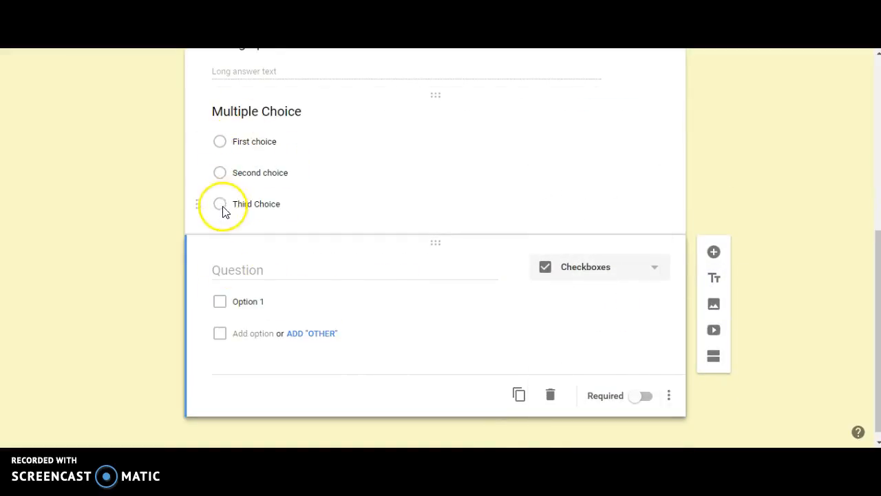
click(259, 269)
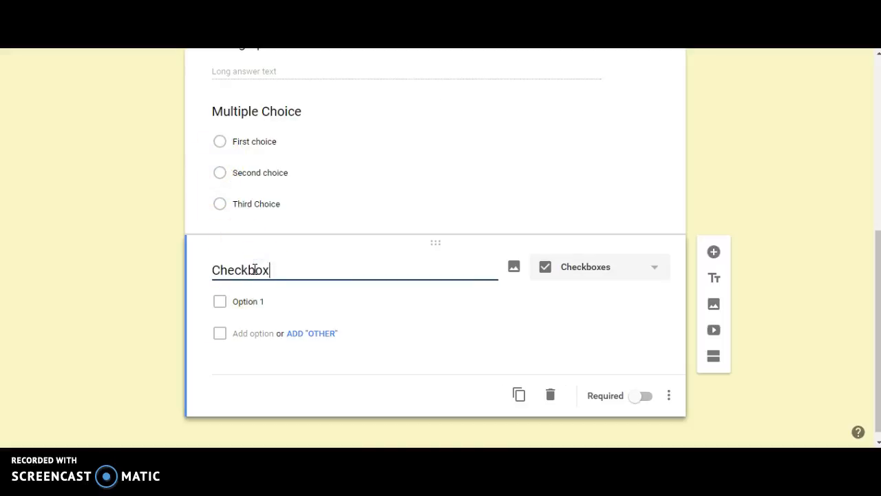
Enter the checkbox options 1, 2 and 3, adding a fourth option line
click(247, 304)
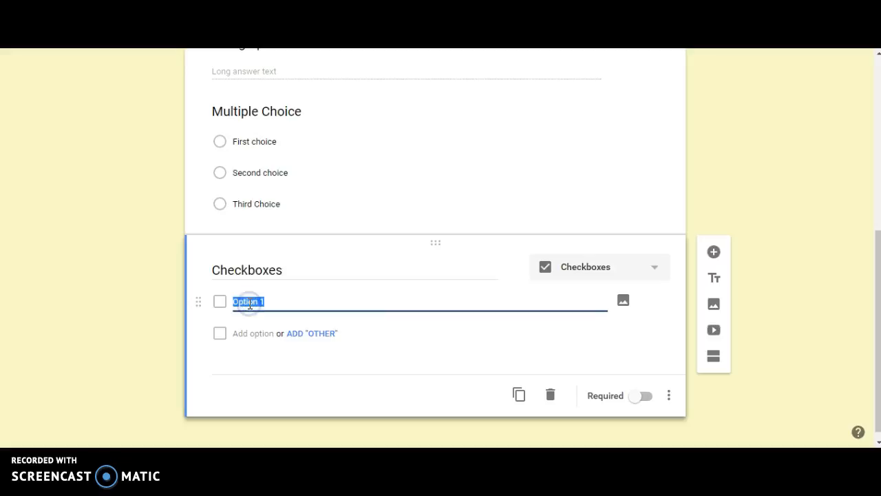
text(1)
key(Return)
text(2)
key(Return)
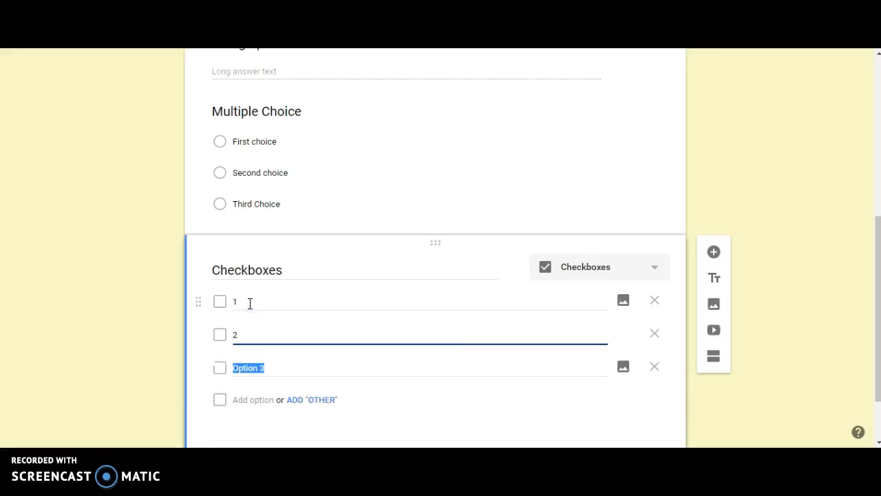
text(3)
key(Return)
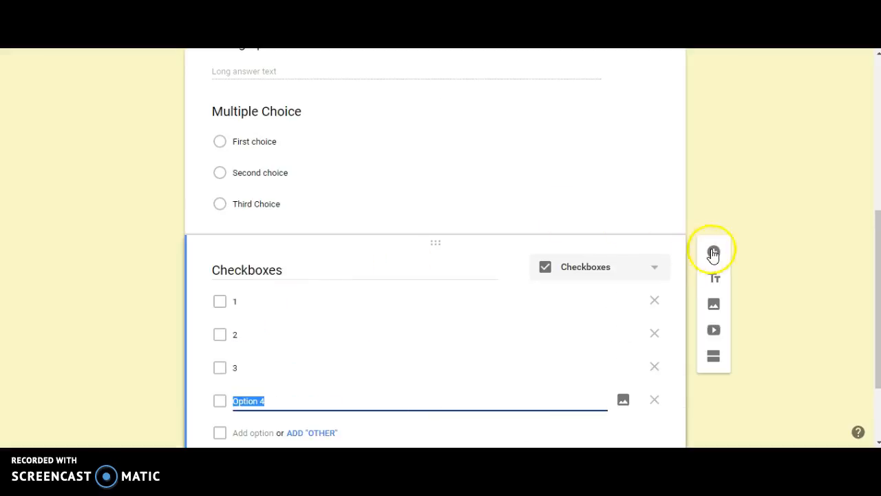
Add a Dropdown question titled "Dropdown"
click(714, 252)
click(600, 265)
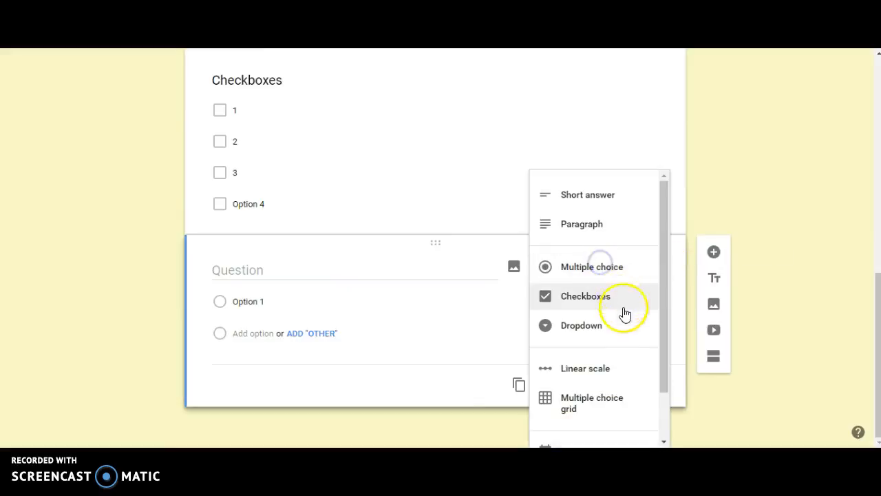
click(620, 320)
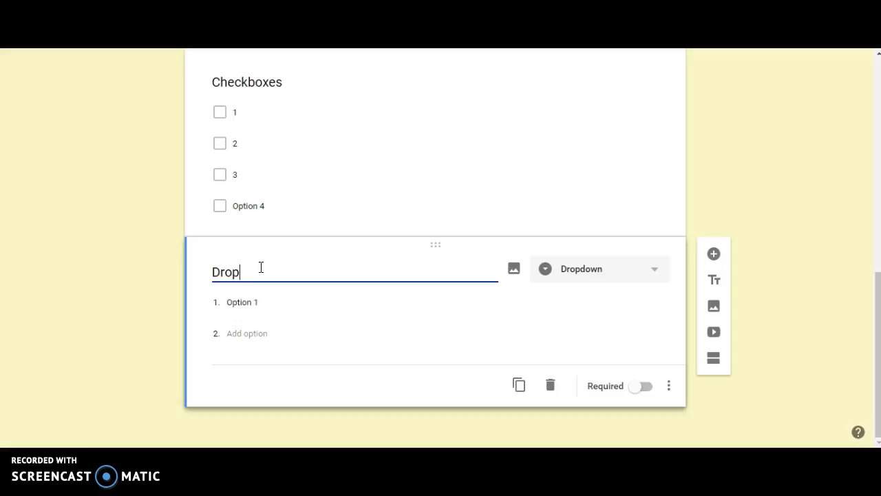
key(Tab)
key(Tab)
key(Tab)
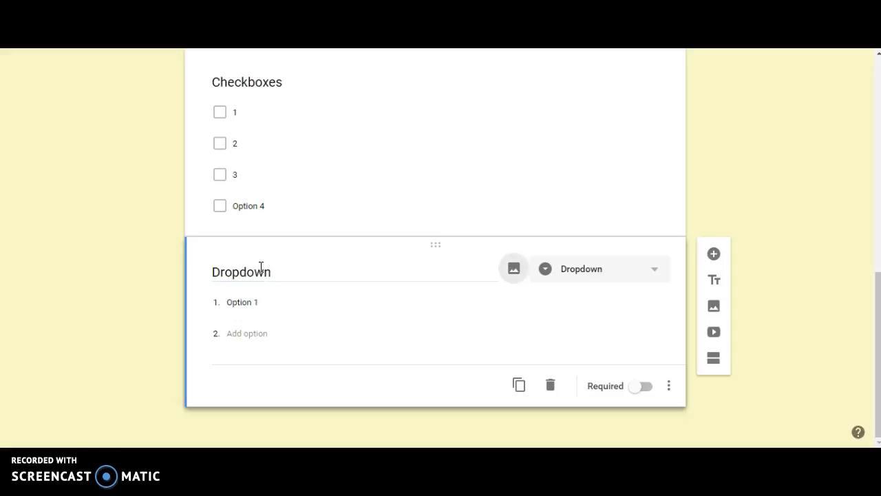
Enter the dropdown options 1, 2, 3 and 4
text(1)
key(Return)
text(2)
key(Return)
text(3)
key(Return)
text(4)
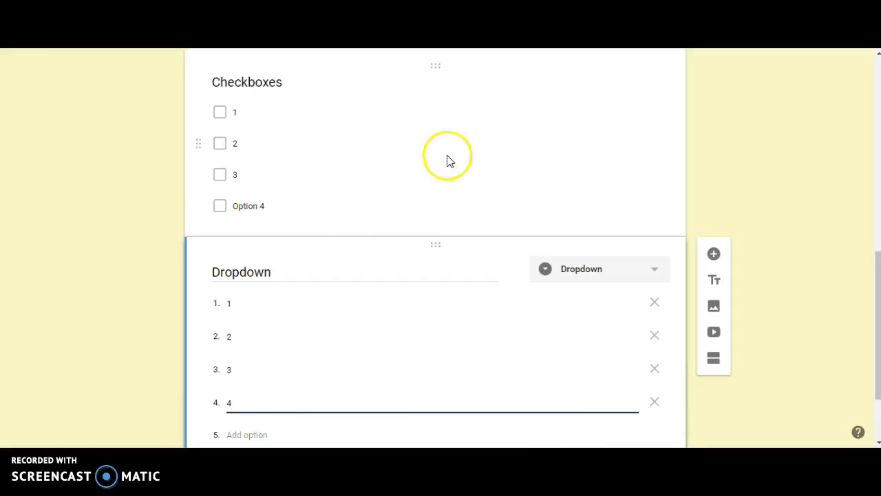
click(624, 274)
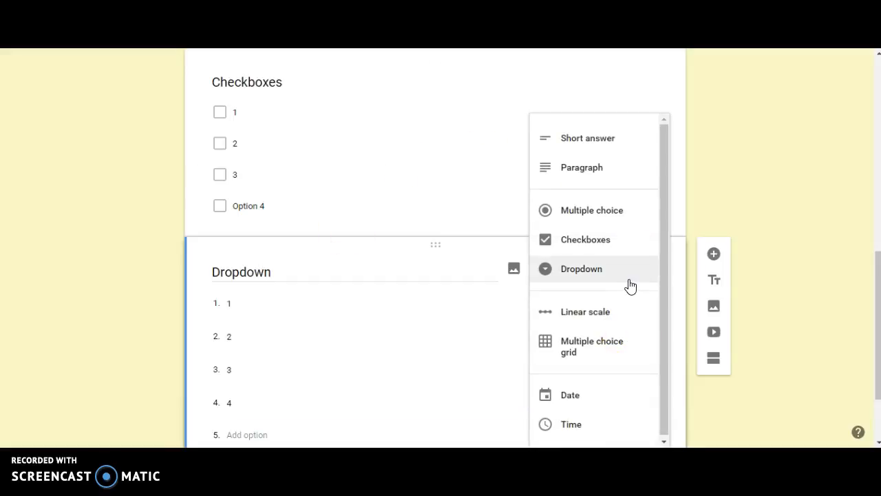
click(623, 319)
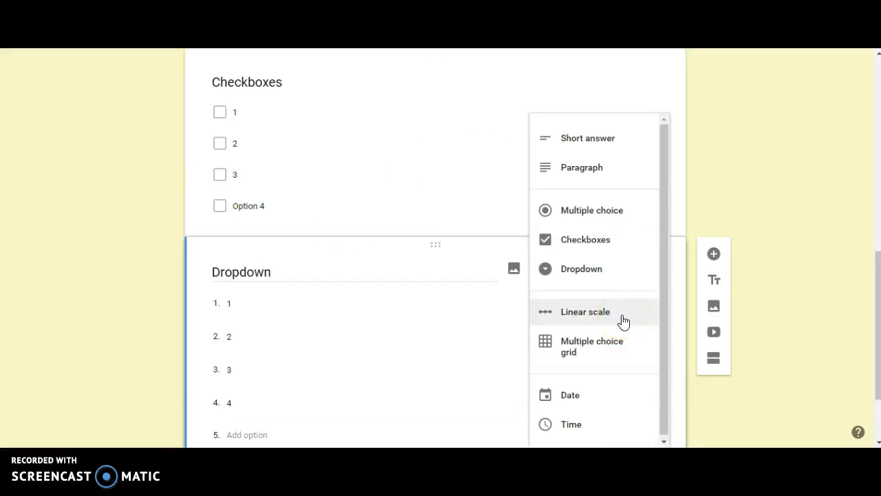
click(783, 252)
Add a new Linear scale question below the dropdown question
click(713, 254)
click(632, 272)
click(598, 368)
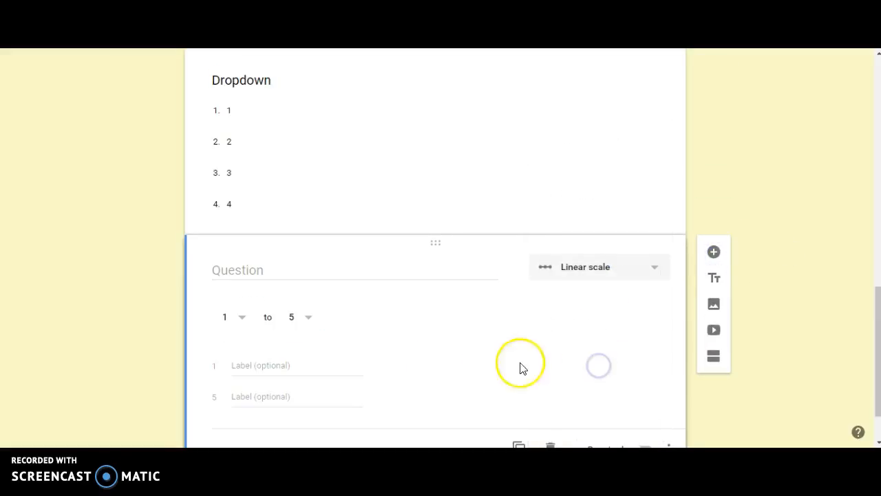
Title the linear scale question "Linear Scale" and label its ends Poor and Great
click(326, 272)
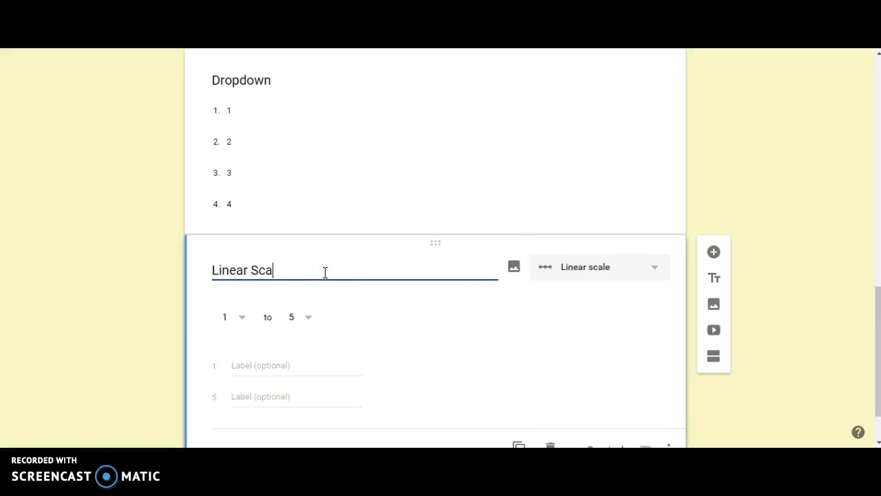
text(Linear Scale)
click(254, 365)
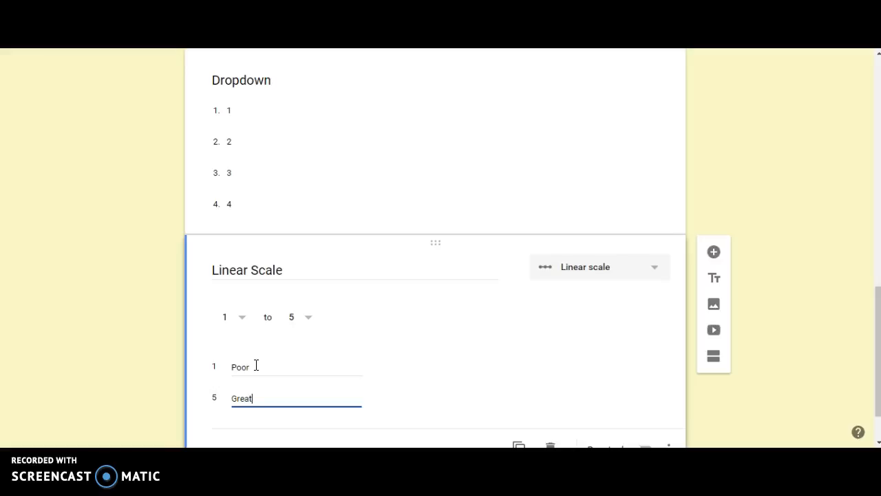
Add a Multiple choice grid question titled "Grid"
click(714, 252)
click(659, 265)
click(597, 406)
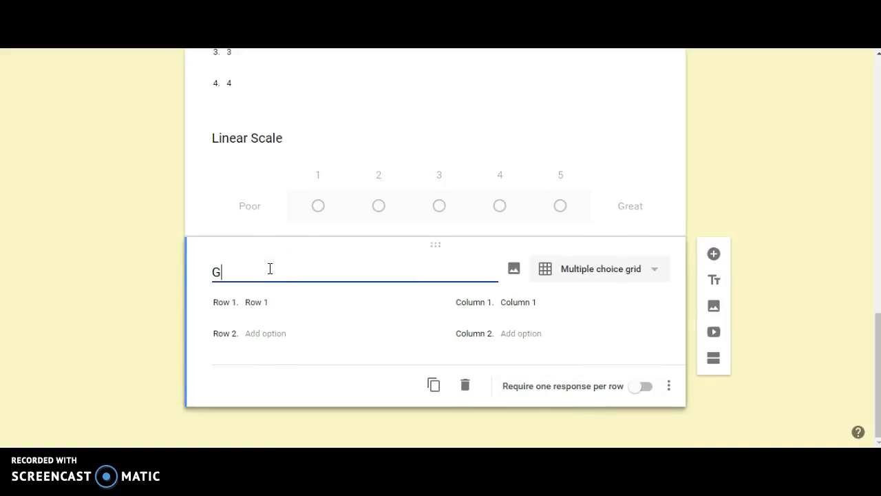
click(275, 301)
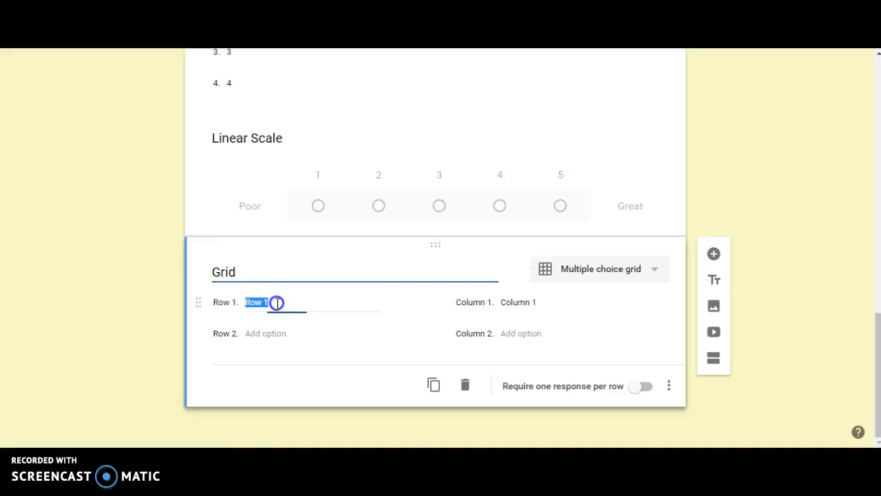
Enter the grid rows Q1, Q2 and Q3
text(Q1)
click(261, 332)
click(265, 336)
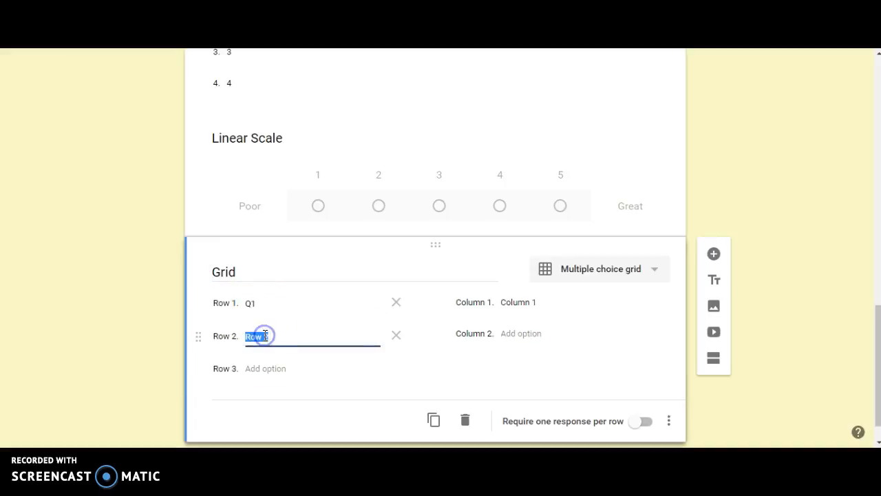
text(Q2)
click(260, 367)
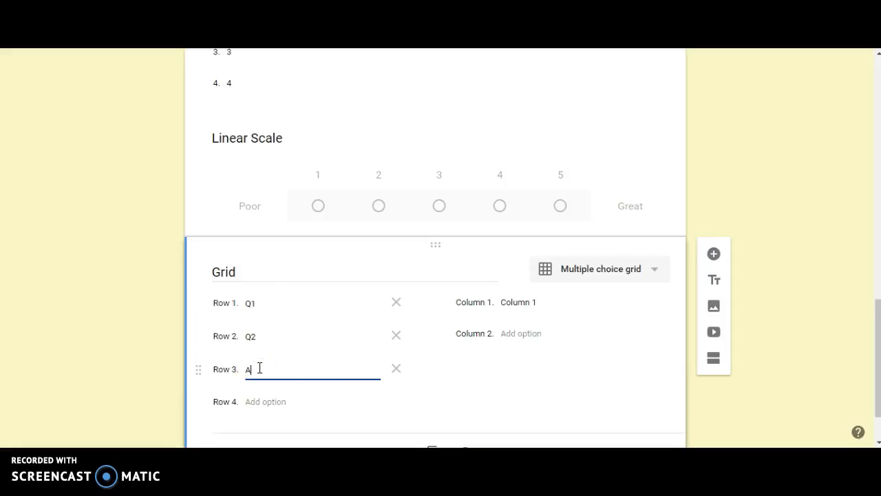
click(534, 302)
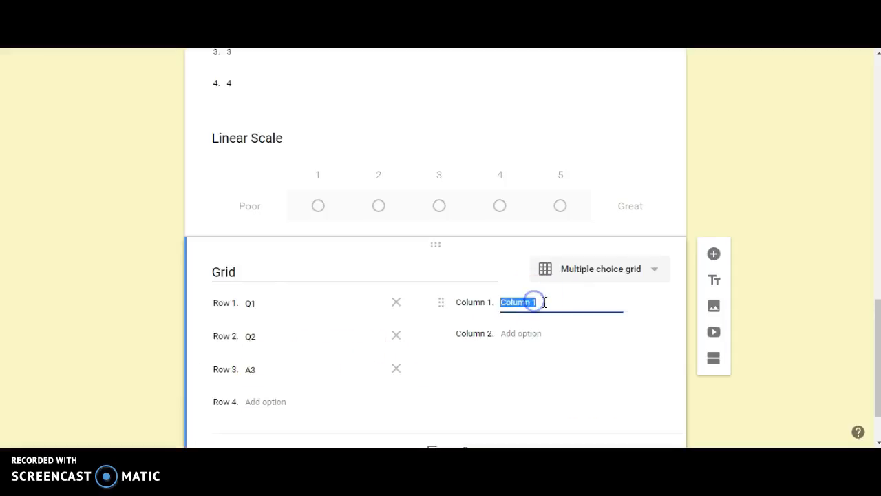
click(249, 369)
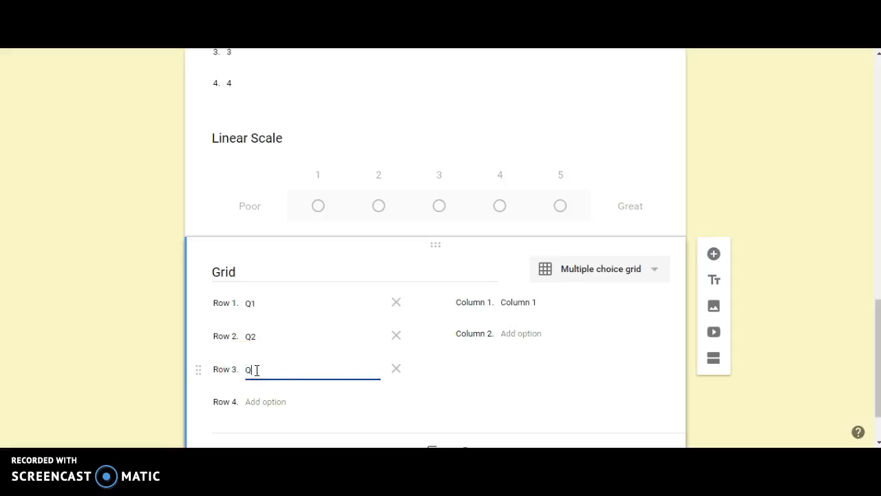
Enter the grid columns 1, 2, 3, 4 and 5
click(529, 301)
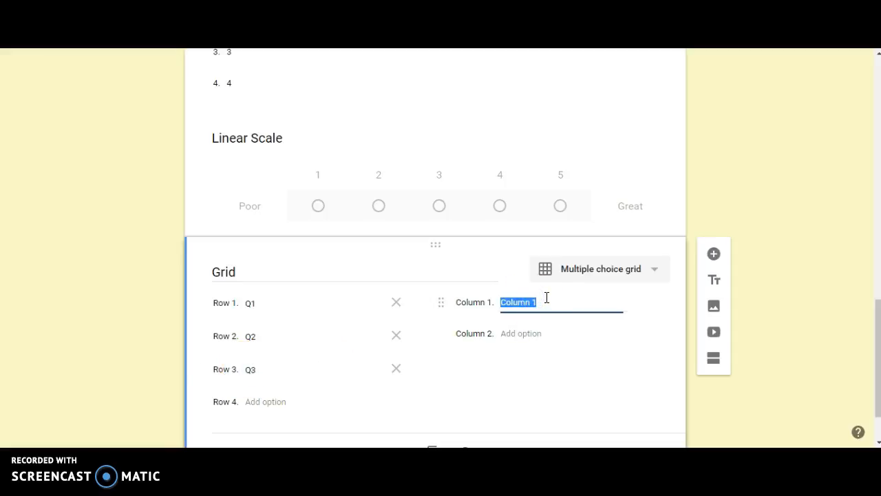
text(1)
key(Return)
text(2)
key(Return)
text(3)
key(Return)
text(4)
key(Return)
text(5)
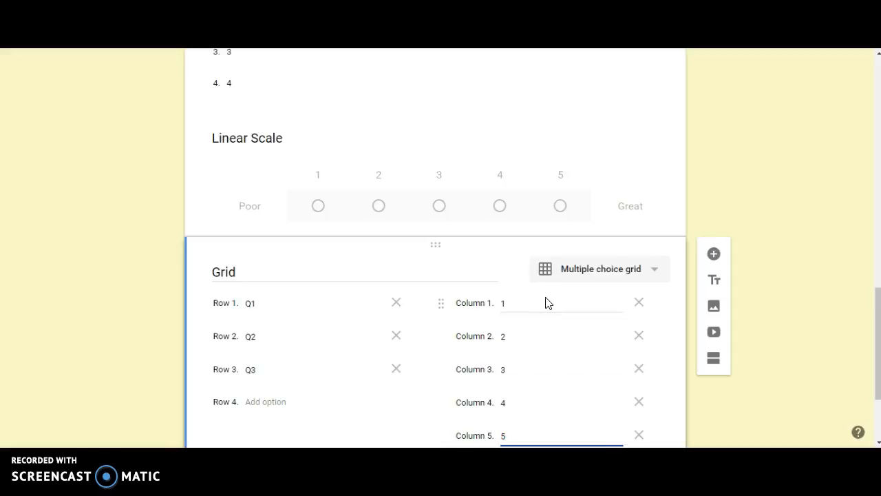
Add a Date question titled "Date"
click(714, 254)
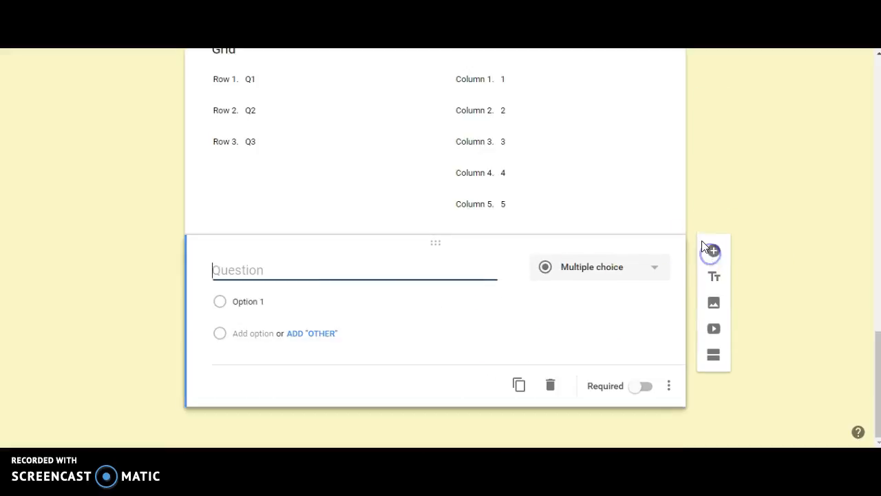
click(668, 275)
scroll(624, 320, down, 2)
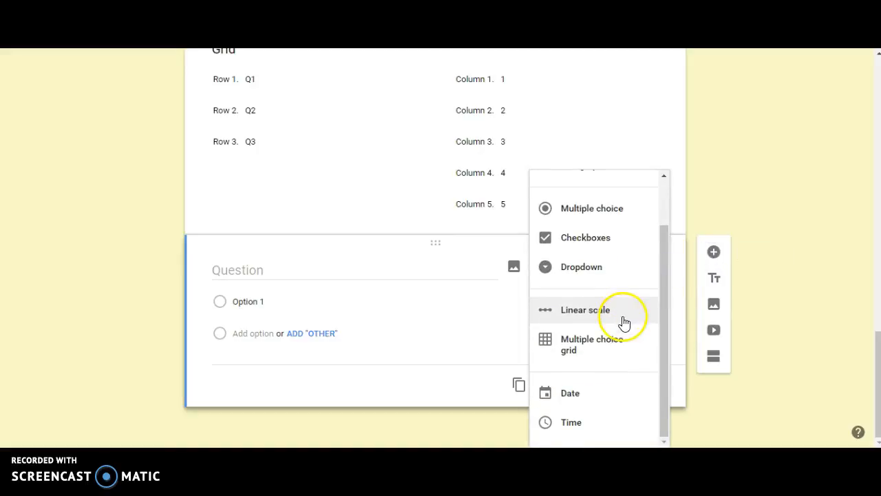
click(610, 395)
click(256, 302)
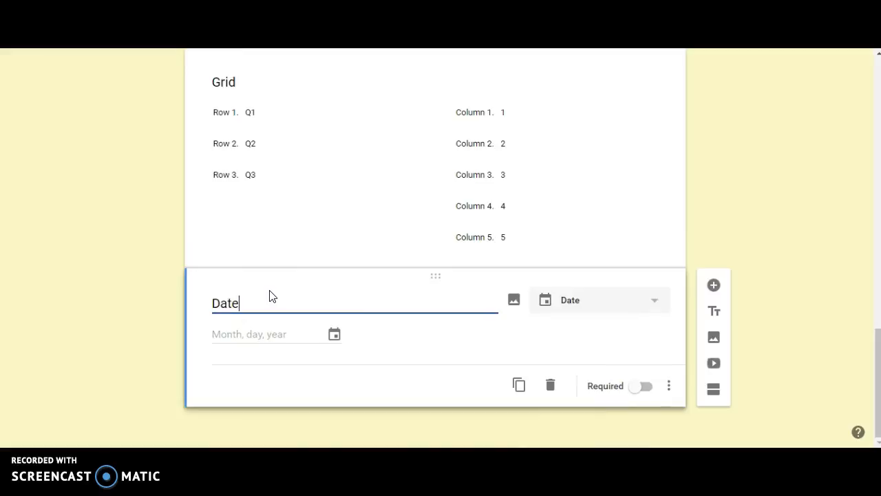
text(Date)
Add a Time question titled "Time"
click(714, 286)
click(640, 385)
scroll(620, 413, down, 1)
click(604, 436)
click(241, 383)
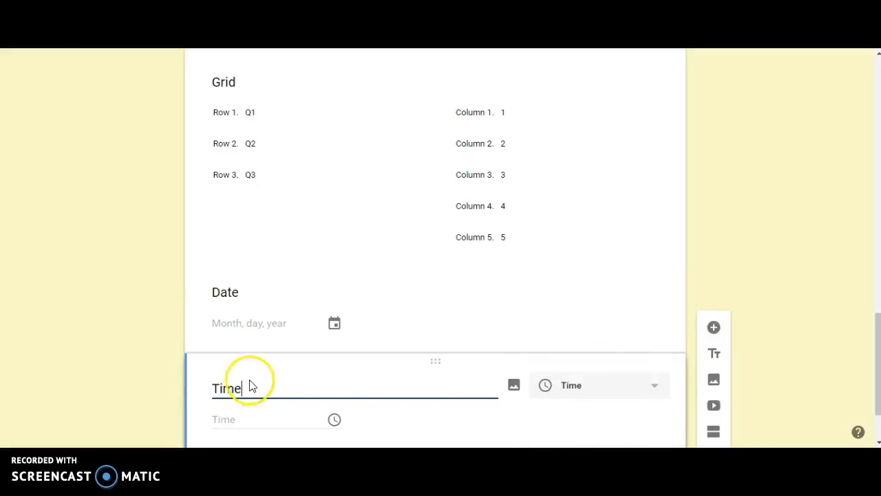
Try to insert a graph image from image search into the Short Answer question
scroll(804, 298, up, 10)
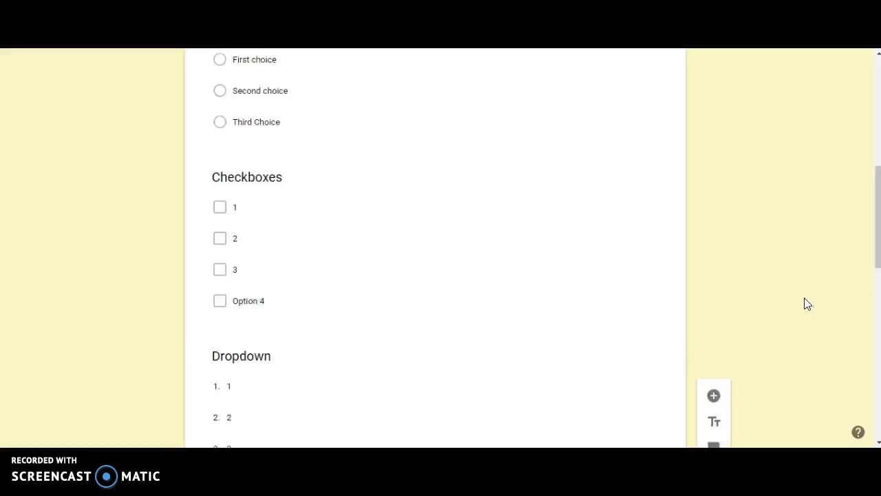
scroll(805, 300, up, 6)
scroll(330, 185, down, 1)
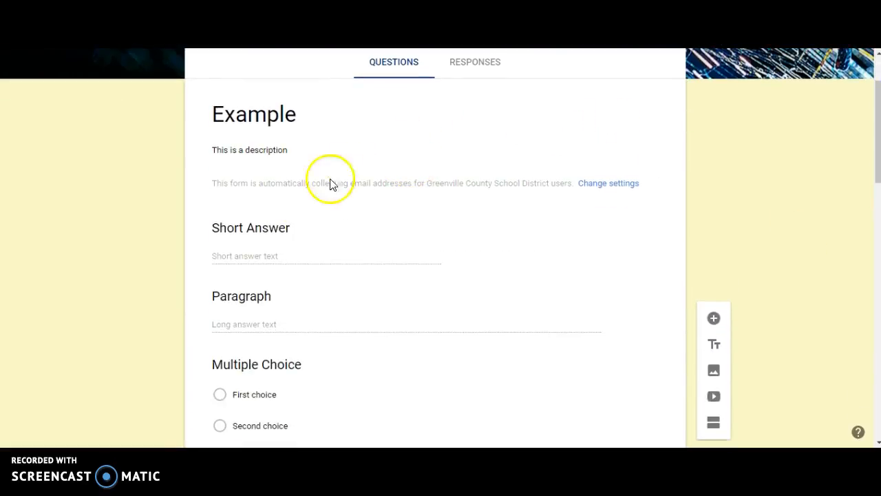
click(281, 226)
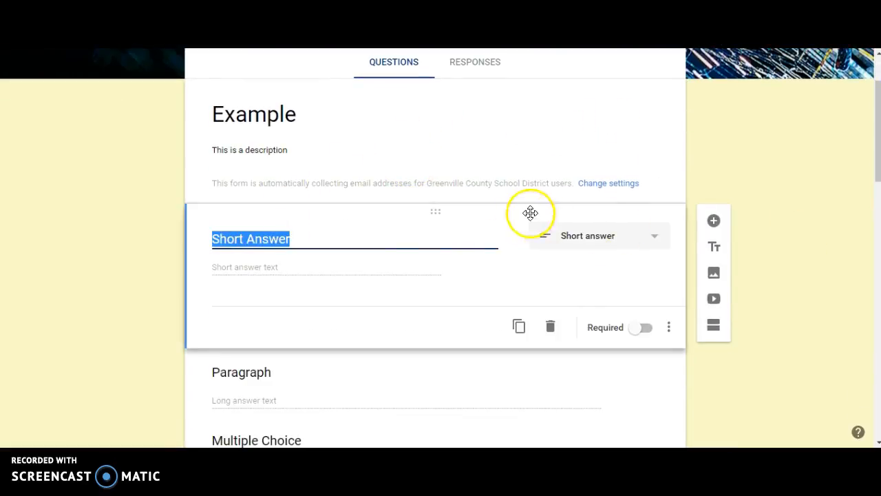
click(514, 238)
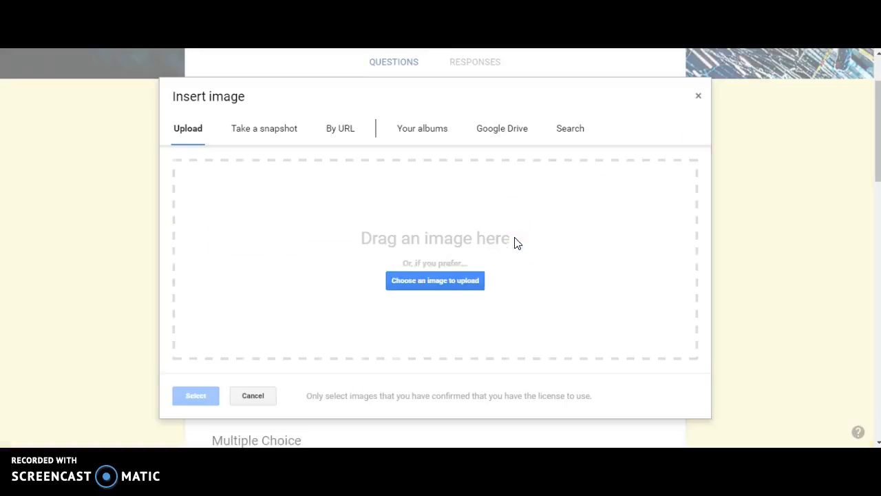
click(568, 131)
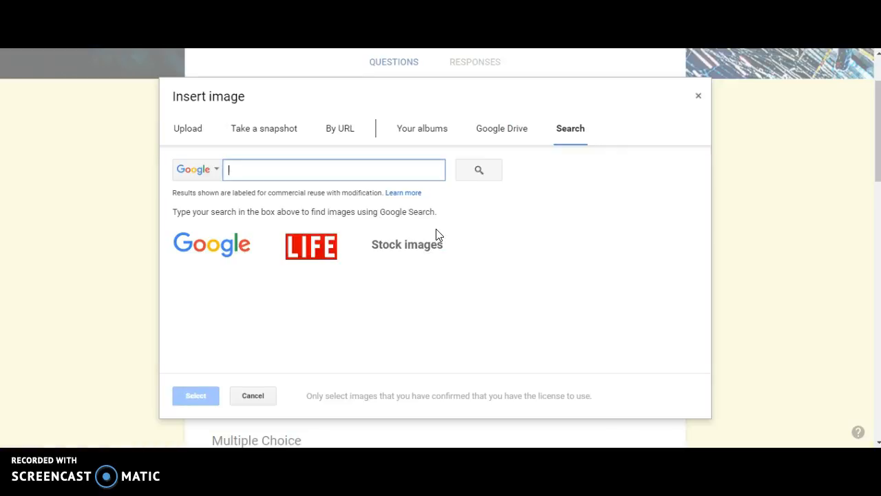
text(graph)
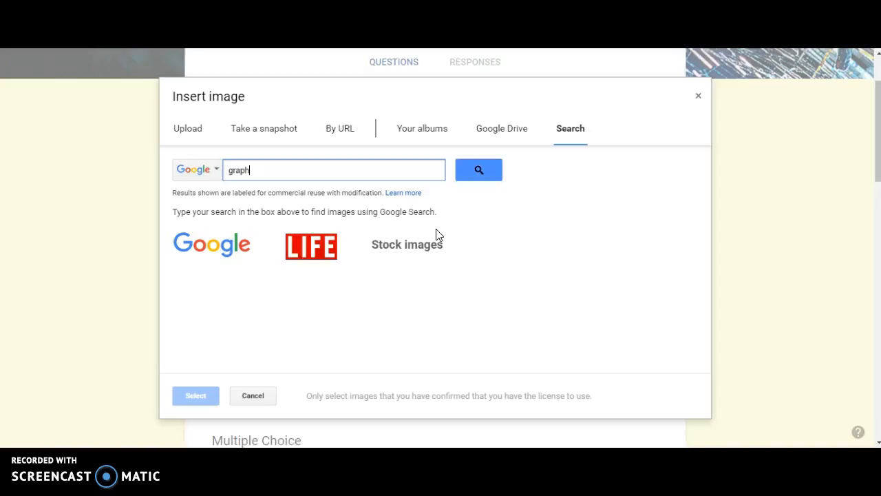
key(Return)
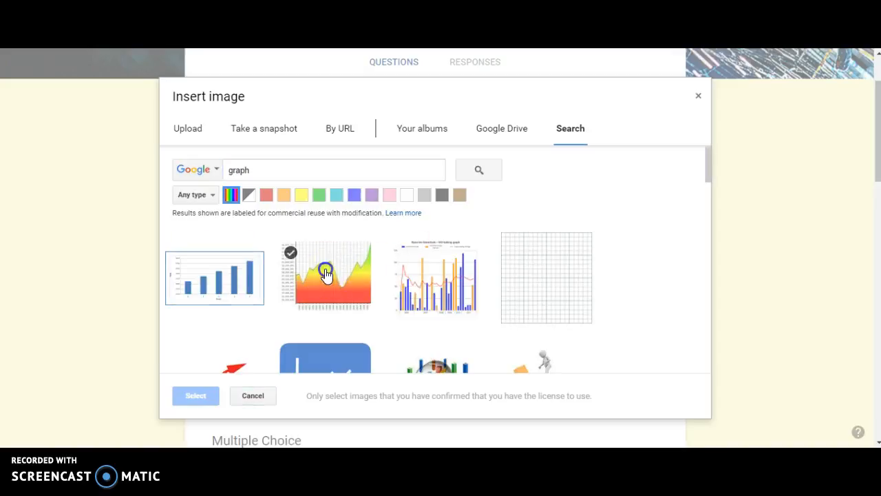
click(327, 274)
click(195, 398)
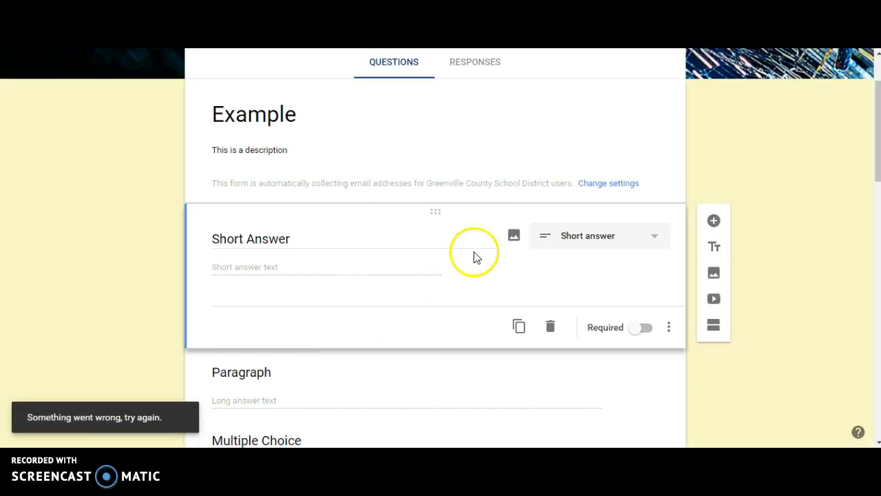
click(513, 234)
click(410, 259)
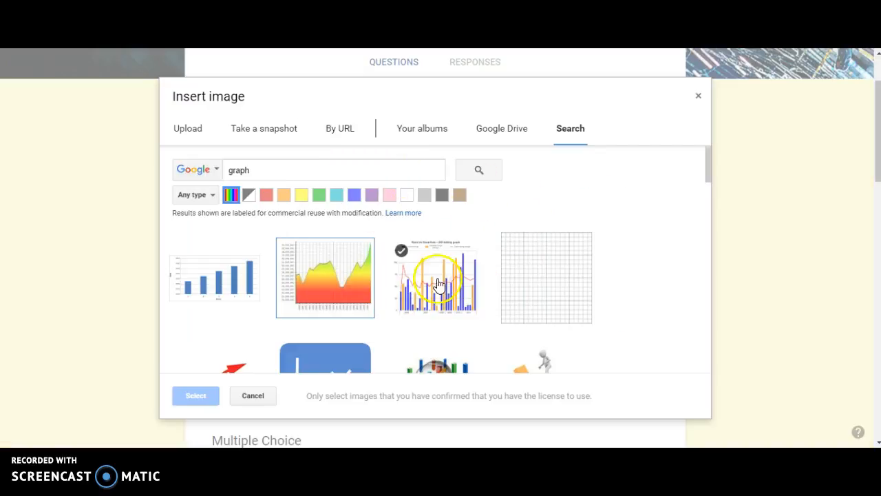
click(196, 398)
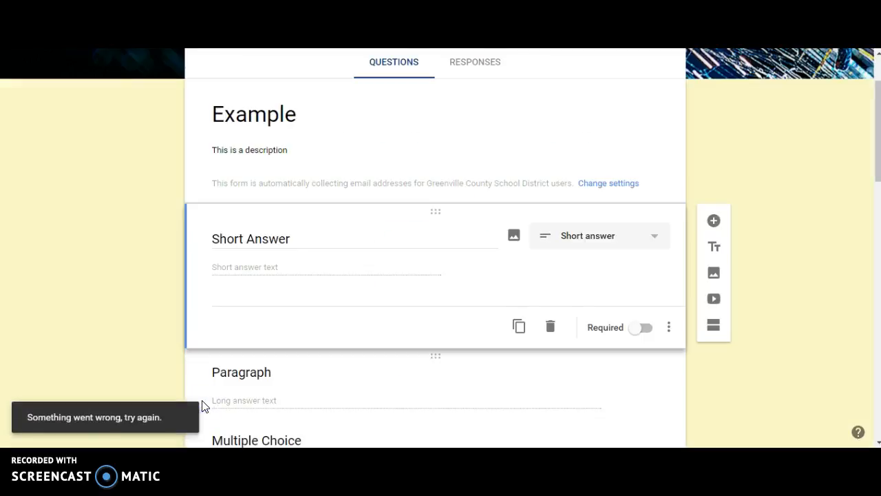
Insert a political cartoon image found by searching "political cartoon" into the Short Answer question
click(515, 234)
double_click(232, 173)
text(political cartoon)
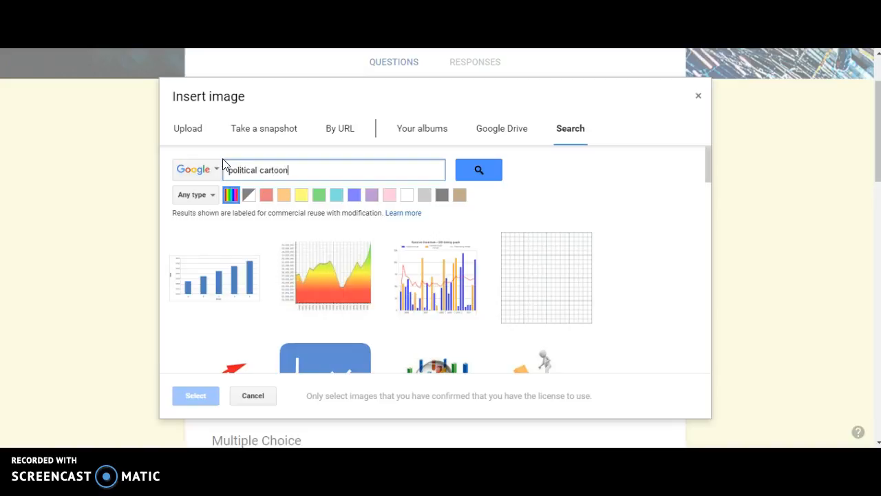
key(Return)
click(198, 255)
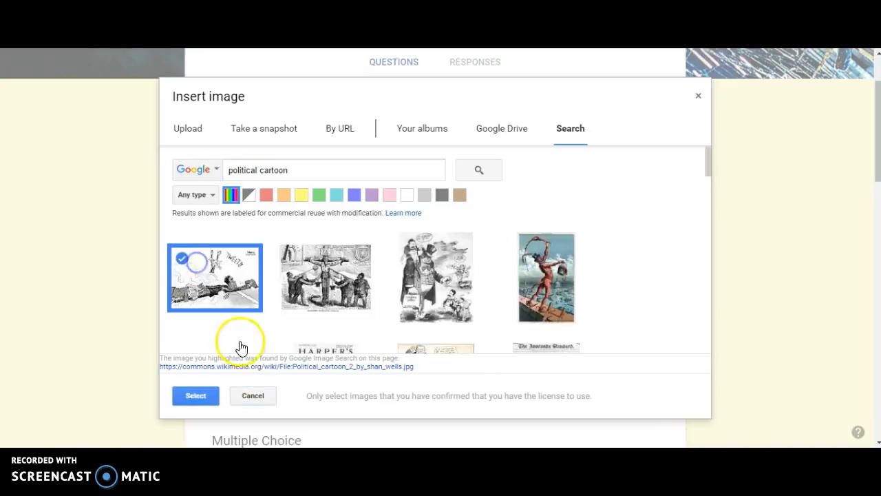
click(209, 394)
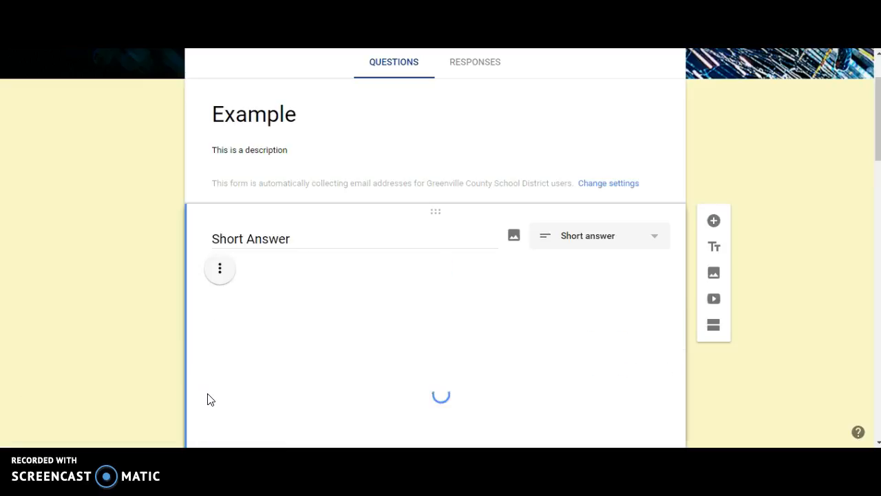
Scroll through the Short Answer question to review the inserted image
scroll(404, 331, down, 3)
scroll(404, 335, down, 1)
scroll(349, 137, up, 3)
click(271, 180)
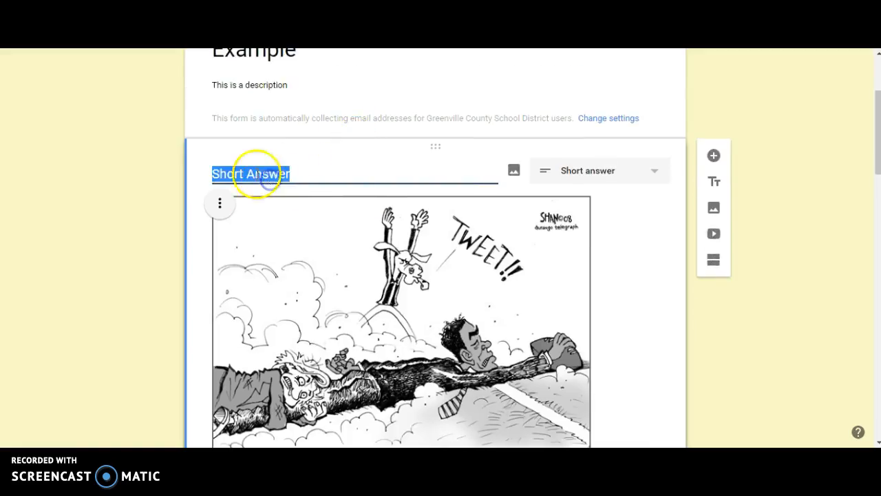
click(640, 293)
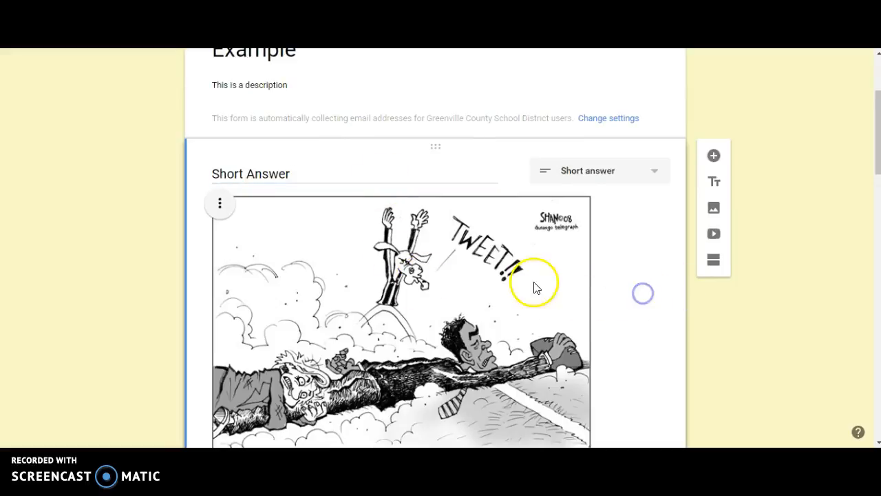
scroll(523, 289, down, 4)
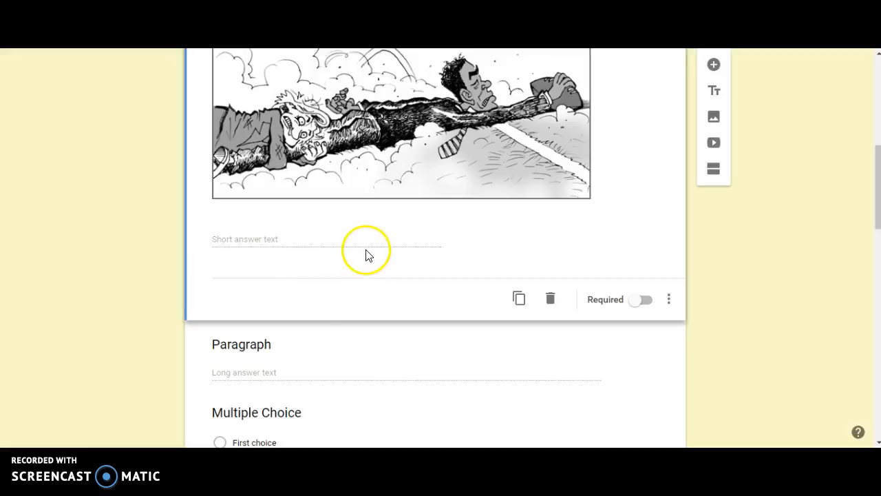
scroll(365, 254, down, 2)
scroll(367, 254, up, 4)
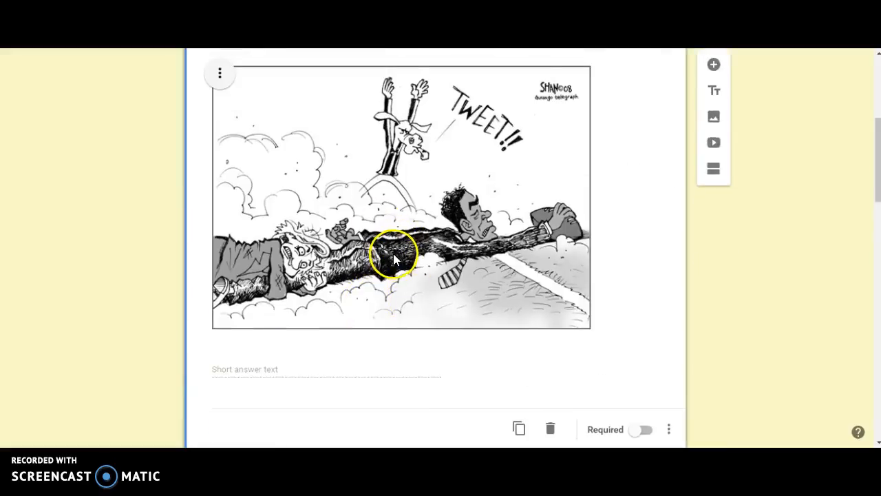
scroll(409, 256, down, 4)
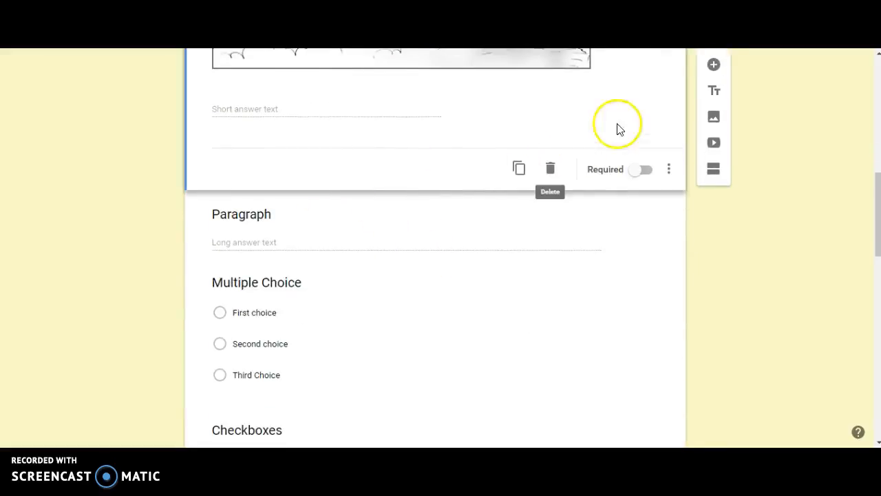
scroll(643, 115, up, 3)
scroll(643, 115, up, 1)
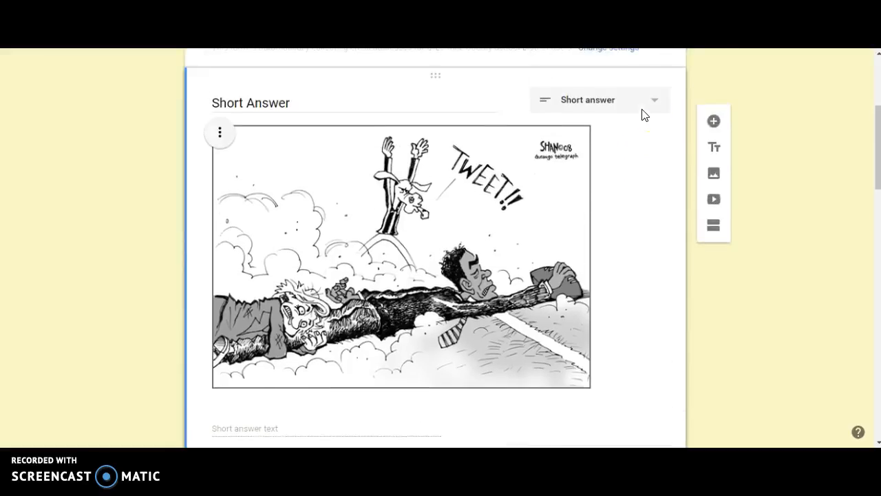
scroll(644, 115, down, 4)
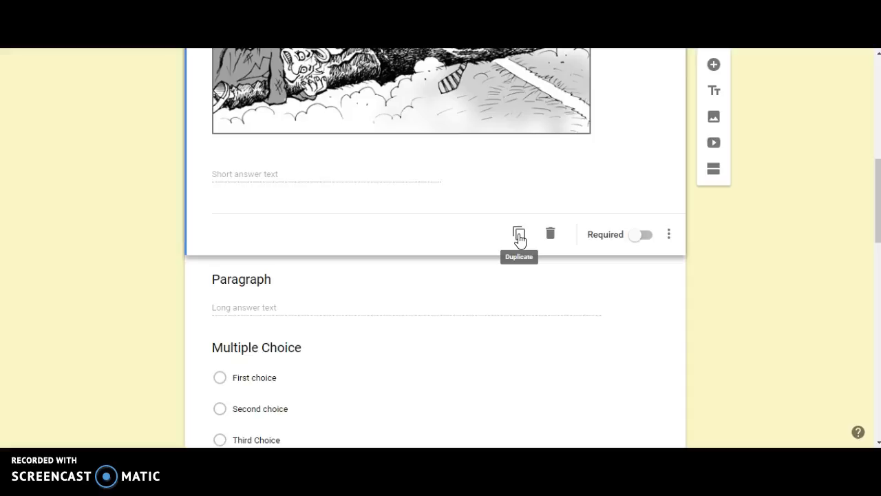
Make the Short Answer question required
click(544, 237)
click(639, 236)
click(639, 236)
click(640, 237)
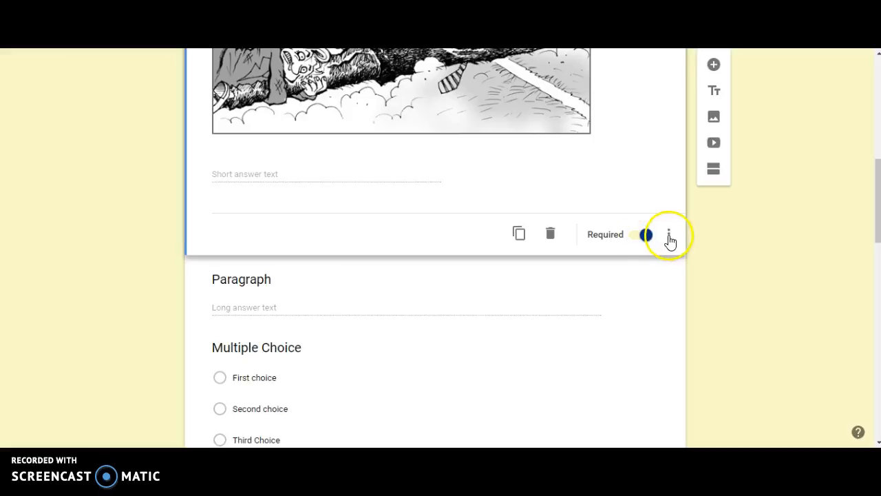
Add data validation to the Short Answer question and browse the Number condition options
click(669, 236)
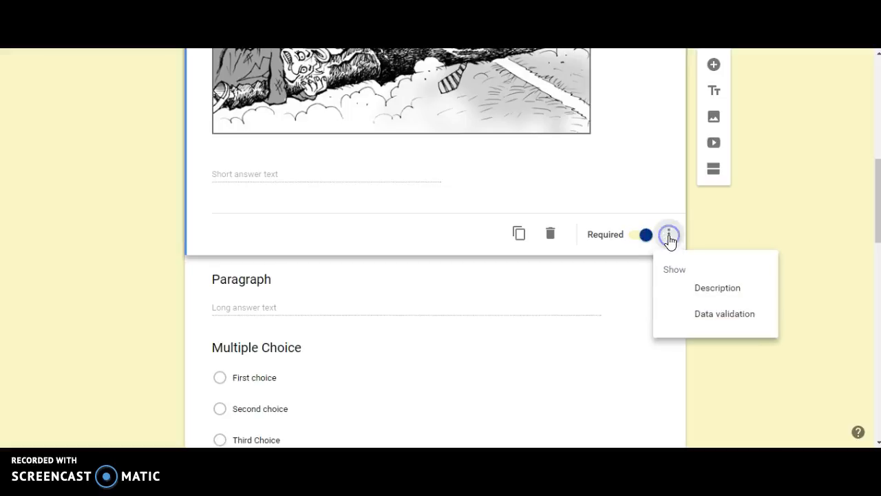
click(724, 312)
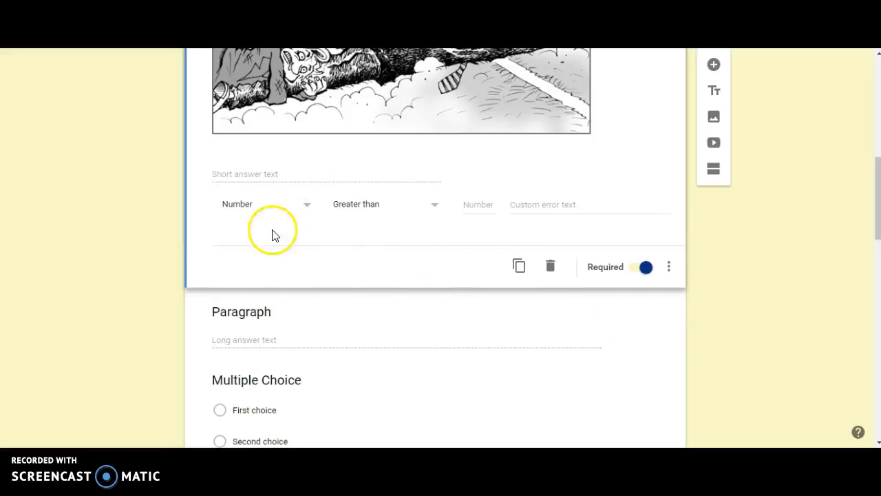
click(308, 207)
click(299, 206)
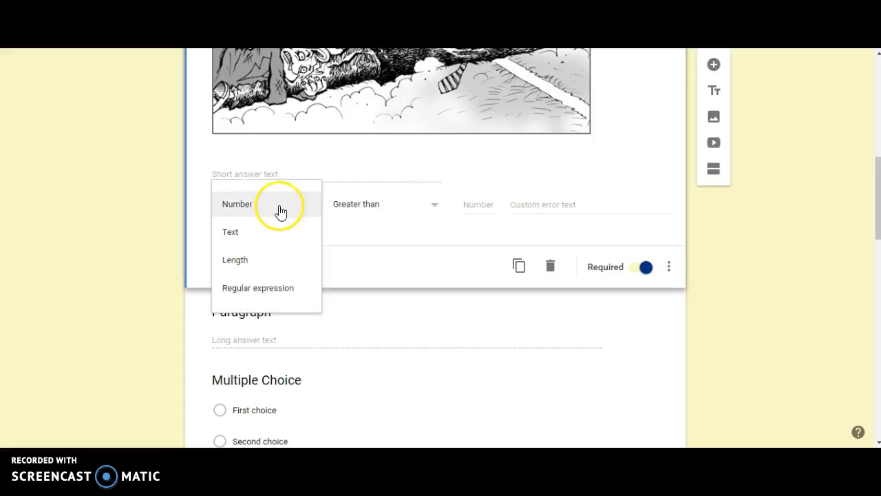
click(400, 207)
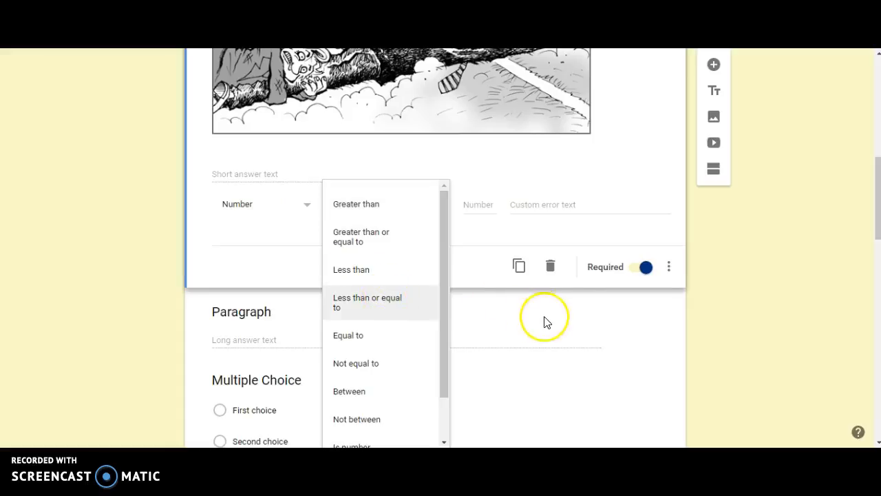
scroll(543, 321, down, 1)
scroll(354, 338, down, 1)
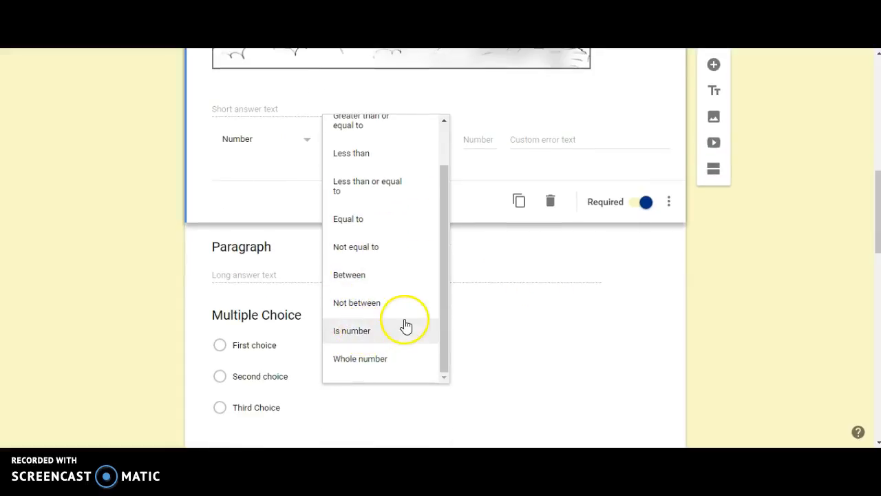
scroll(390, 265, up, 5)
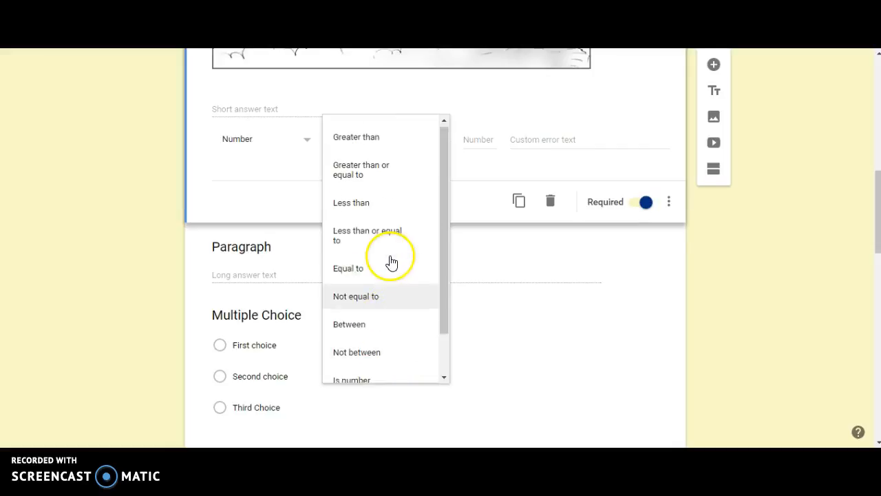
Switch the validation type to Text and then Length, viewing each type's condition options
click(299, 271)
click(255, 296)
click(354, 274)
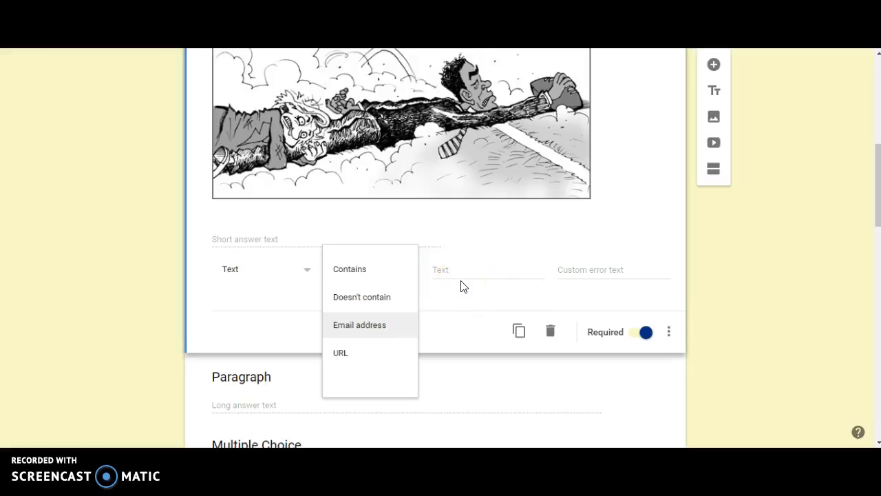
click(291, 267)
click(297, 303)
click(364, 277)
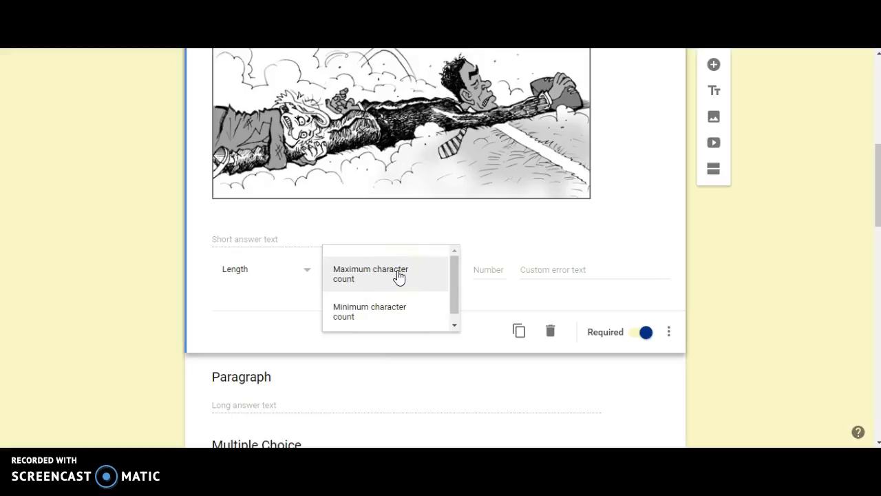
Set the Short Answer validation type to Regular expression with the Contains condition
click(316, 272)
click(294, 298)
click(356, 273)
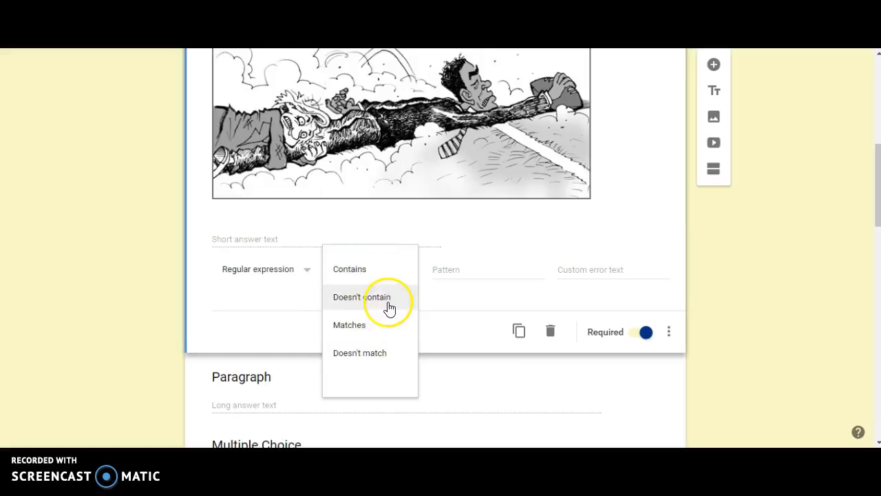
click(272, 310)
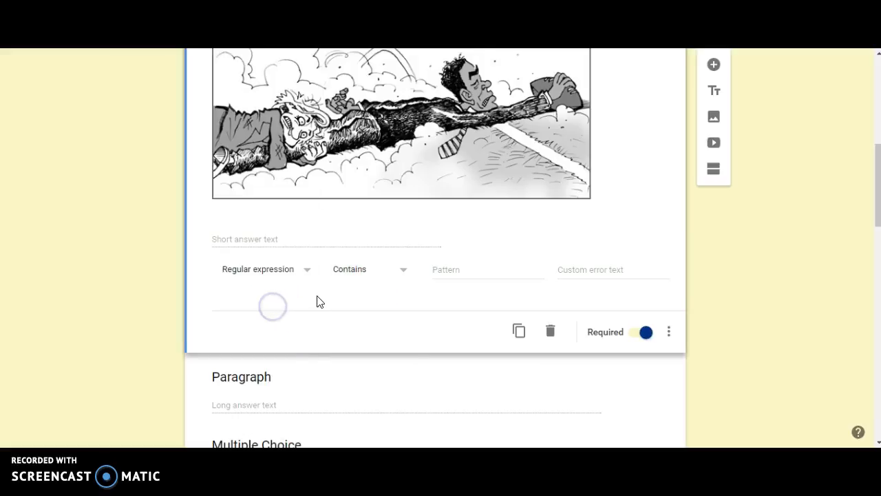
Open the Multiple Choice question's more-options menu to review its extra settings
scroll(350, 230, down, 5)
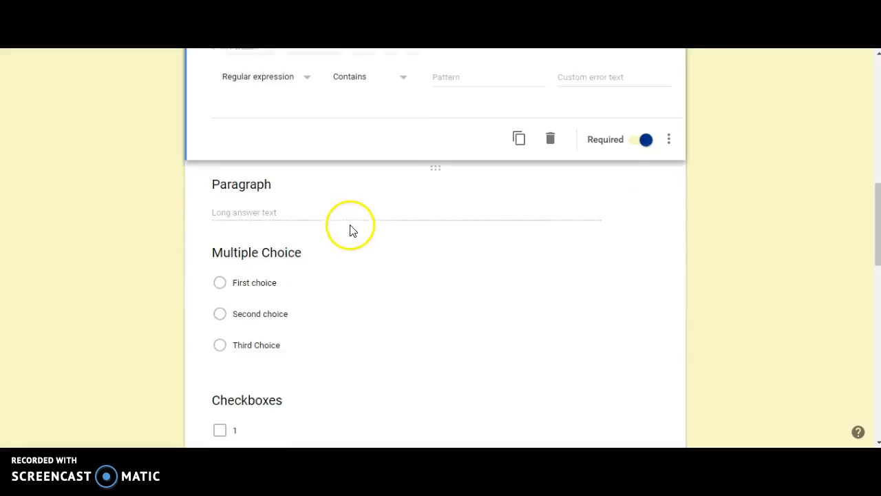
click(374, 146)
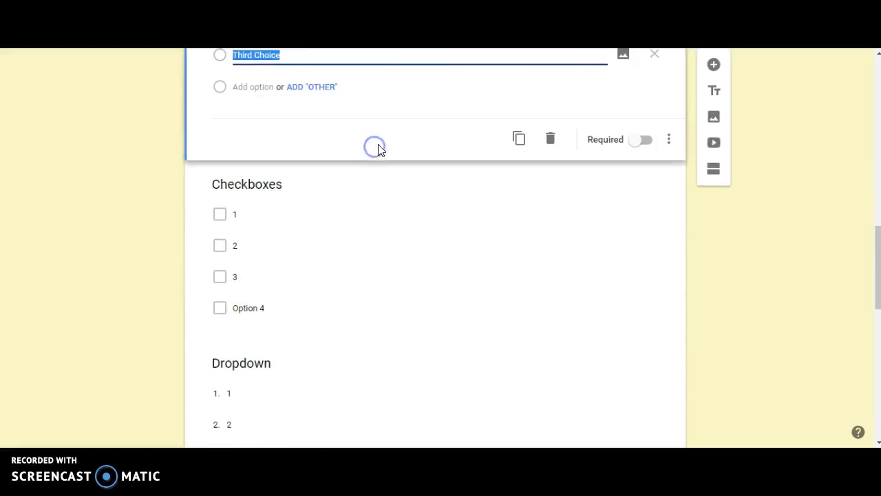
click(669, 204)
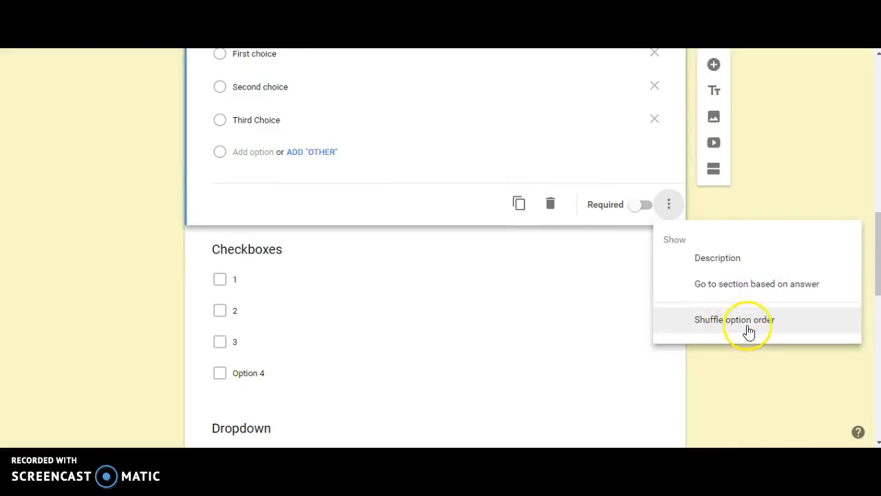
scroll(726, 326, up, 1)
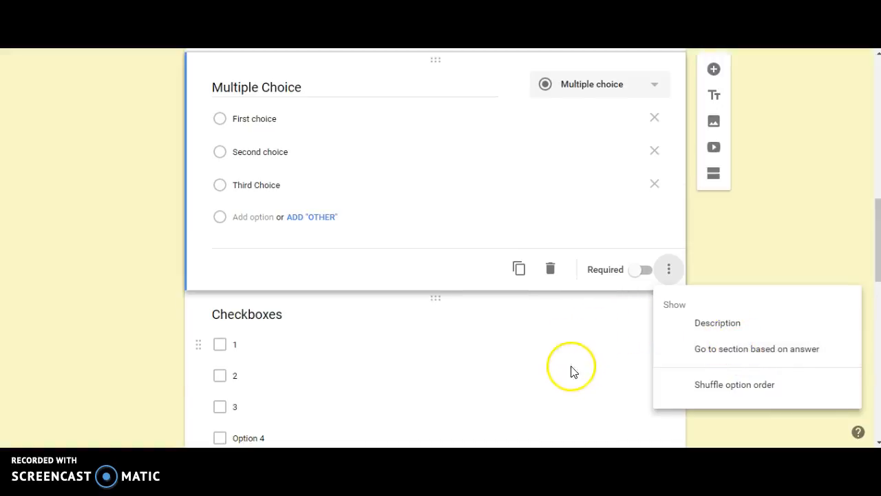
click(492, 370)
Review the more-options menus of the Checkboxes and Dropdown questions
scroll(491, 370, down, 1)
scroll(517, 310, down, 1)
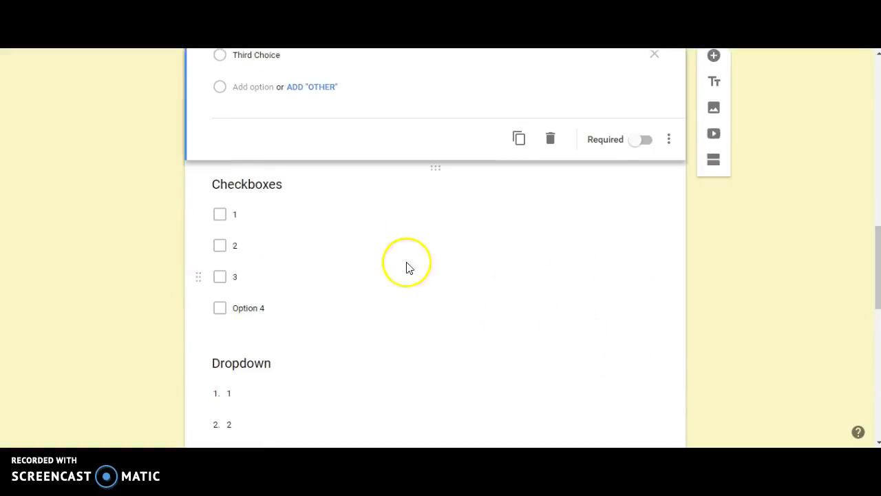
click(352, 241)
click(673, 327)
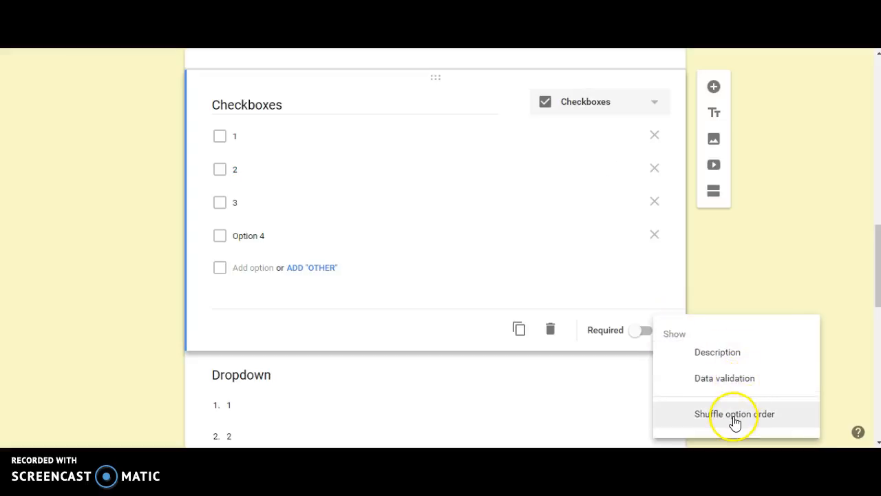
click(734, 296)
scroll(673, 299, down, 3)
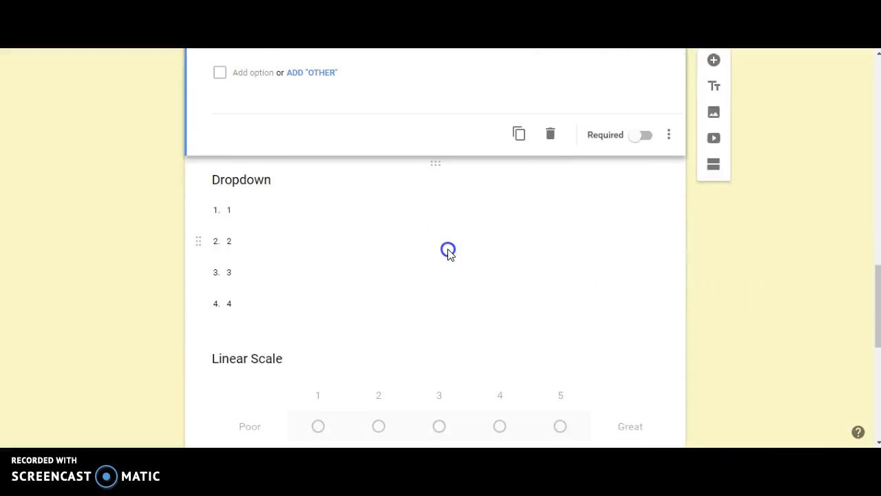
click(448, 253)
click(670, 305)
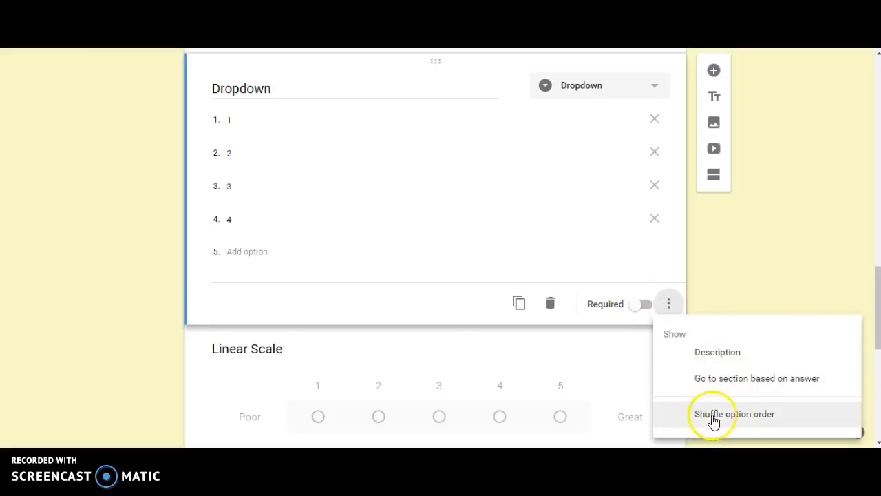
click(716, 266)
Review the more-options menus of the Linear Scale and Grid questions
scroll(716, 266, down, 3)
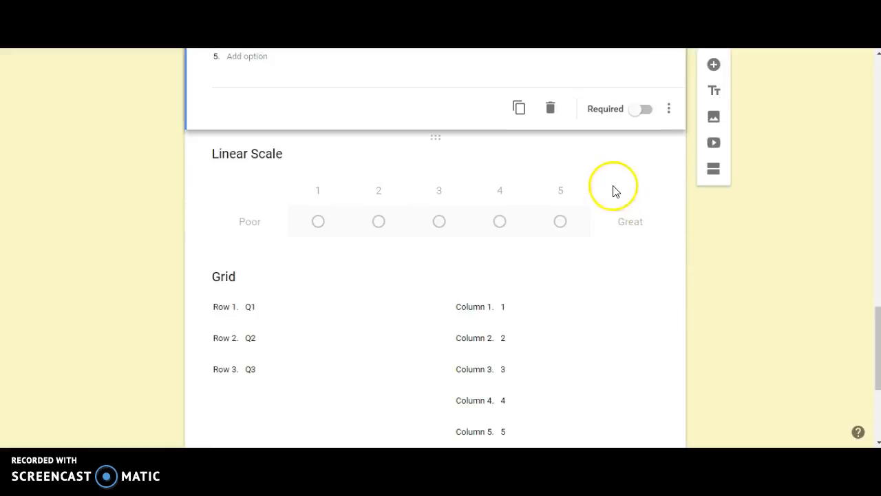
click(615, 191)
click(669, 252)
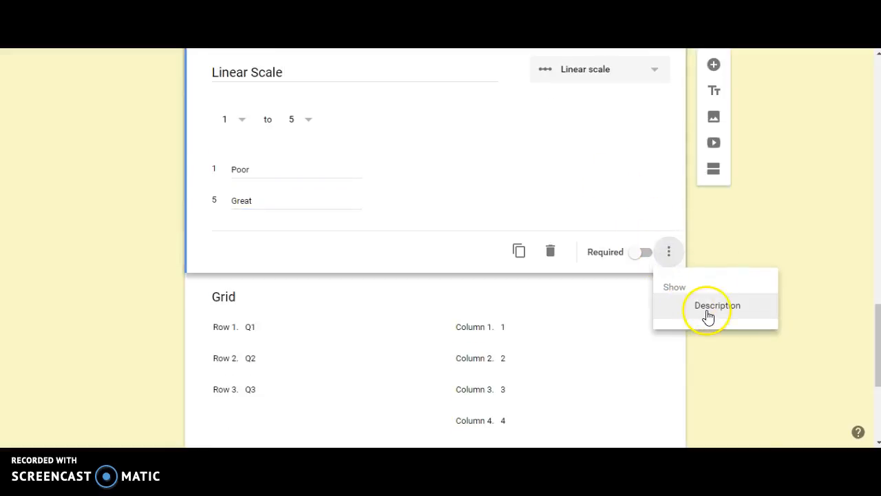
click(709, 219)
click(582, 325)
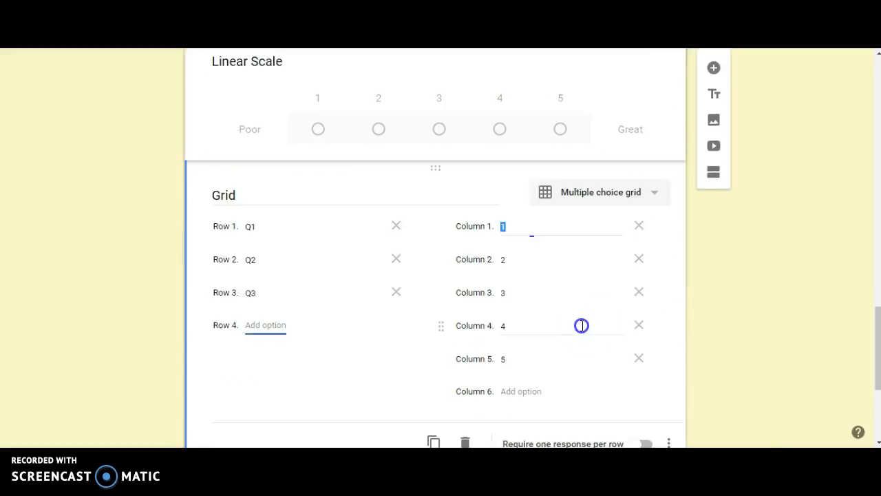
click(667, 314)
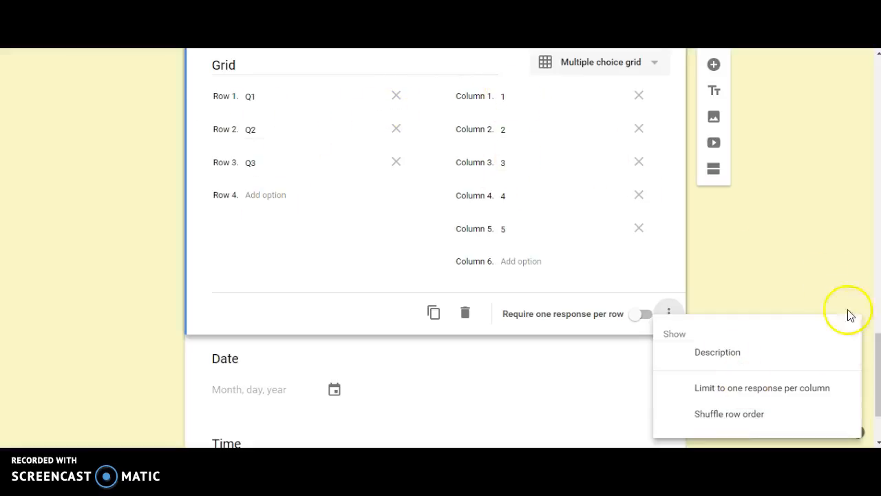
click(748, 262)
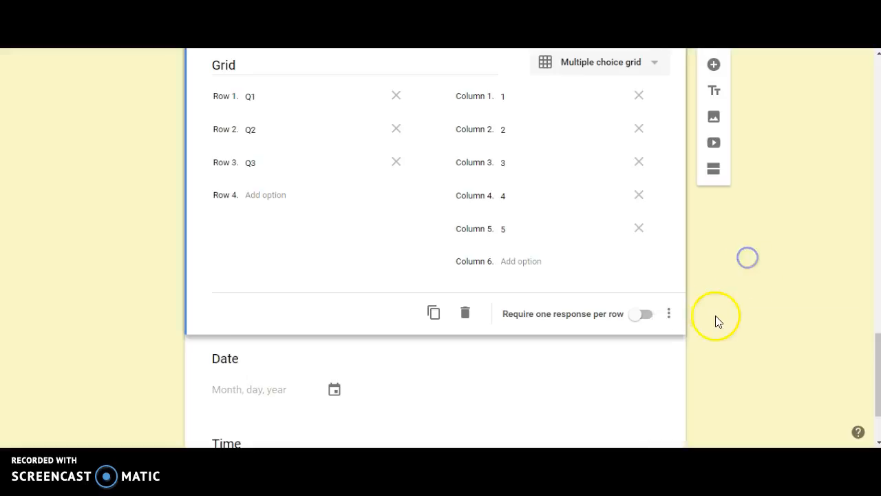
Review the more-options menus of the Date and Time questions
scroll(718, 321, down, 2)
click(608, 278)
click(669, 303)
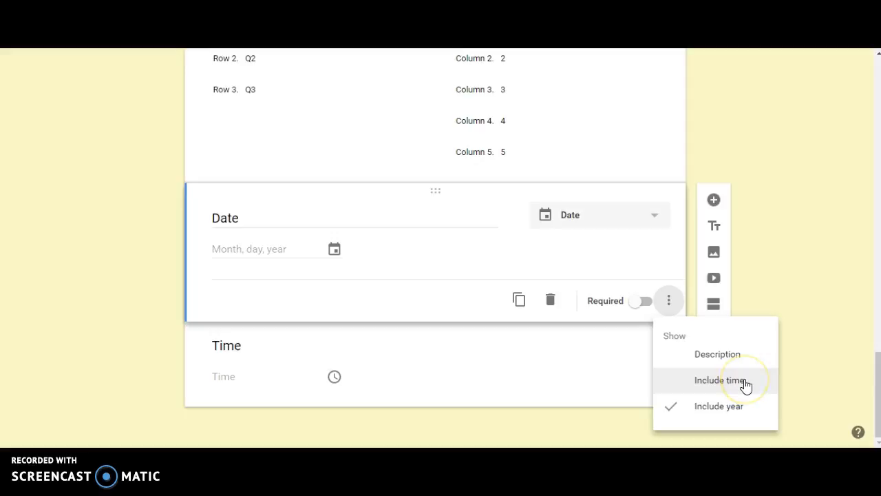
click(787, 381)
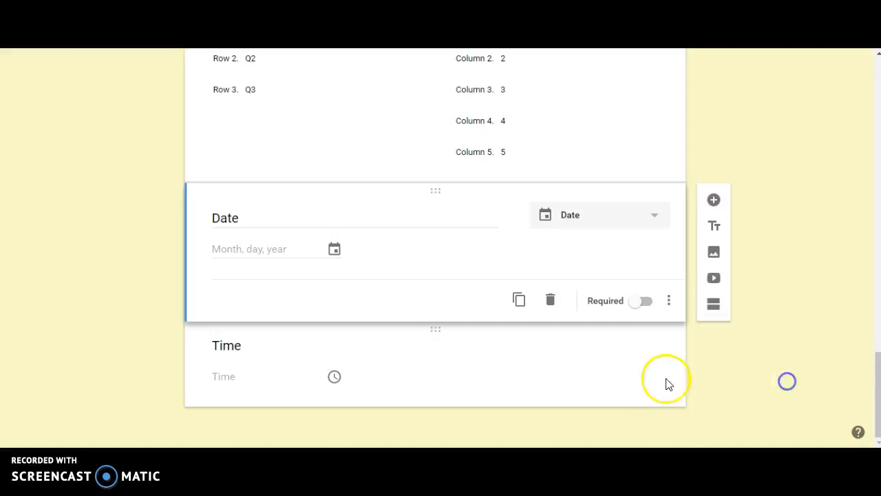
click(667, 384)
click(667, 386)
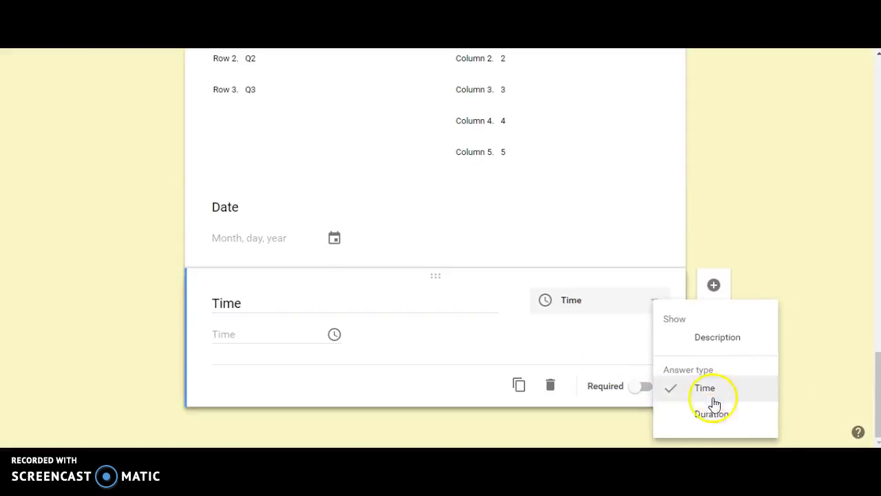
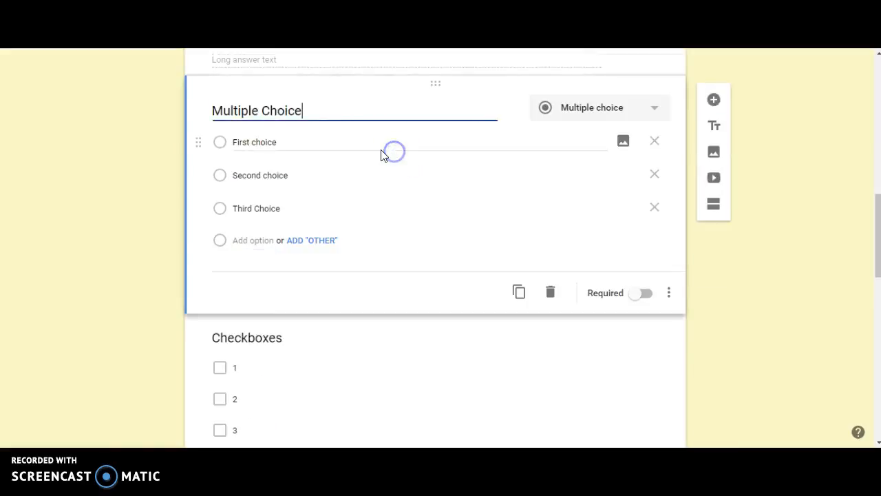
Add a new section after the Checkboxes question and title it Section 2
click(223, 326)
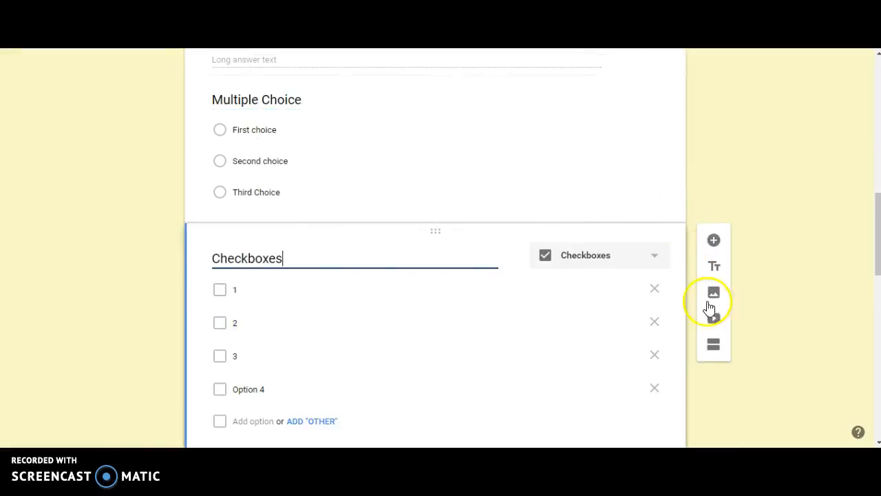
click(713, 344)
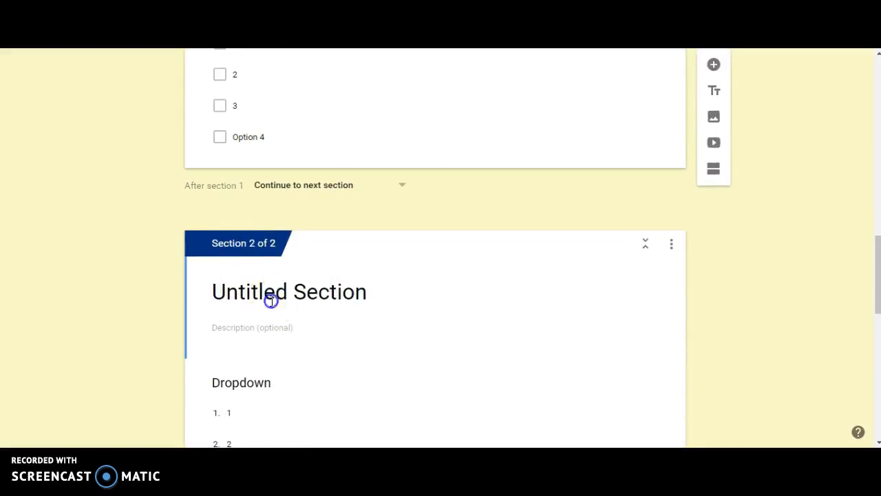
click(277, 295)
text(Section 2)
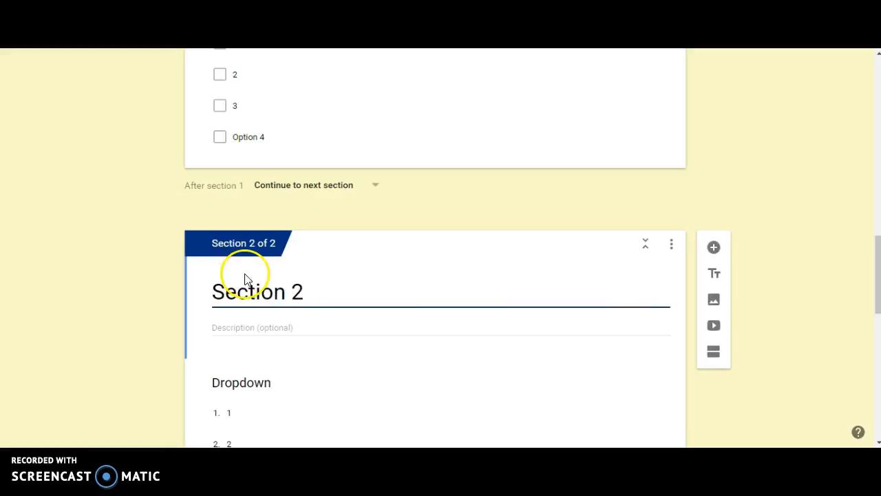
Add a new section after the Dropdown question and title it Section 3
scroll(252, 280, down, 3)
click(330, 283)
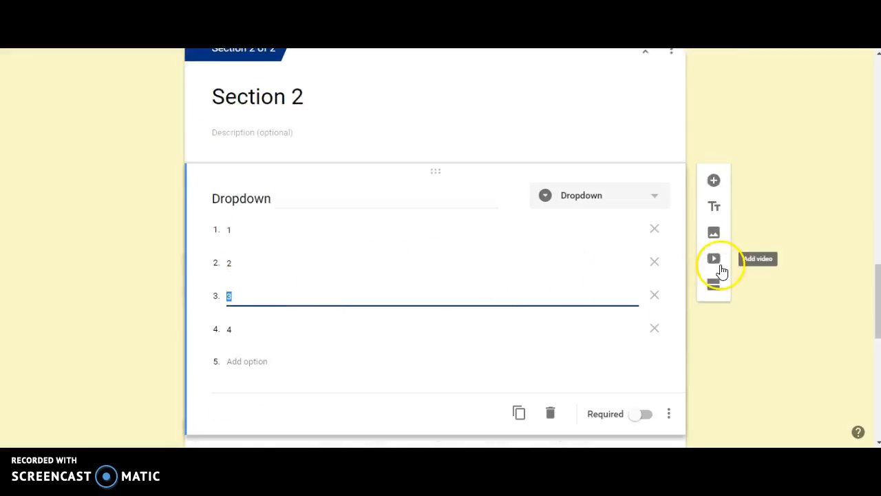
click(717, 286)
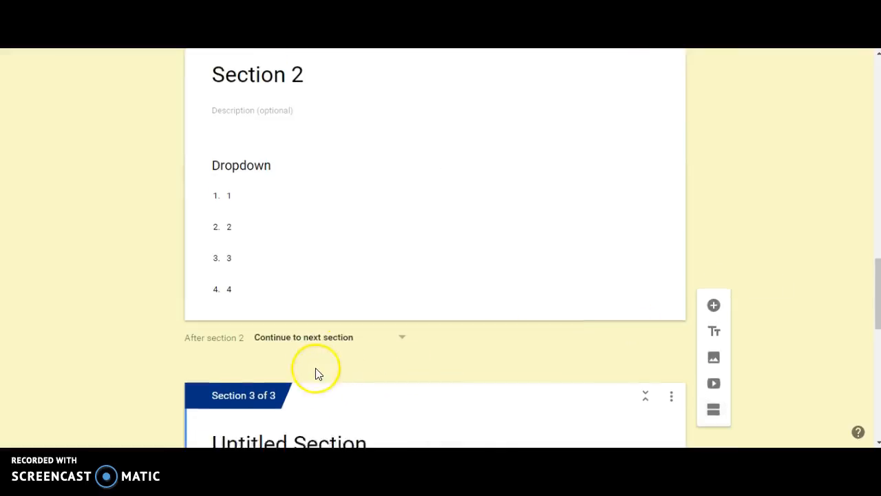
scroll(316, 369, down, 3)
click(319, 281)
text(Section 3)
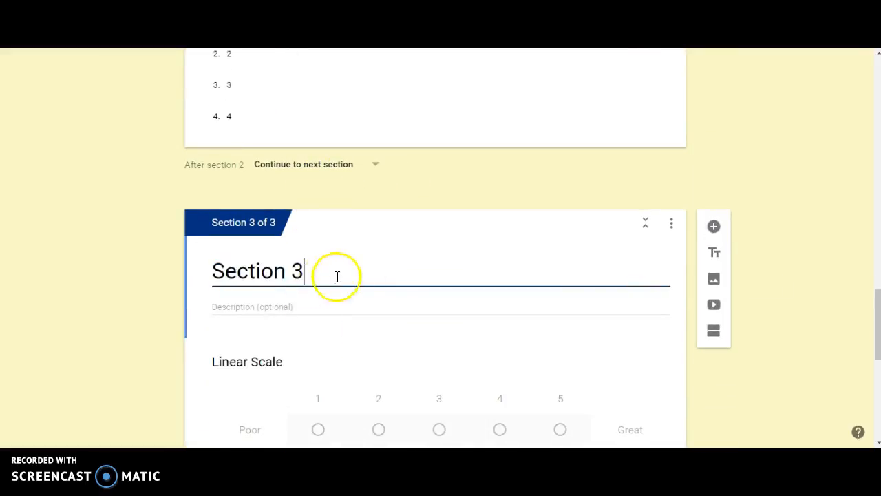
Add a new section after the Grid question and title it Section 4
scroll(413, 272, down, 6)
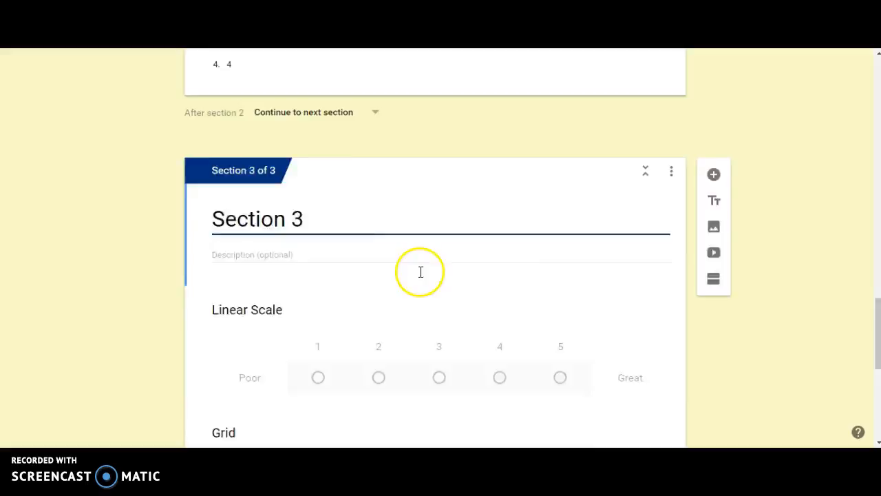
click(389, 257)
click(401, 214)
click(712, 169)
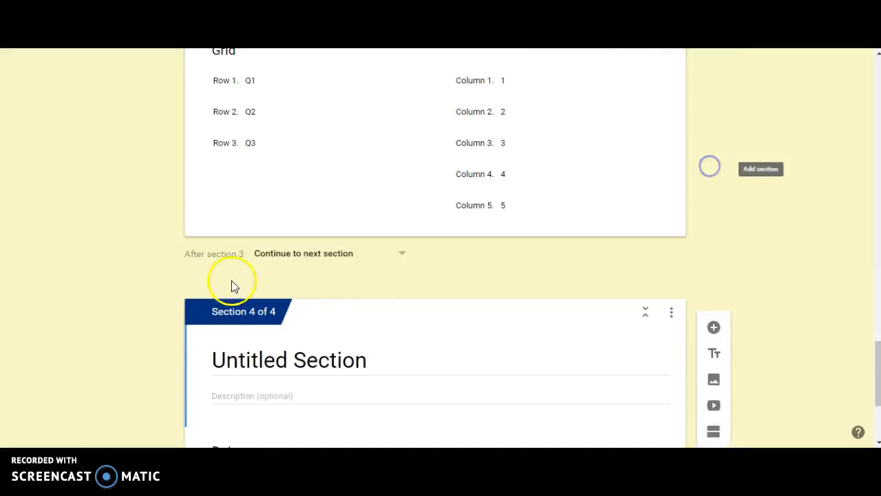
click(268, 359)
text(Section 4)
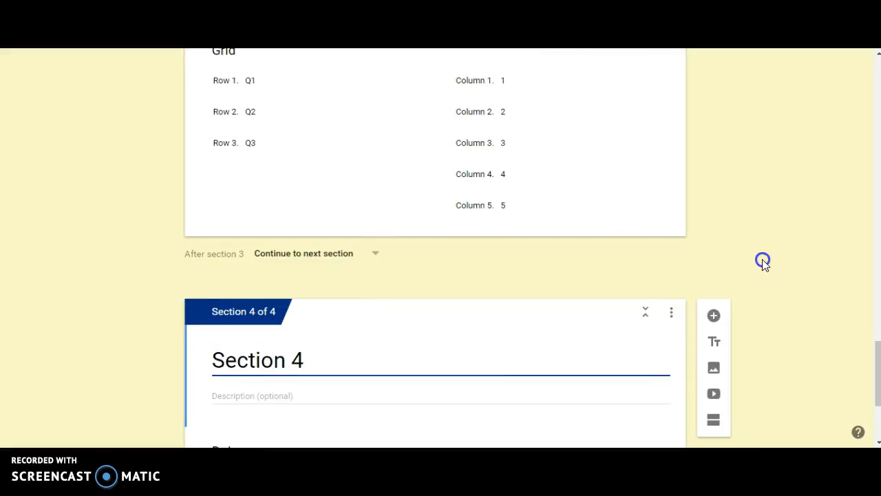
Preview the form, scroll through its first section, and close the preview
scroll(764, 265, up, 15)
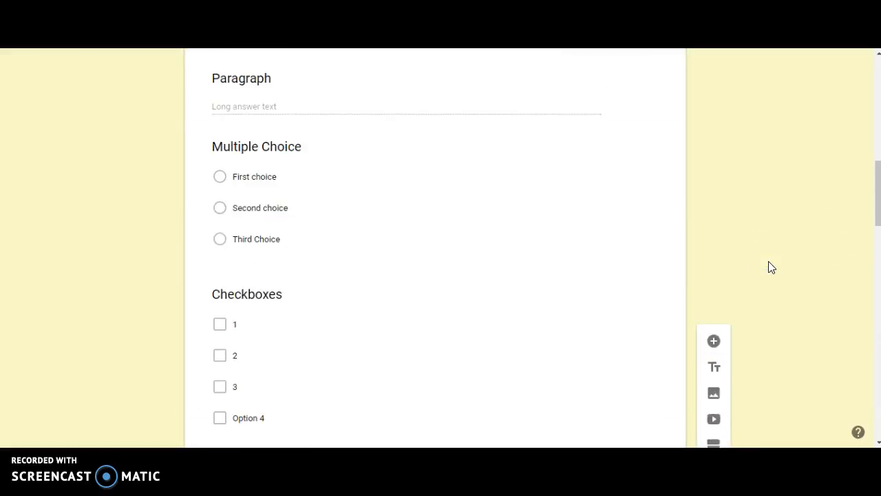
scroll(533, 272, up, 10)
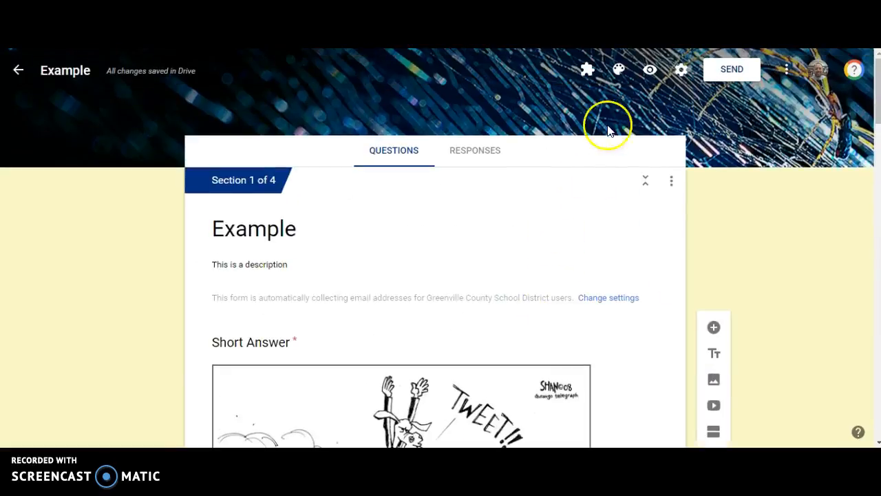
click(650, 69)
scroll(407, 275, down, 10)
scroll(324, 151, up, 3)
scroll(328, 172, down, 3)
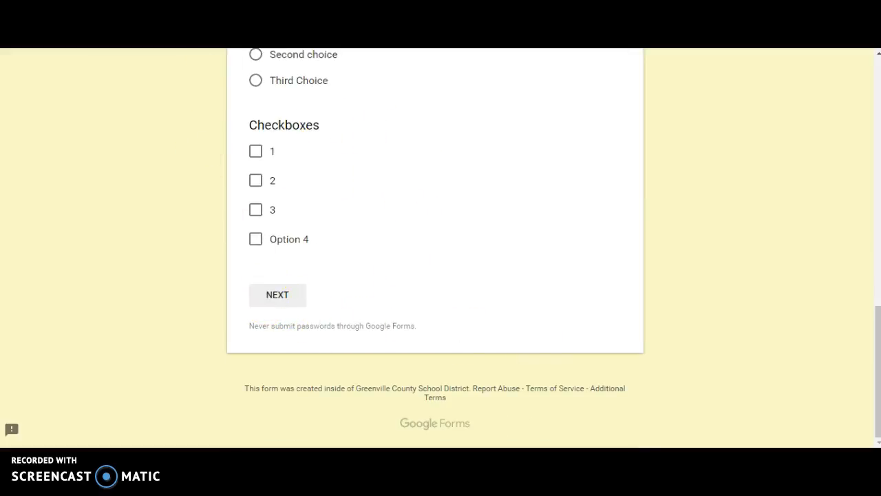
key(ctrl+w)
Set section 1 to submit the form after it is completed
scroll(442, 290, down, 9)
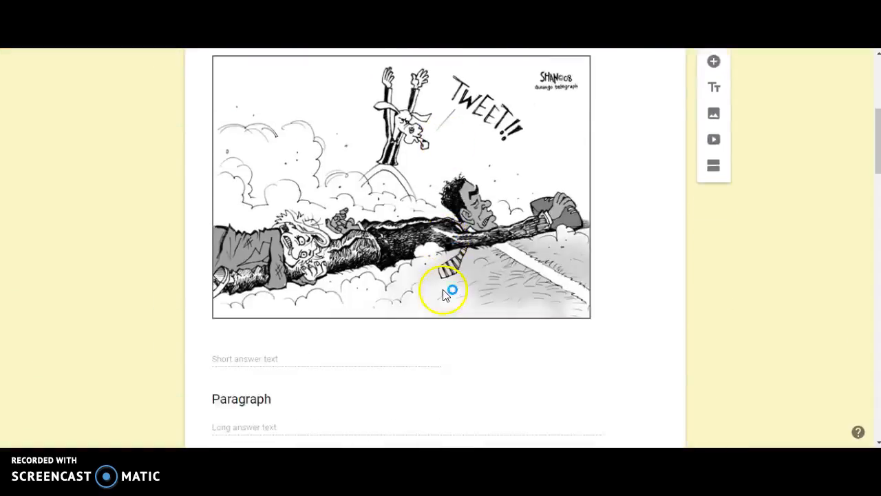
scroll(444, 290, down, 3)
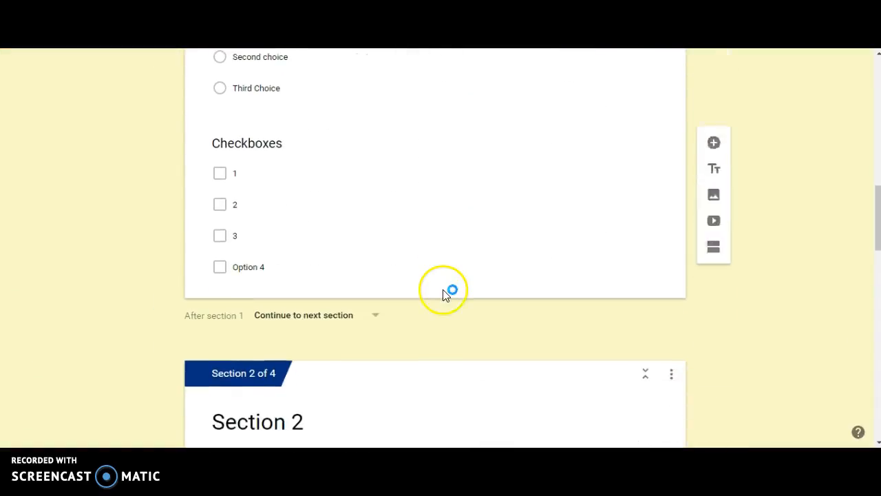
click(302, 319)
scroll(328, 329, down, 5)
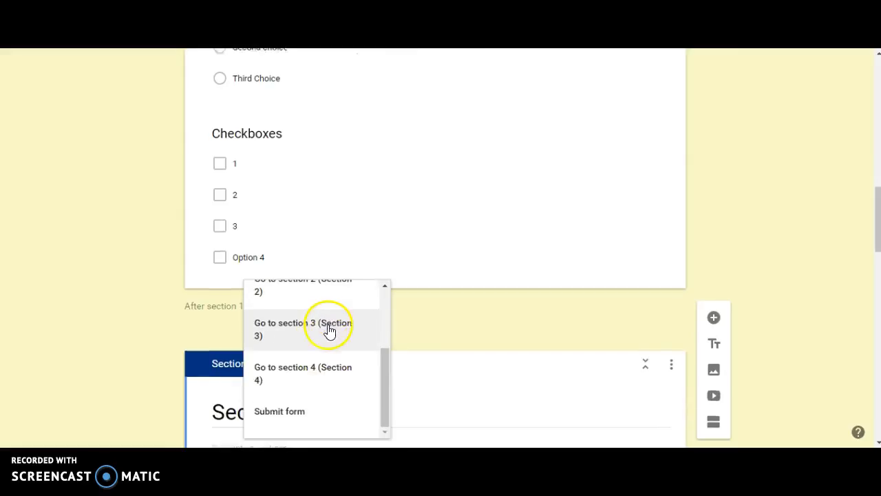
click(315, 358)
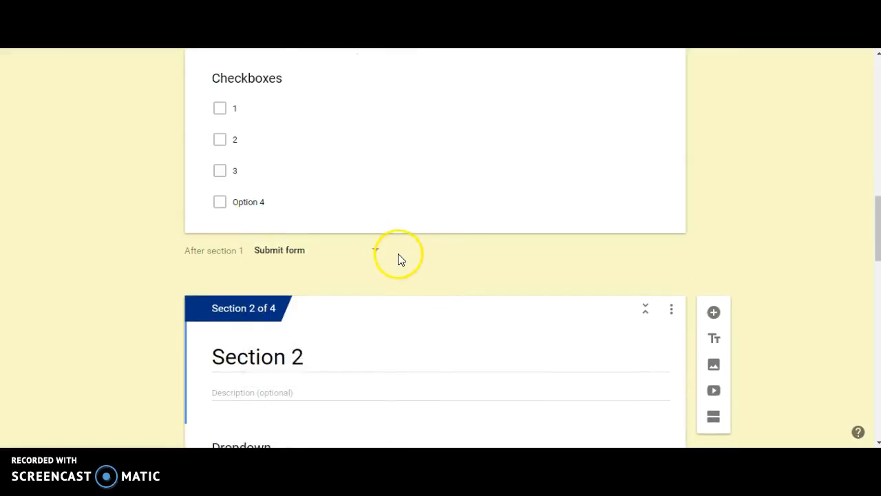
Turn on Go to section based on answer for the Multiple Choice question
scroll(406, 258, down, 5)
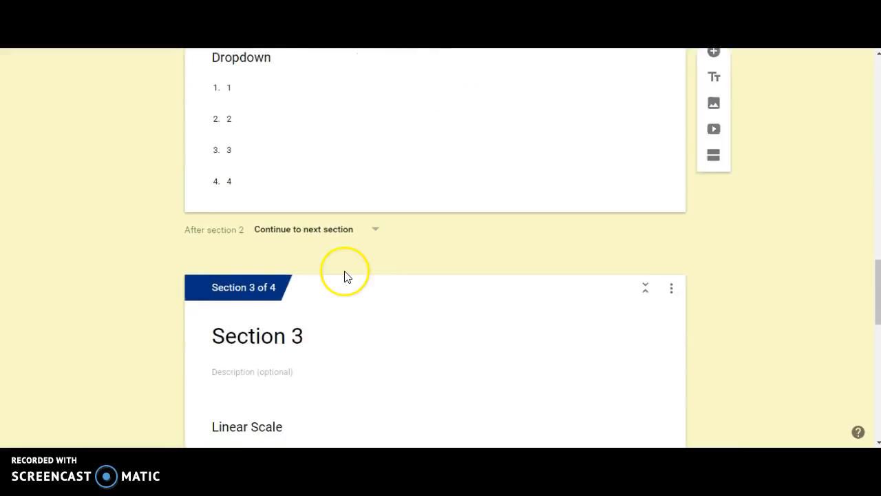
scroll(427, 252, up, 6)
scroll(427, 254, up, 4)
scroll(427, 255, down, 1)
click(378, 246)
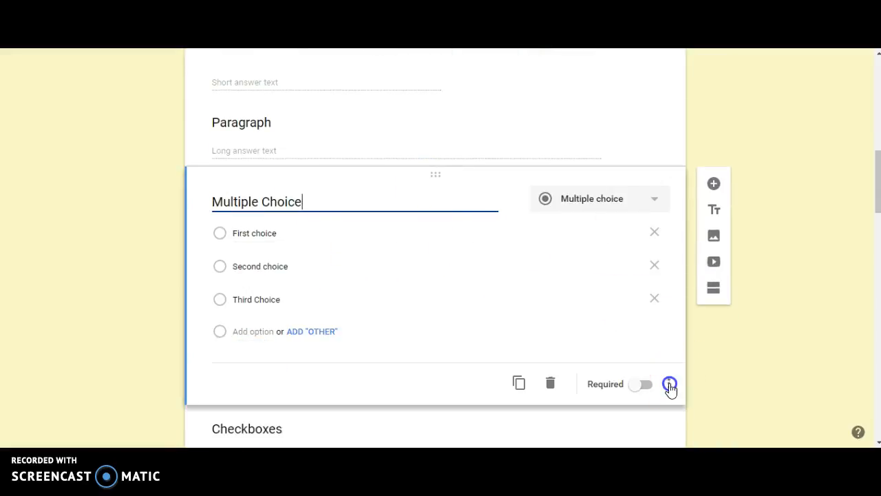
click(670, 385)
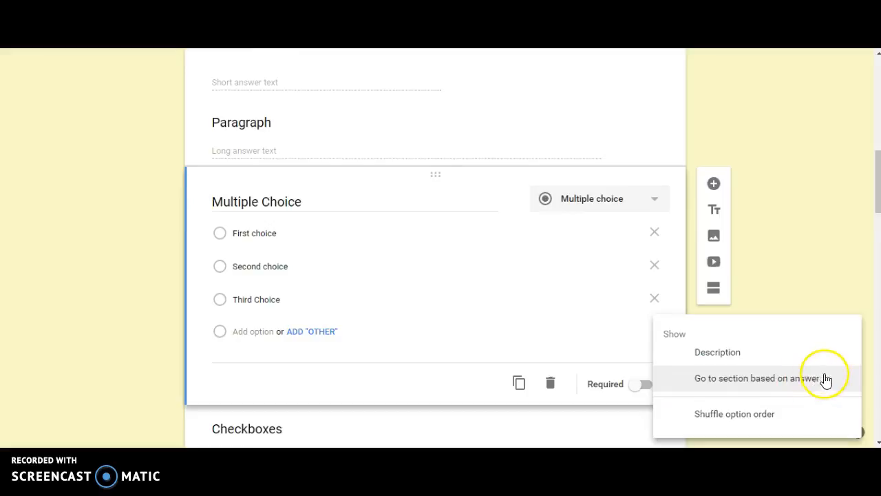
click(767, 380)
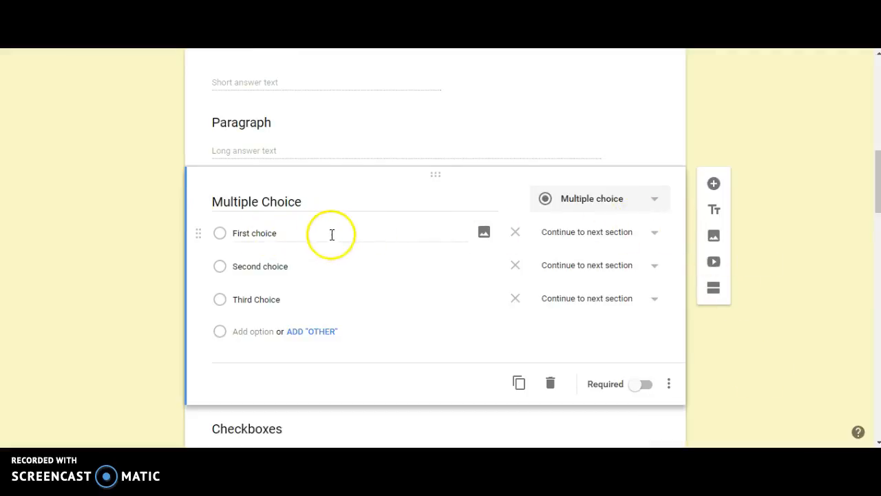
Send First choice to Go to section 2 and Second choice to Go to section 3
click(646, 235)
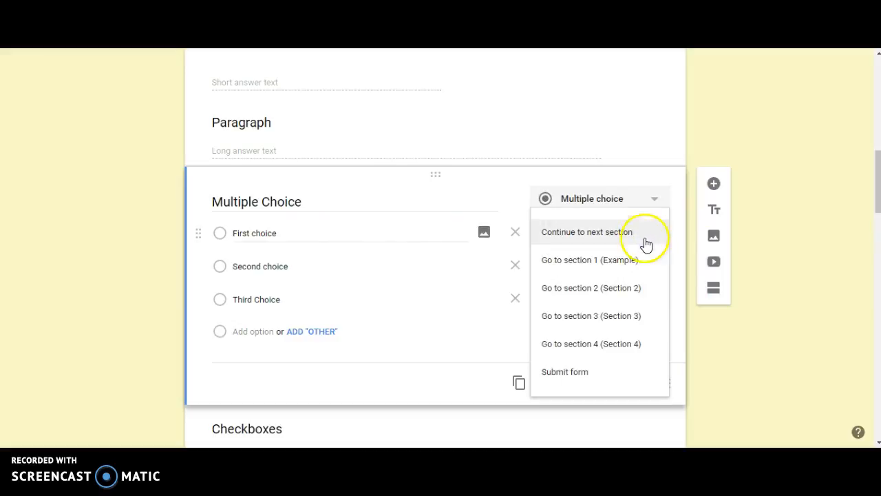
click(630, 290)
click(550, 274)
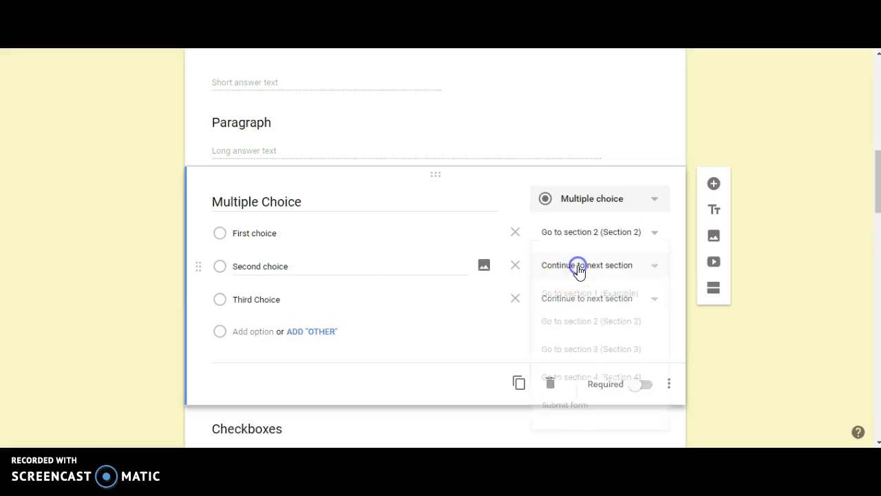
click(592, 353)
Send Third choice to Go to section 4 (Section 4)
click(600, 299)
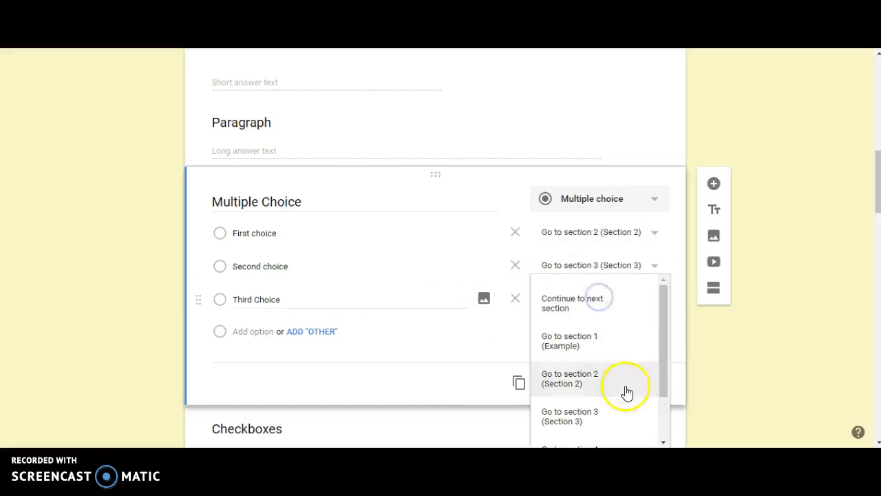
scroll(602, 406, down, 2)
click(605, 390)
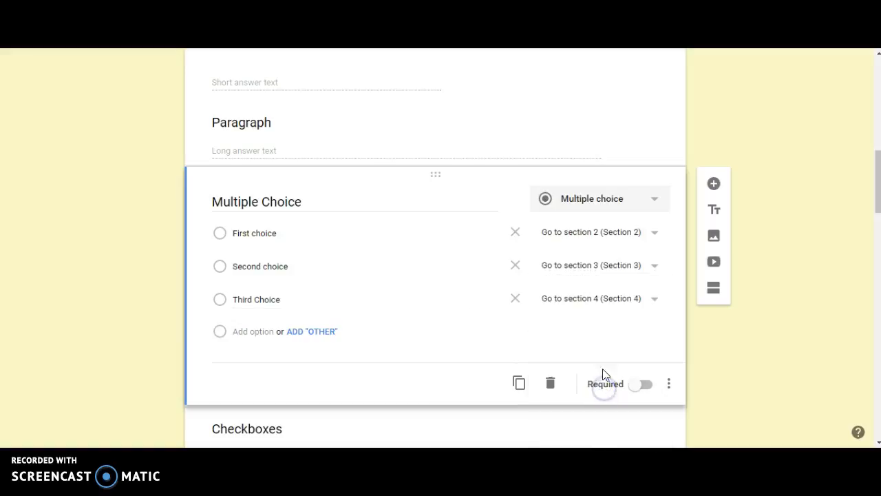
Set section 2 to submit the form after it is completed
scroll(755, 355, down, 5)
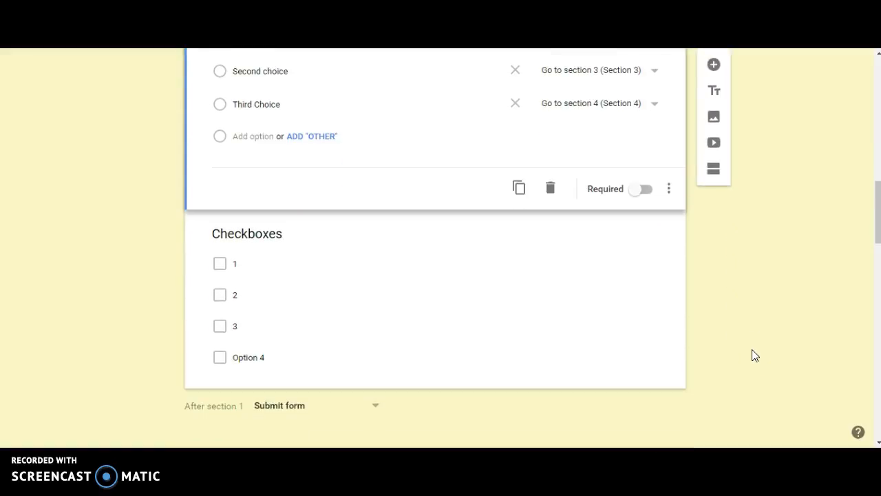
scroll(755, 354, down, 4)
scroll(754, 355, up, 2)
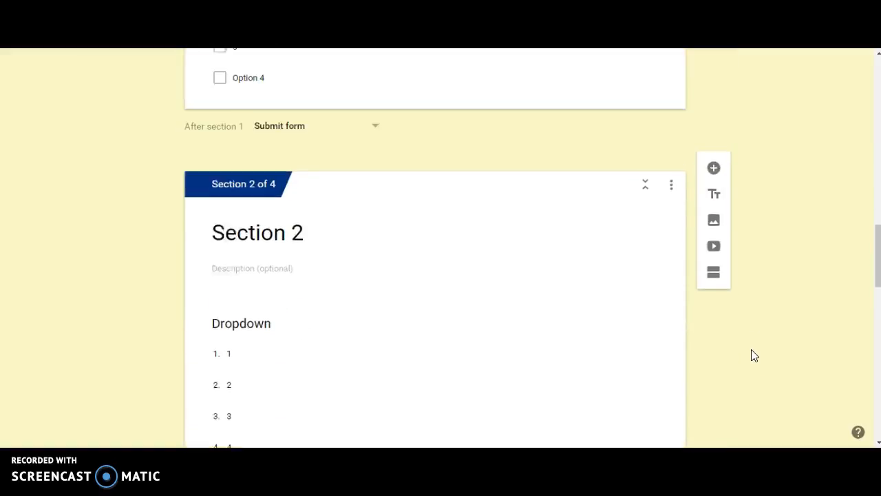
scroll(751, 357, down, 10)
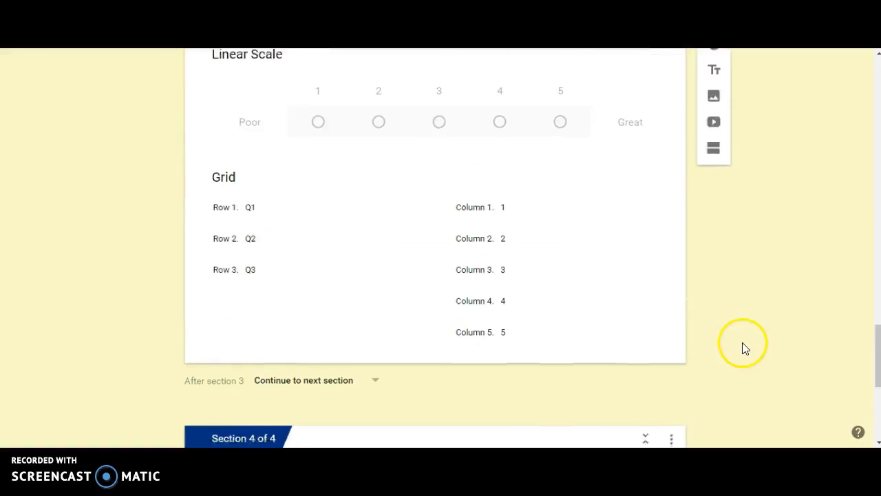
scroll(744, 347, up, 7)
scroll(744, 348, up, 2)
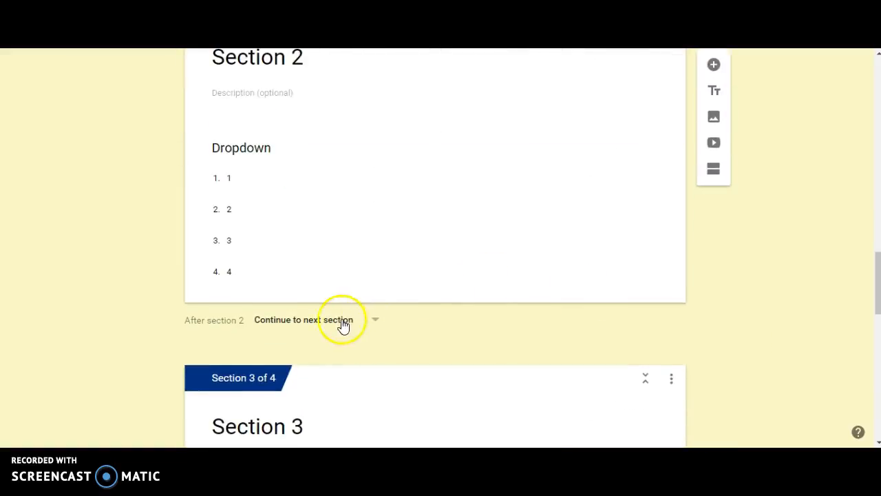
click(345, 324)
scroll(356, 329, down, 1)
scroll(357, 326, down, 2)
click(347, 330)
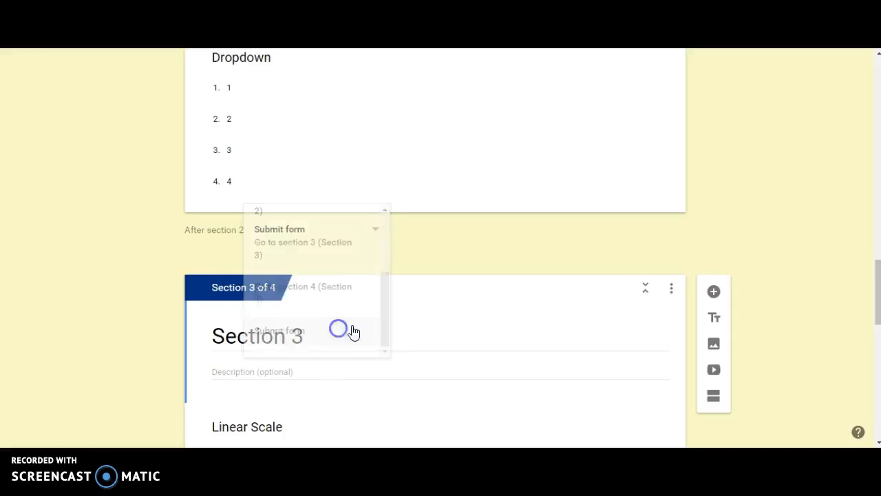
Set section 3 to submit the form after it is completed
scroll(424, 318, down, 5)
scroll(426, 315, down, 1)
click(375, 300)
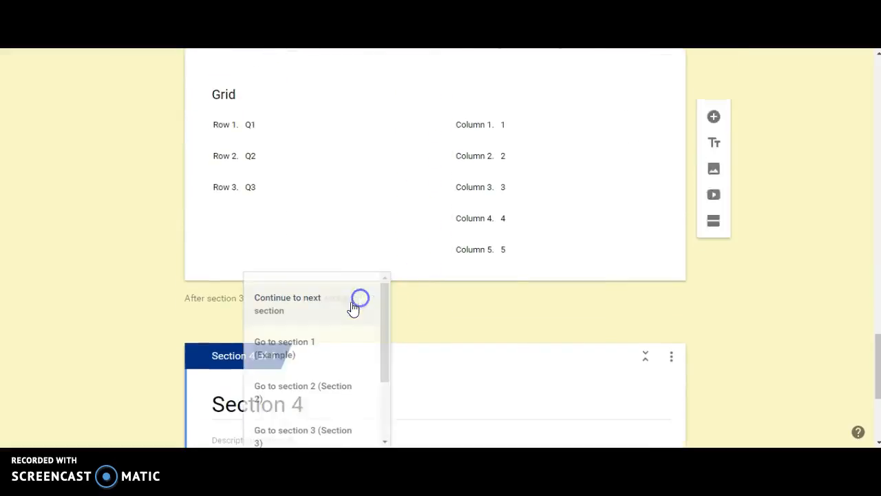
scroll(330, 344, down, 3)
click(309, 420)
scroll(436, 319, down, 4)
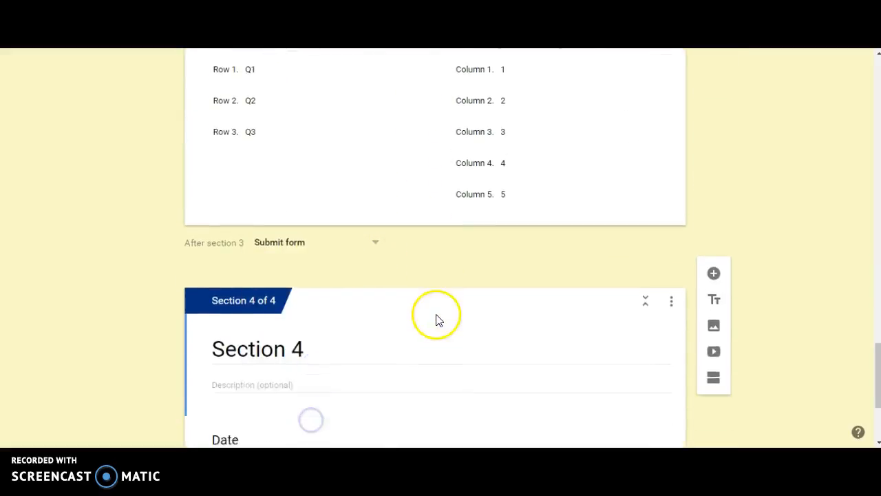
scroll(758, 288, up, 15)
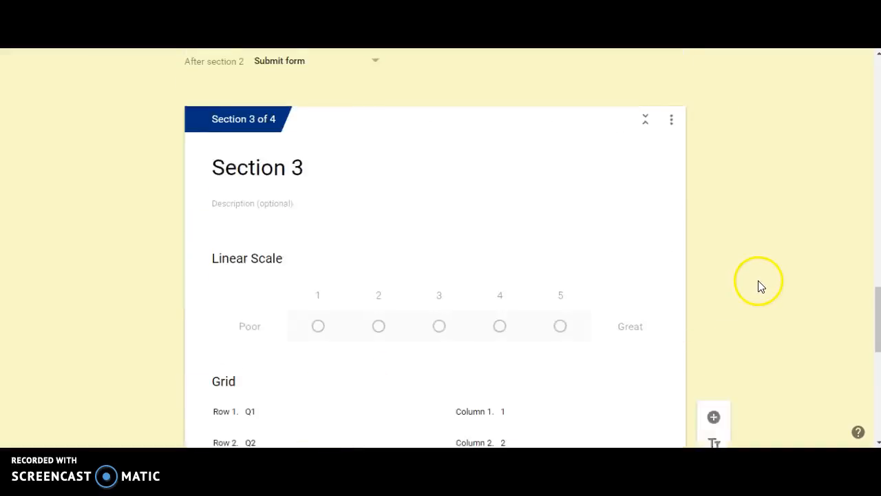
scroll(760, 285, down, 3)
scroll(758, 285, down, 5)
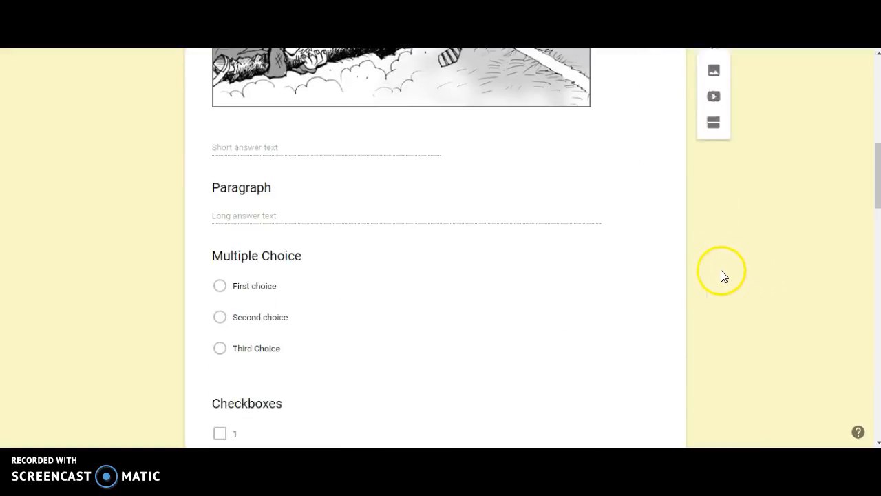
click(633, 106)
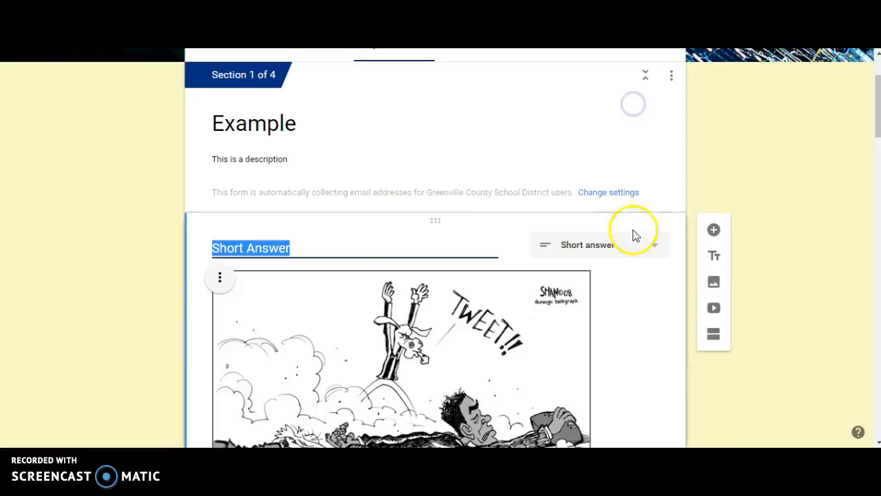
scroll(622, 242, down, 5)
click(670, 148)
click(669, 148)
click(643, 147)
scroll(646, 220, up, 8)
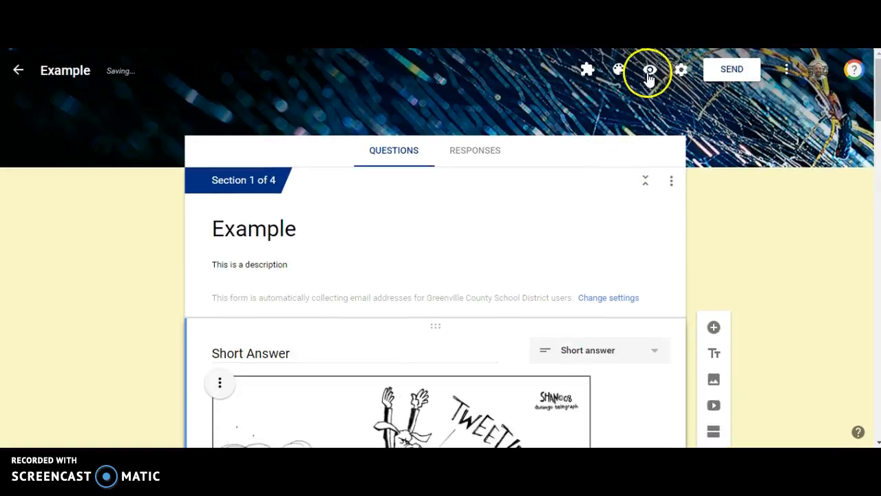
Preview the form, enter a paragraph answer, check boxes 1 and 2, choose First choice and continue to the next section
click(650, 74)
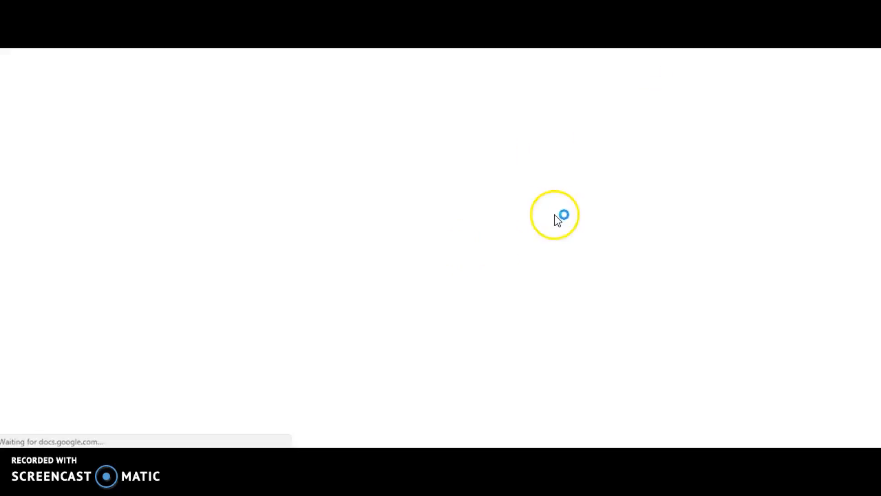
scroll(386, 256, down, 2)
scroll(385, 251, down, 5)
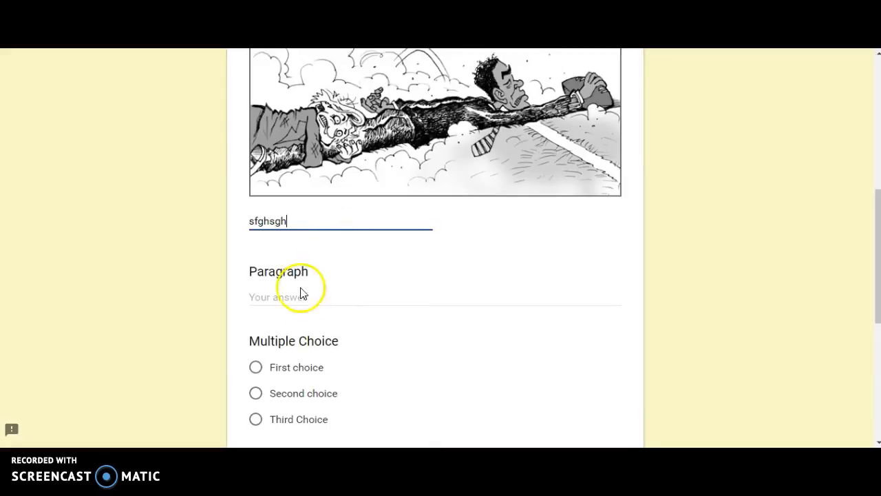
text(adheaerha)
scroll(306, 295, down, 2)
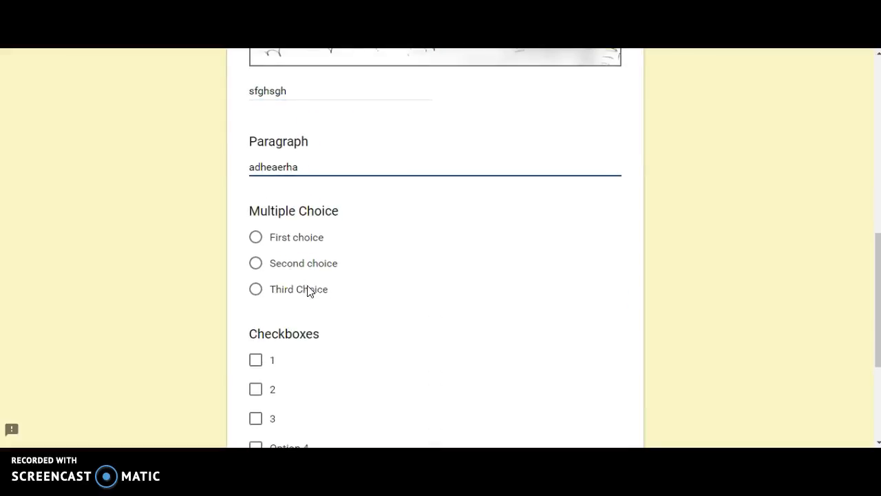
click(265, 365)
click(253, 390)
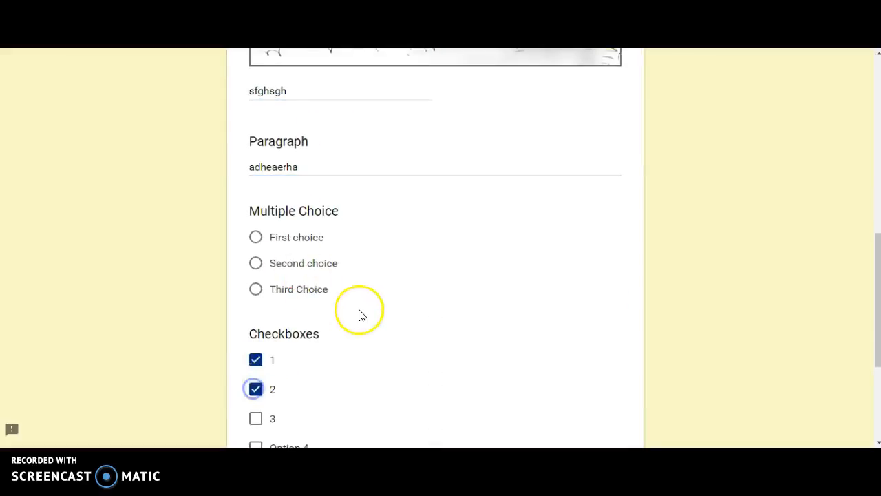
scroll(361, 314, up, 1)
click(256, 303)
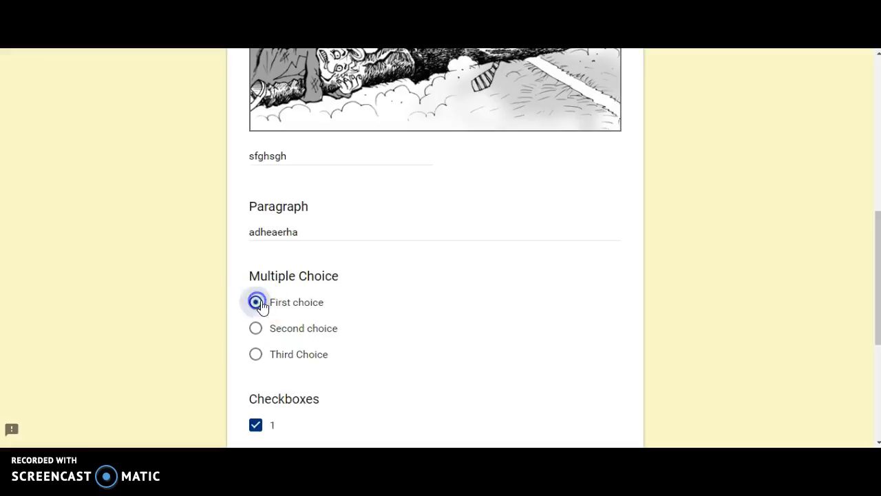
scroll(491, 309, down, 4)
click(284, 310)
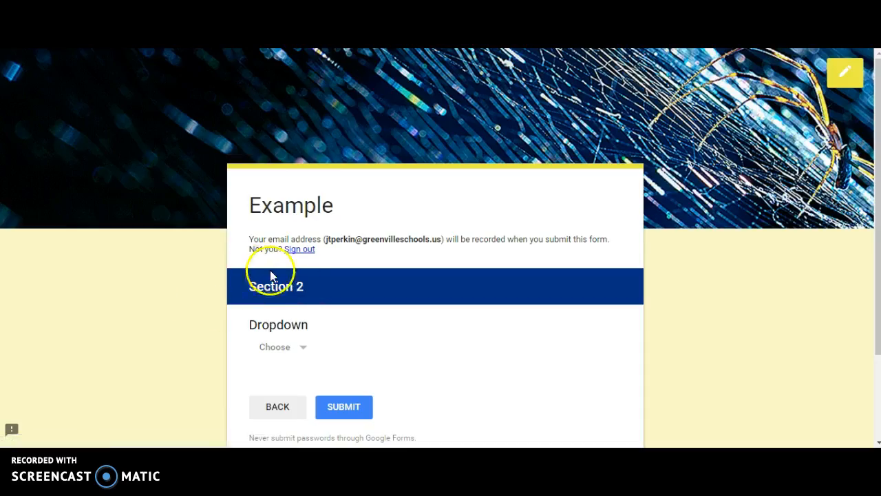
Go back to the first page of the preview, choose Second choice and continue to the next section
scroll(274, 295, down, 2)
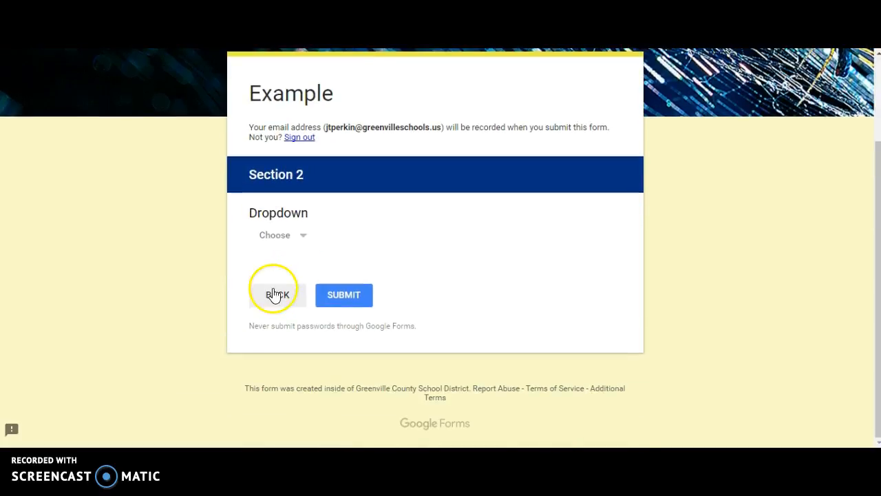
key(ctrl+w)
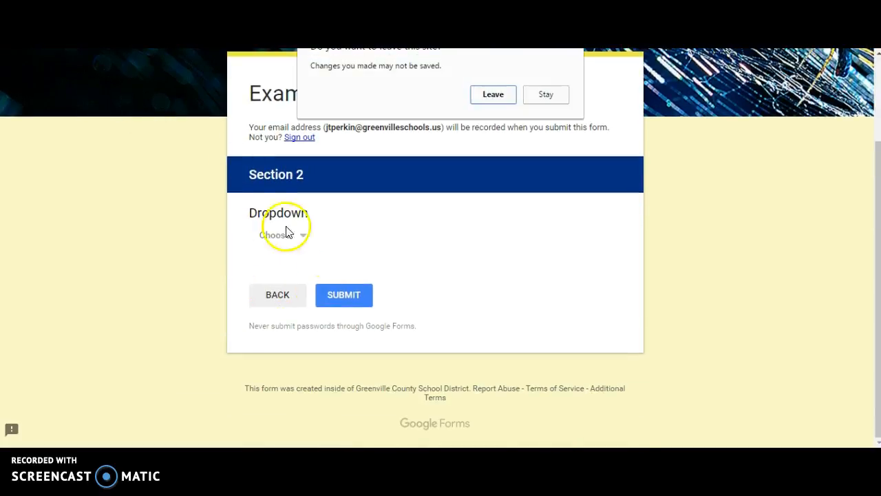
click(490, 94)
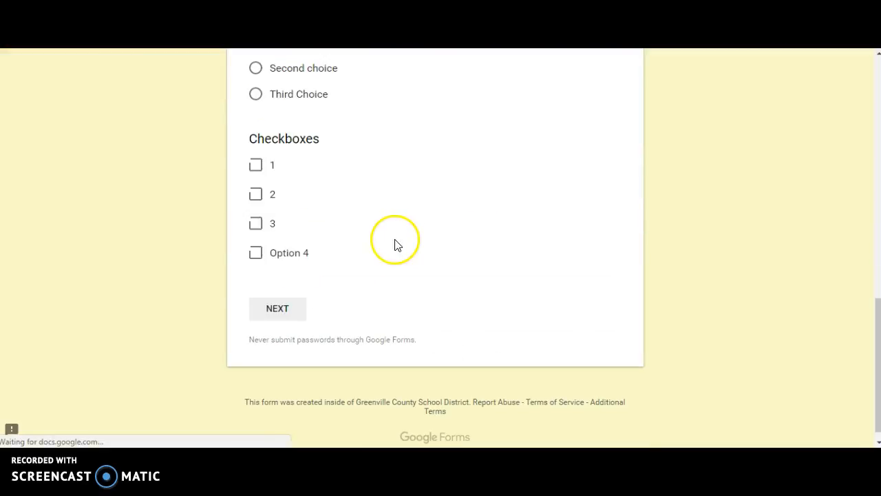
scroll(394, 249, up, 2)
click(265, 186)
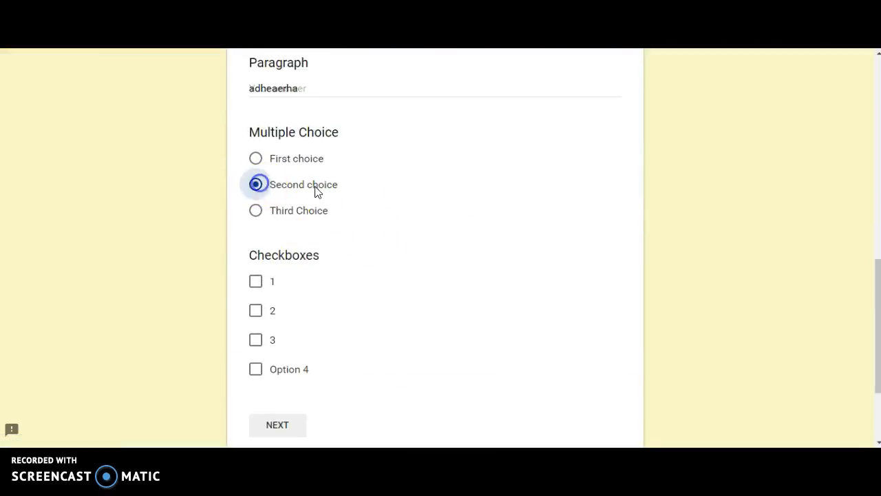
click(279, 424)
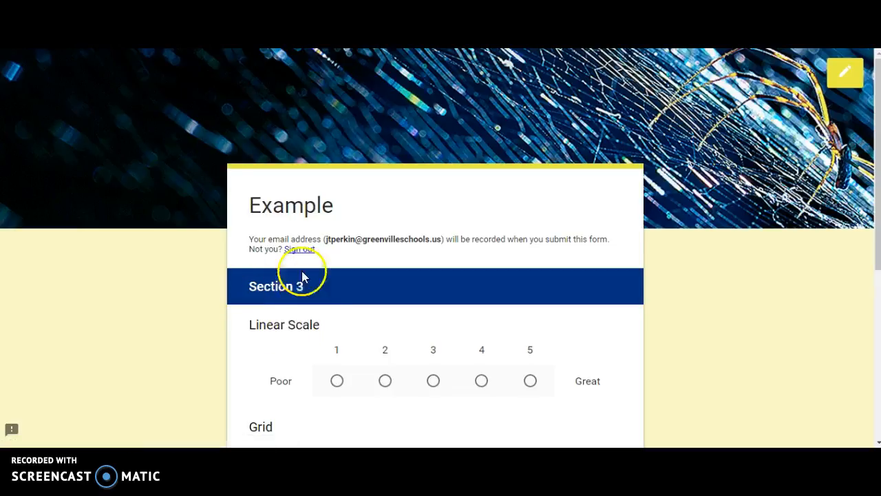
Go back again, choose Third Choice to reach Section 4, then close the preview
click(491, 95)
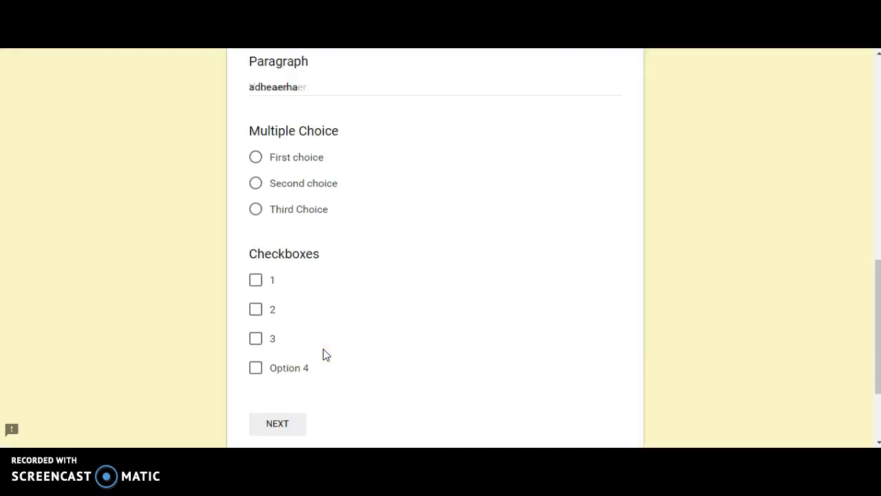
scroll(325, 353, down, 2)
scroll(326, 310, up, 1)
click(257, 145)
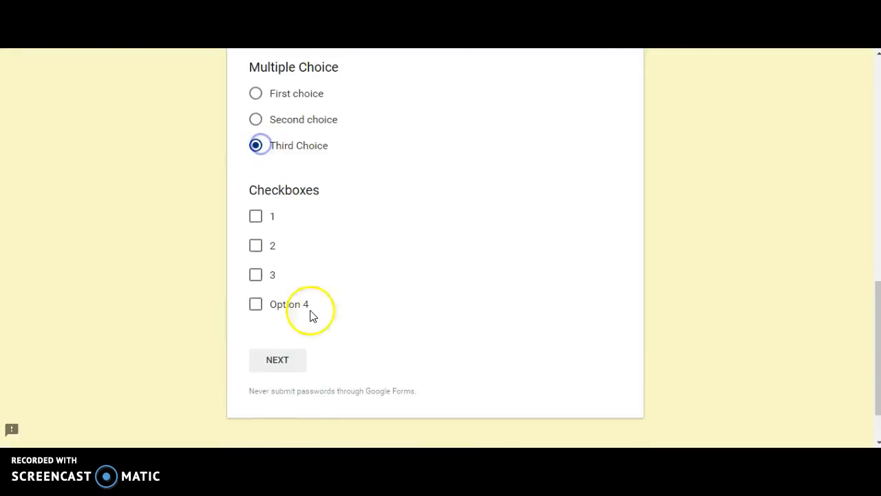
click(288, 367)
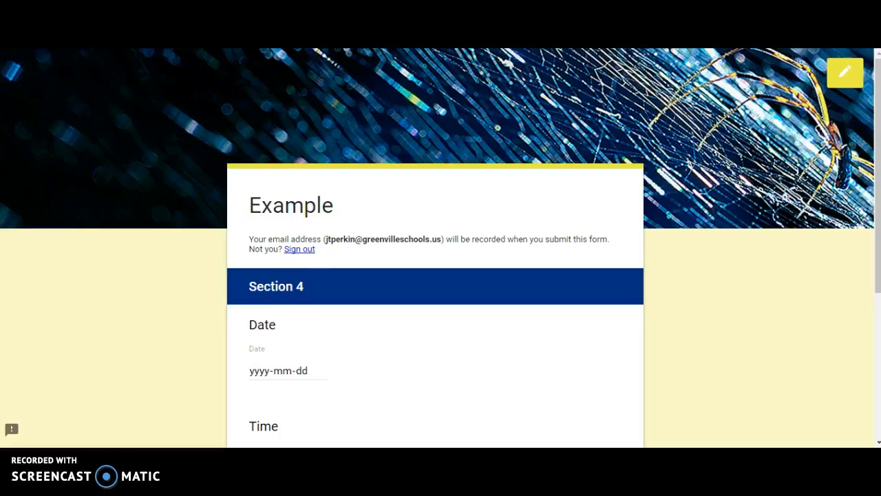
click(175, 8)
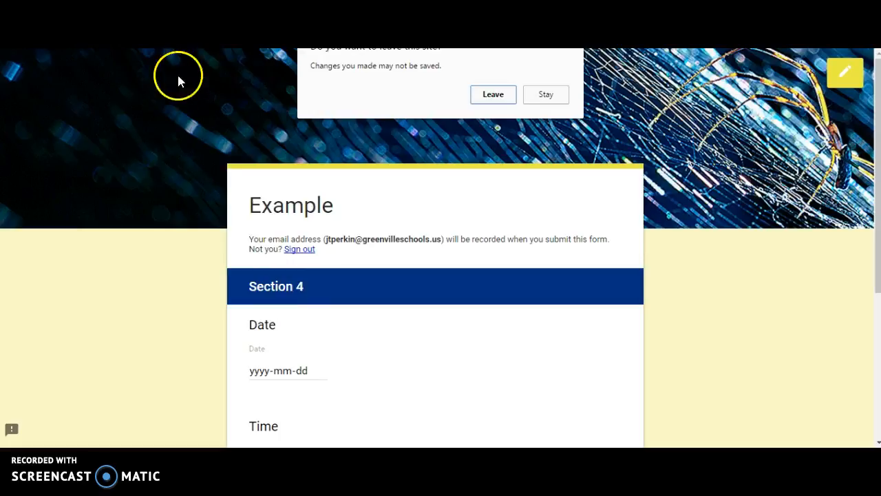
click(510, 96)
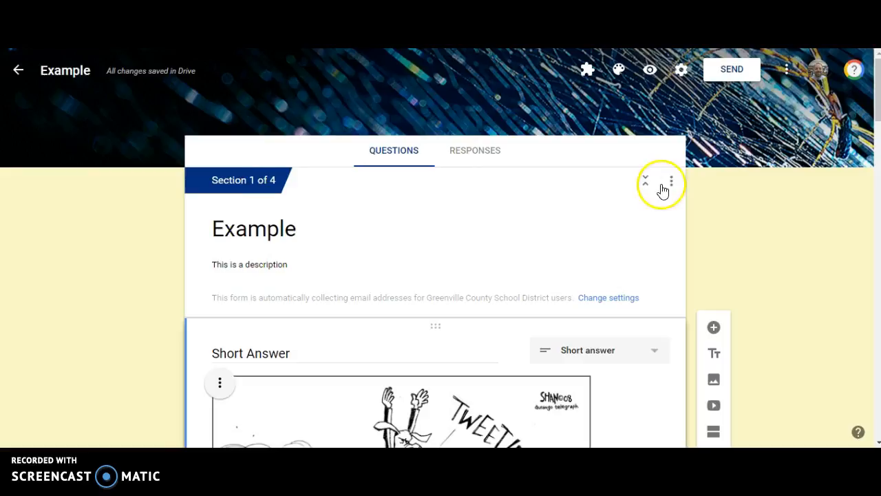
Turn the form into a quiz that releases grades later, after manual review, and save the settings
click(682, 69)
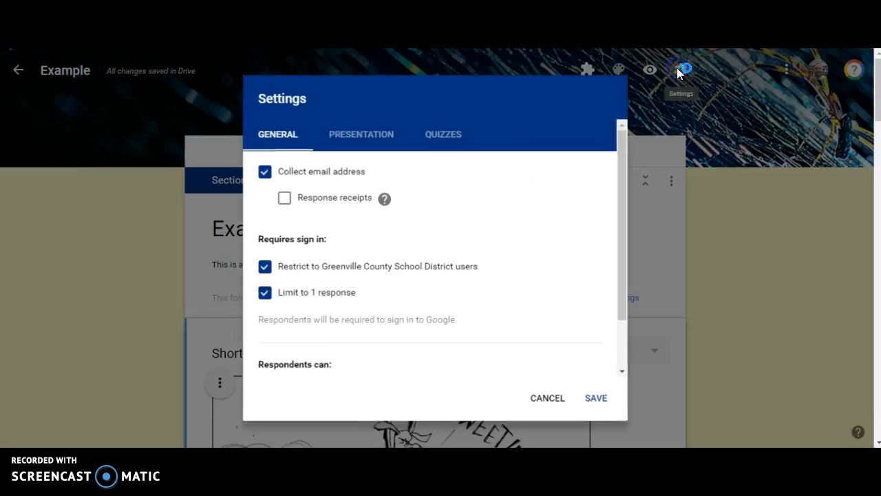
click(436, 137)
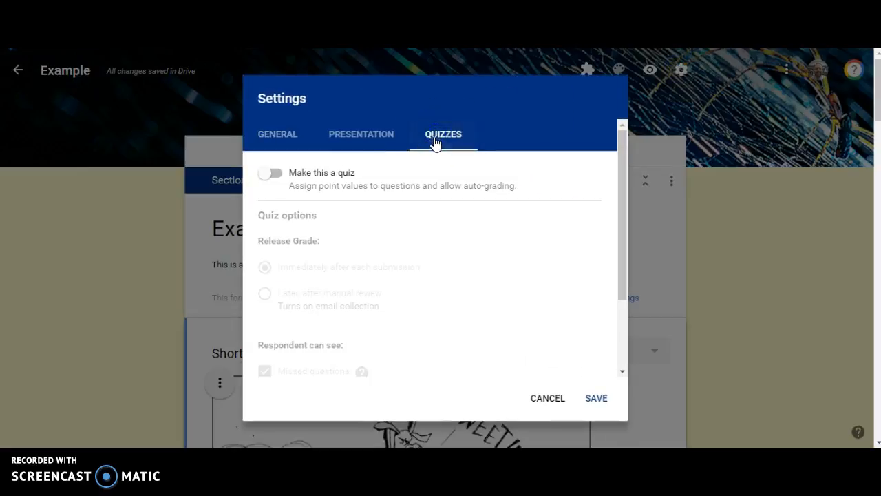
click(274, 176)
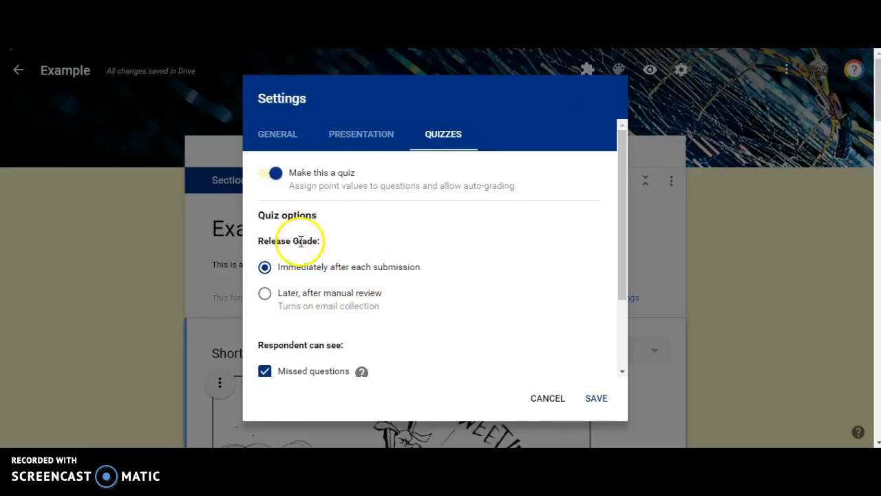
click(358, 294)
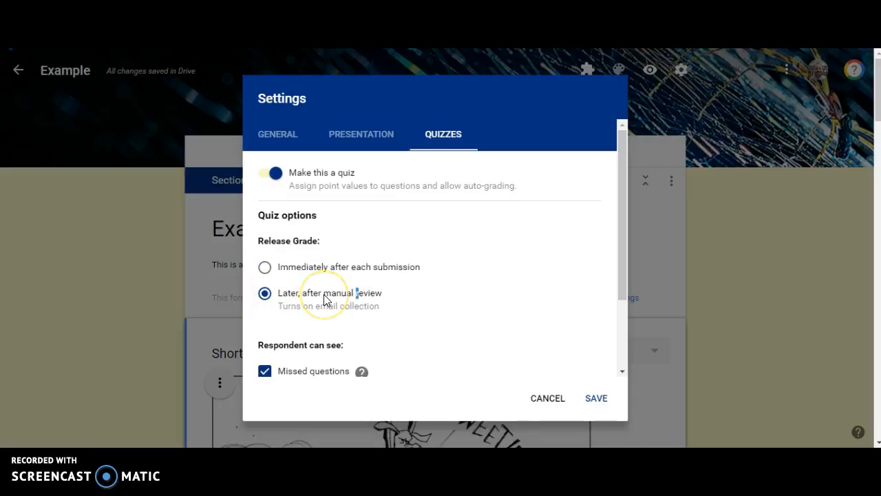
scroll(325, 300, down, 1)
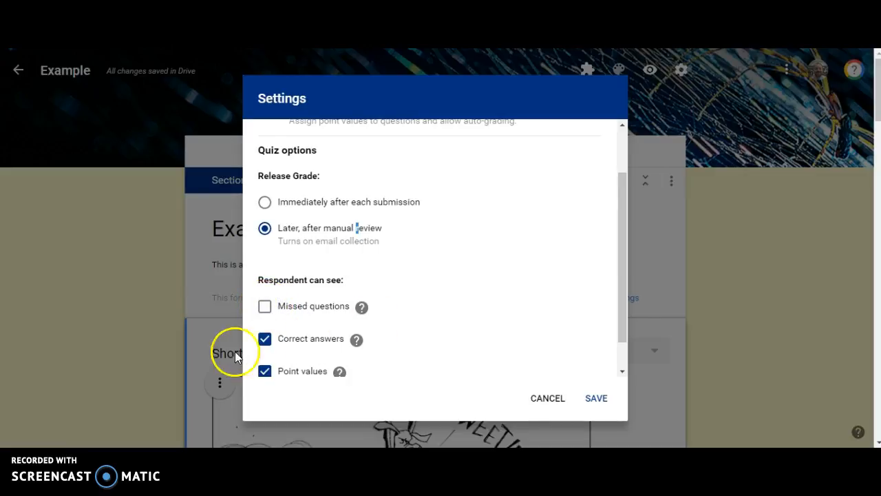
scroll(278, 306, down, 1)
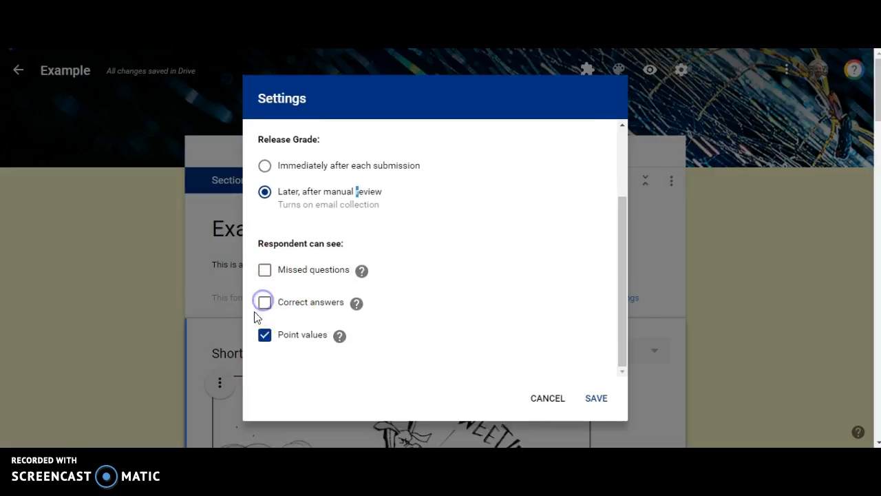
click(593, 402)
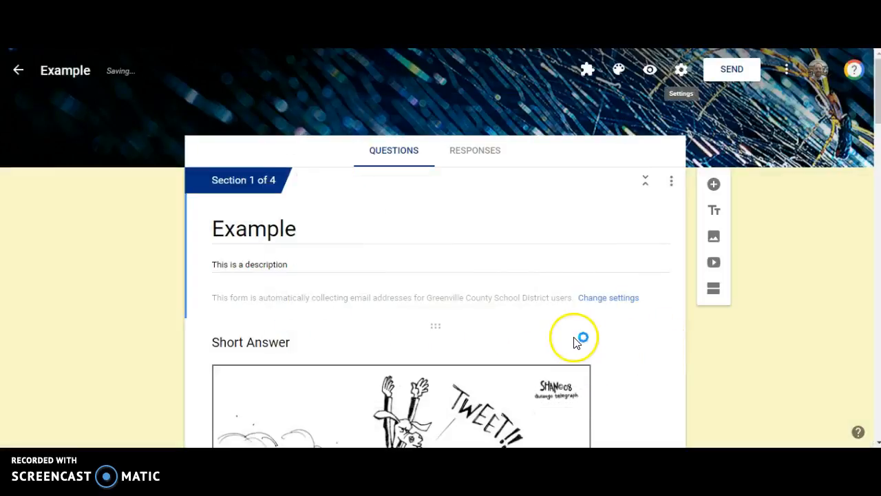
In the Multiple Choice question's answer key, mark Second choice as correct and set it to 2 points
scroll(575, 341, down, 8)
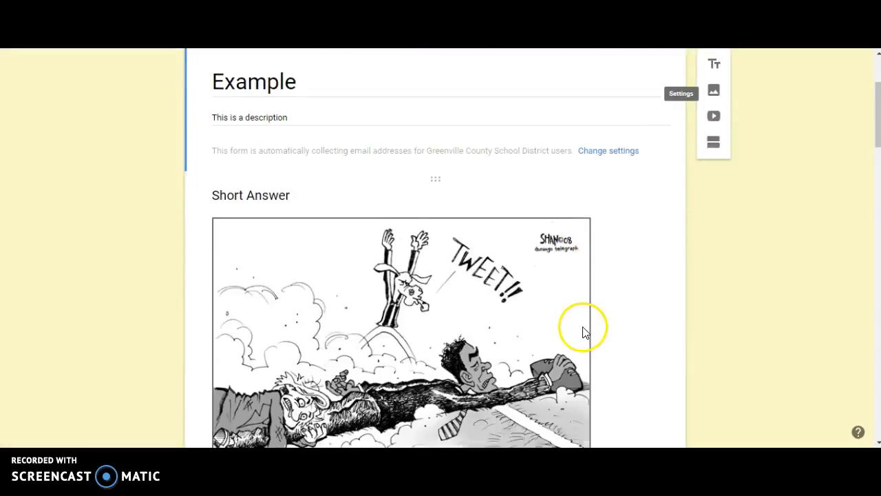
scroll(376, 259, down, 1)
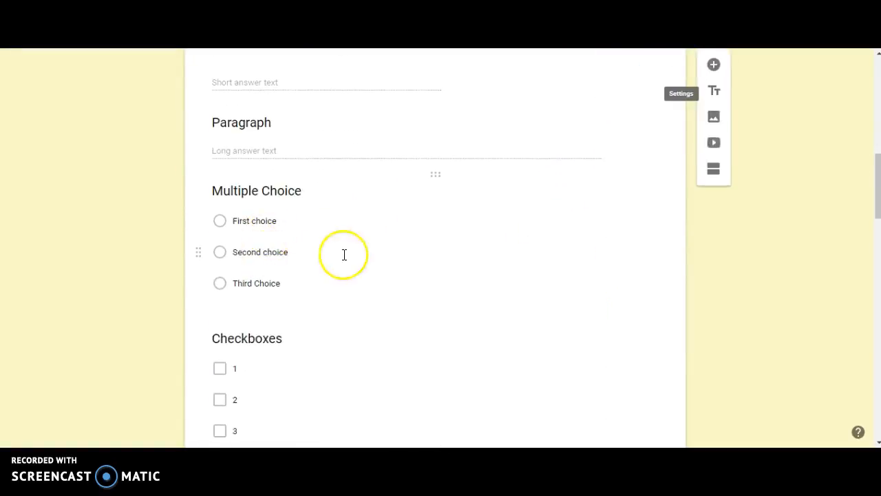
click(344, 253)
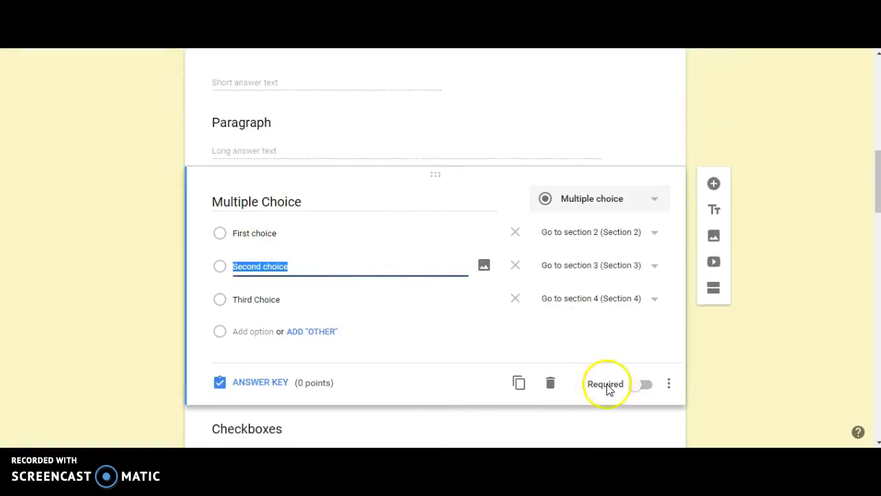
click(259, 387)
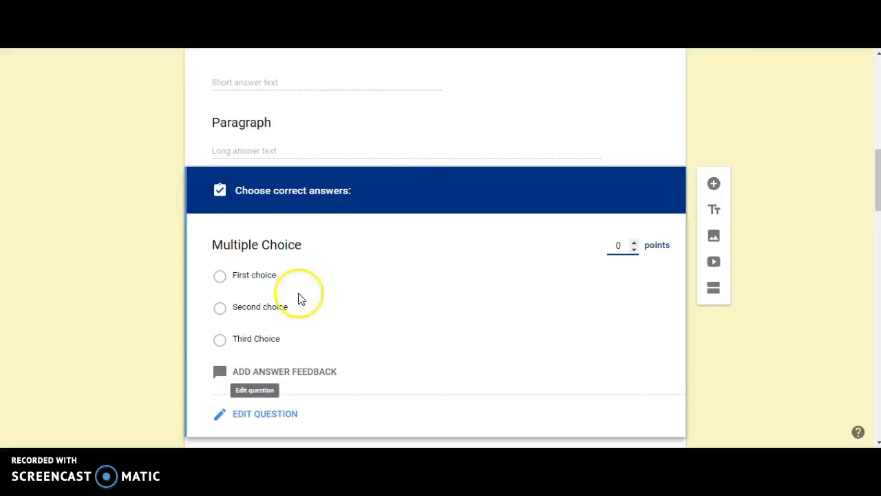
click(221, 309)
double_click(634, 242)
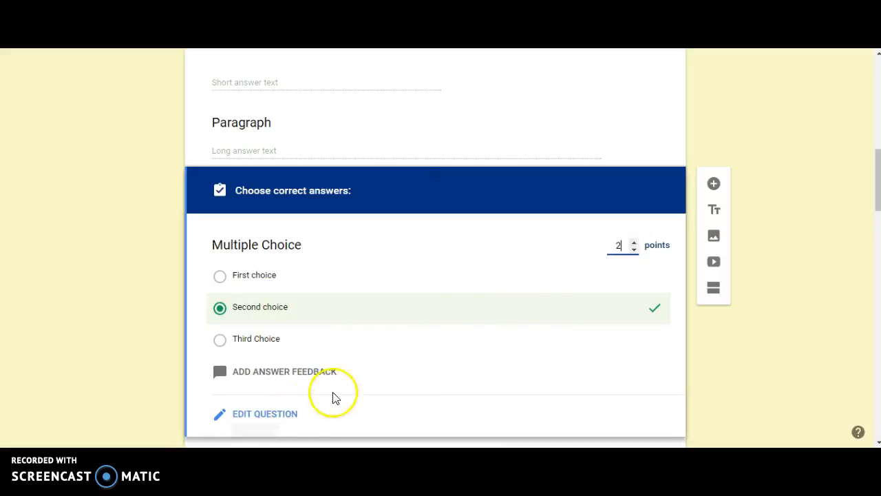
click(274, 414)
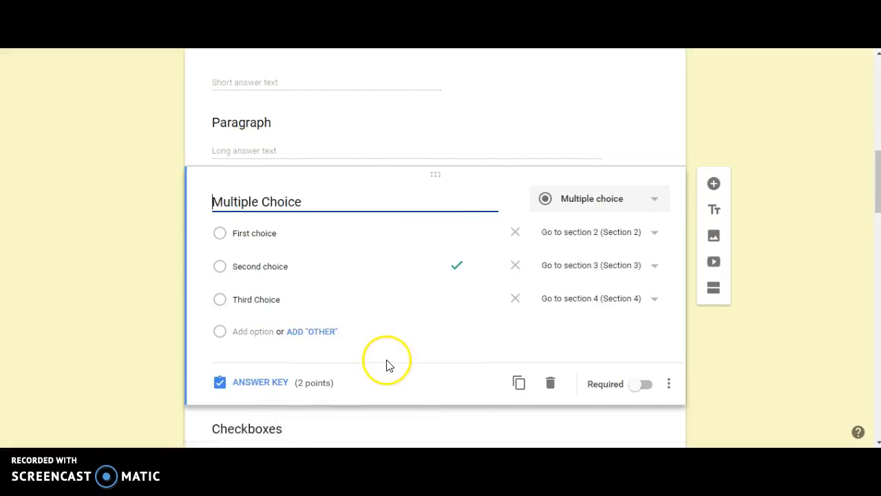
In the Dropdown question's answer key, mark option 2 as correct and set it to 5 points
scroll(386, 365, down, 7)
scroll(344, 227, up, 2)
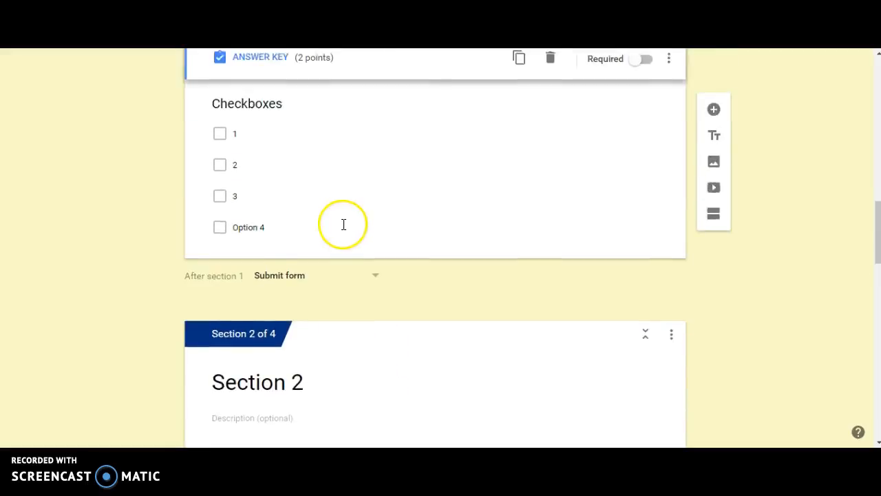
scroll(341, 228, down, 4)
scroll(352, 216, down, 1)
click(337, 232)
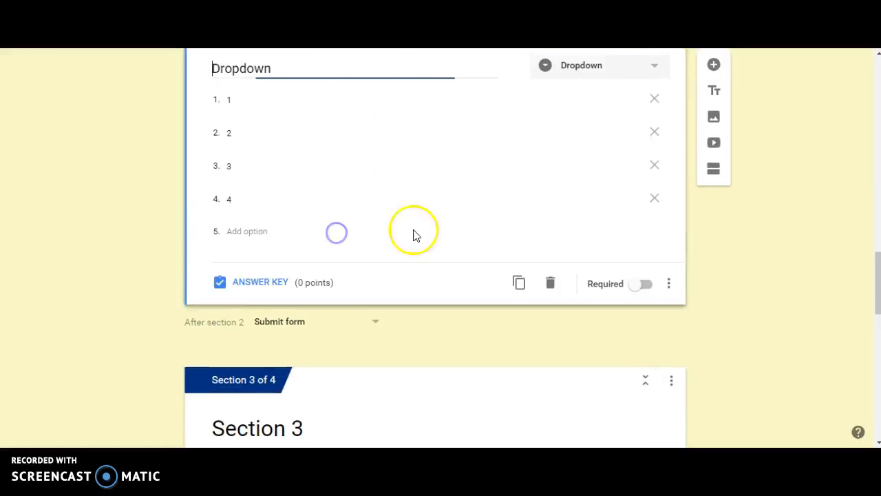
click(259, 283)
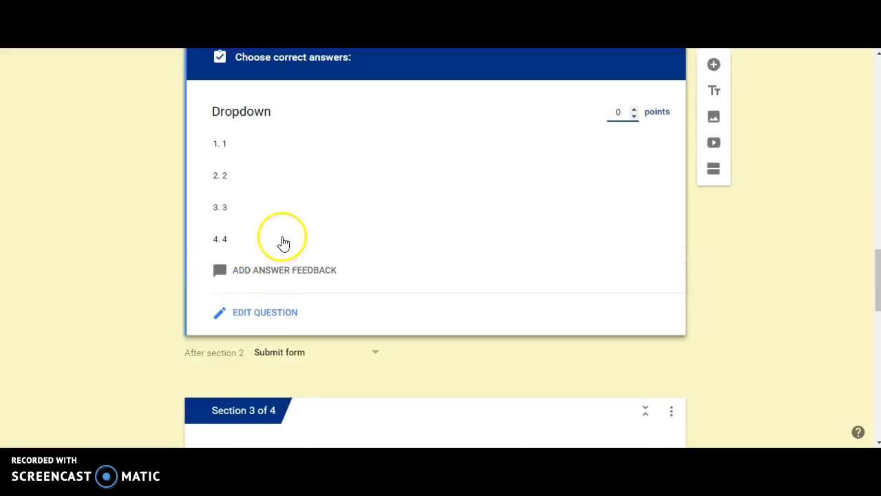
click(230, 178)
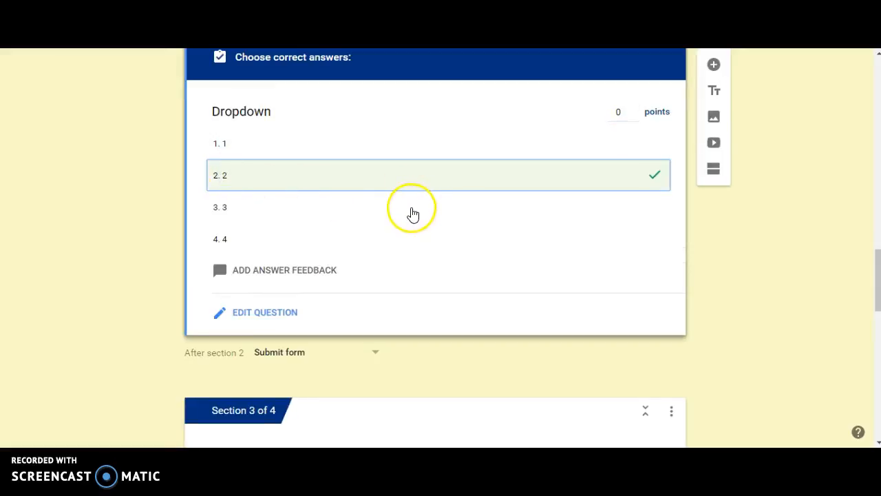
click(633, 109)
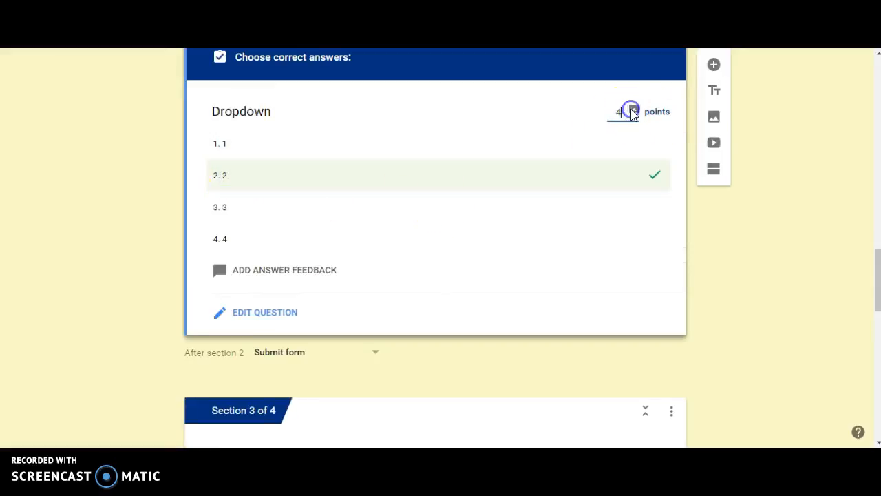
click(288, 313)
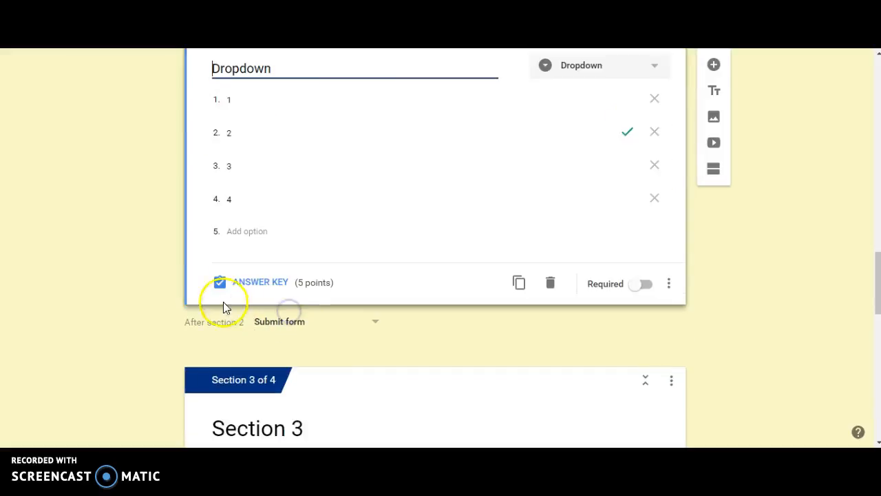
Preview the form, choose First choice in the Multiple Choice question, and continue to Section 2
scroll(136, 274, up, 15)
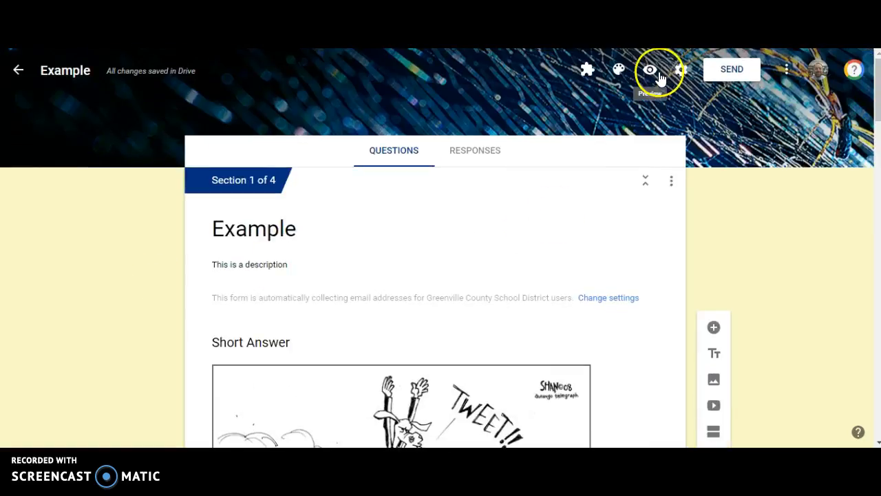
click(659, 78)
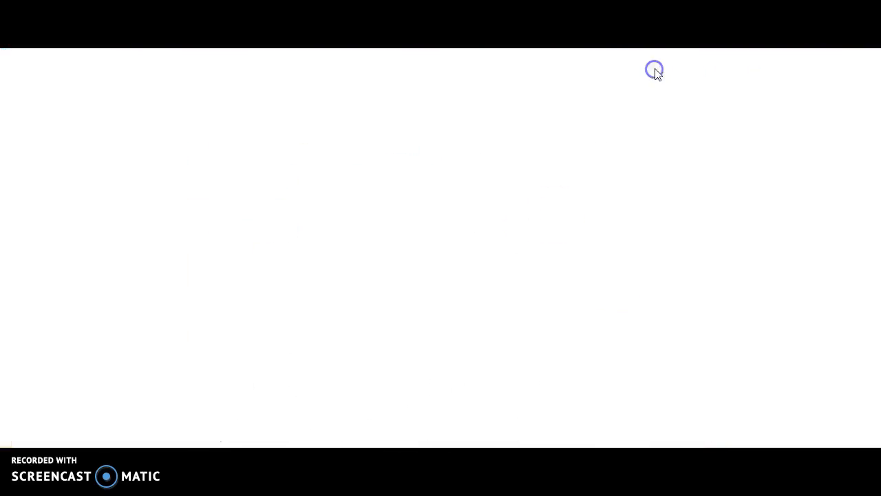
scroll(465, 234, down, 3)
scroll(466, 236, down, 5)
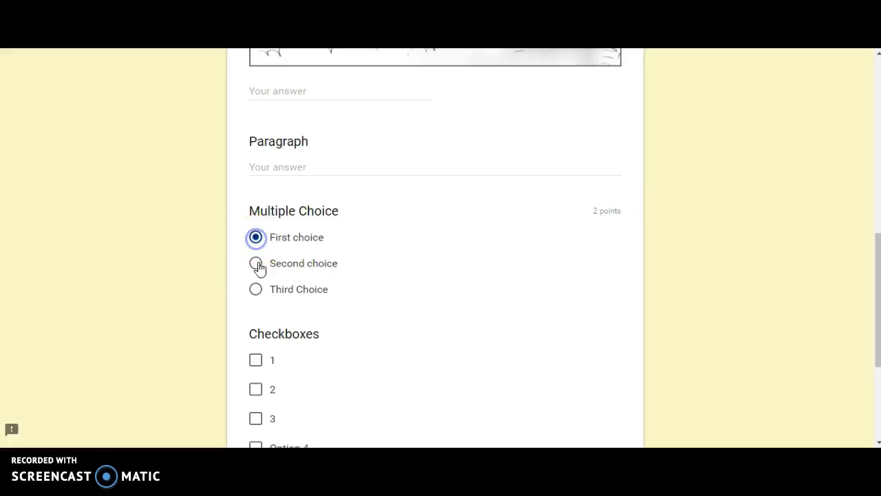
scroll(337, 264, down, 5)
click(294, 314)
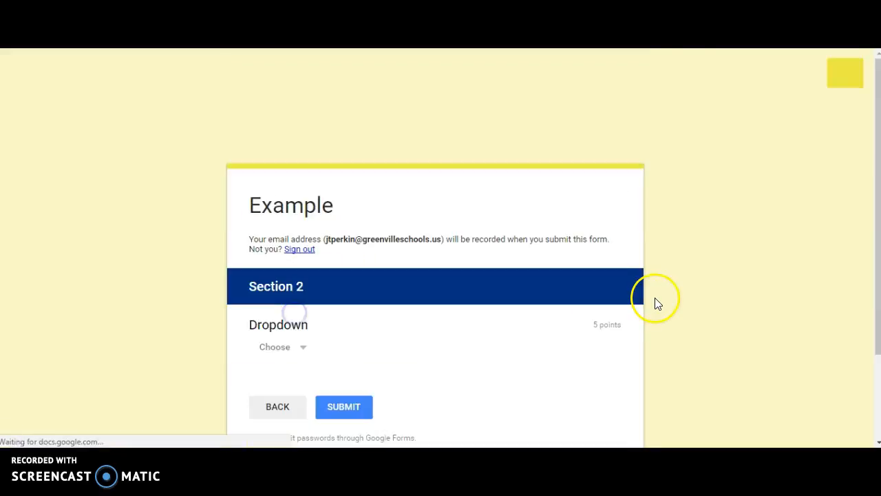
Select 2 in the Dropdown question and submit the test response
scroll(482, 299, down, 2)
click(292, 237)
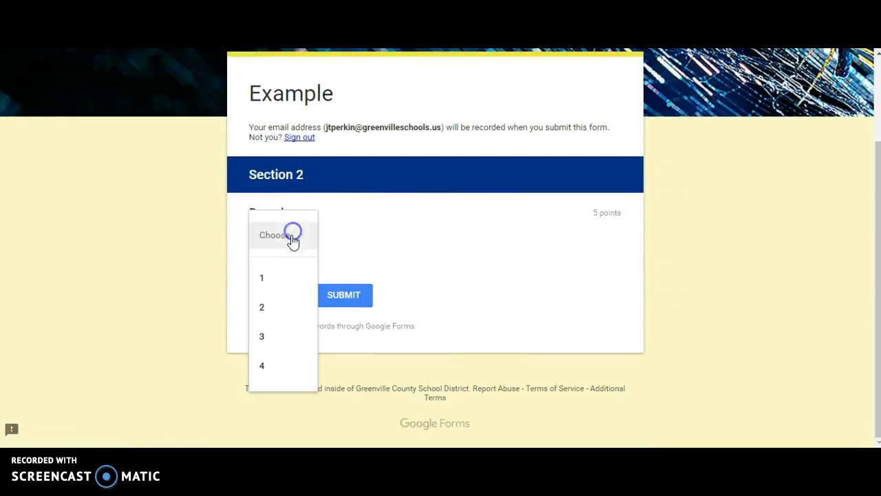
click(276, 305)
click(350, 299)
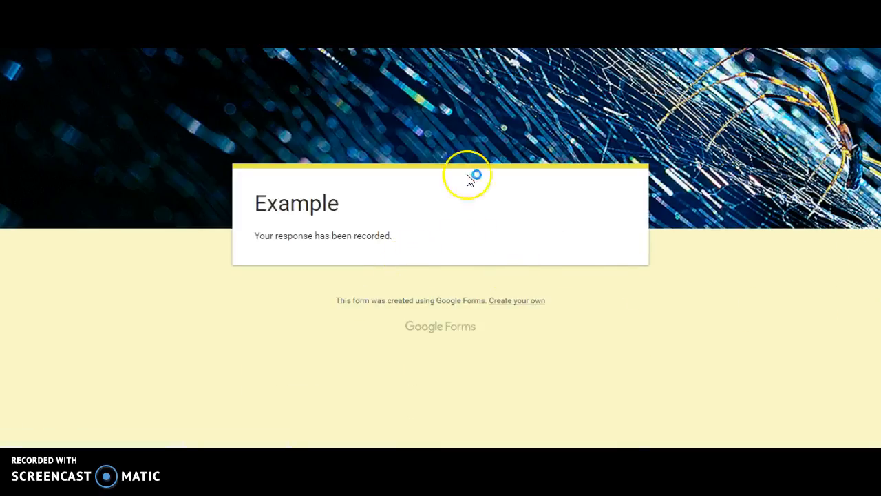
Return to the form editor, open the responses, and dismiss the Individualize feedback tip
click(158, 17)
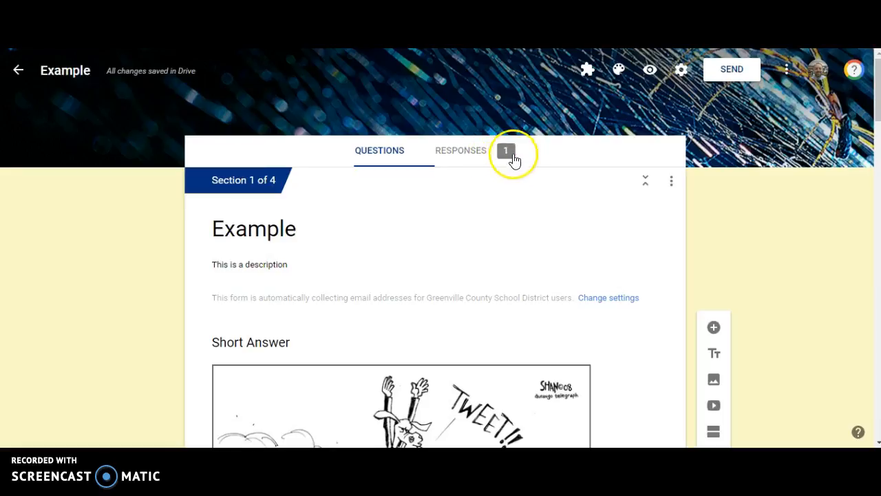
click(470, 151)
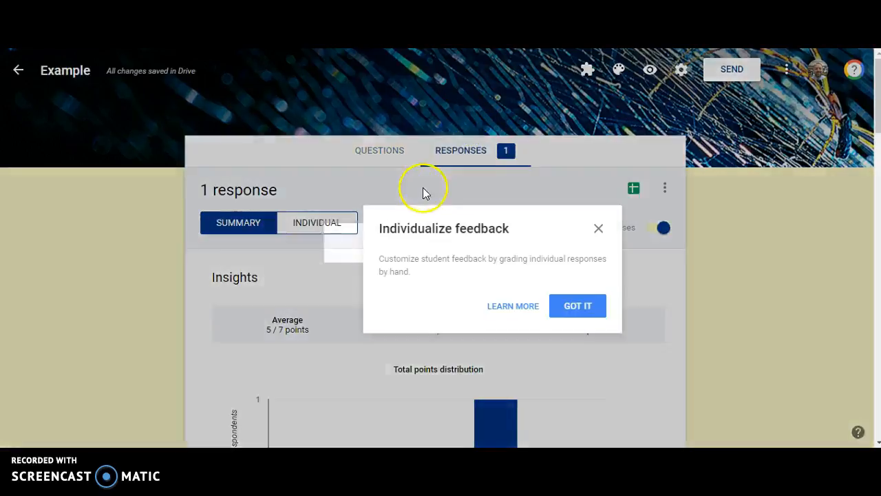
scroll(441, 193, down, 1)
click(599, 166)
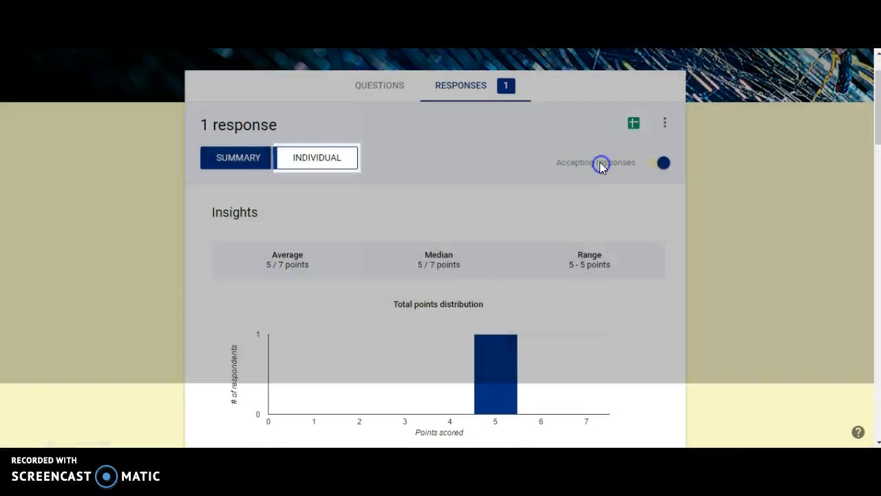
Review the response summary's insights, scores table, and per-question results
scroll(262, 252, down, 1)
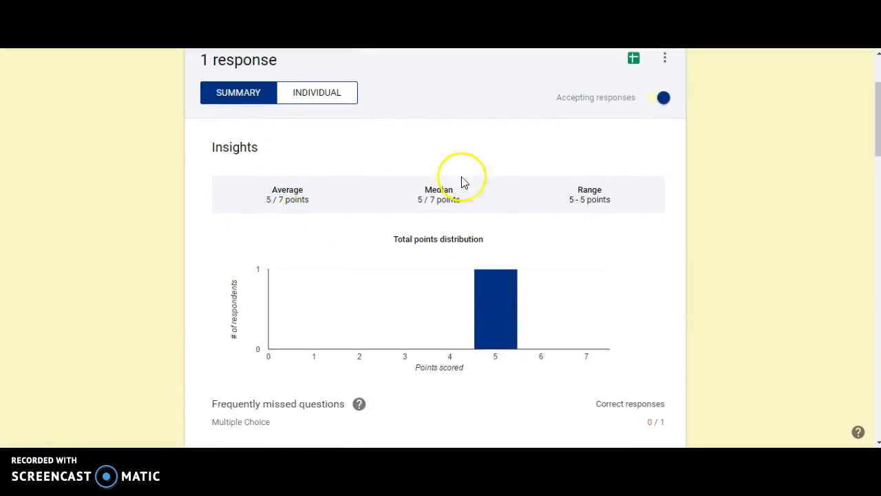
scroll(524, 300, down, 1)
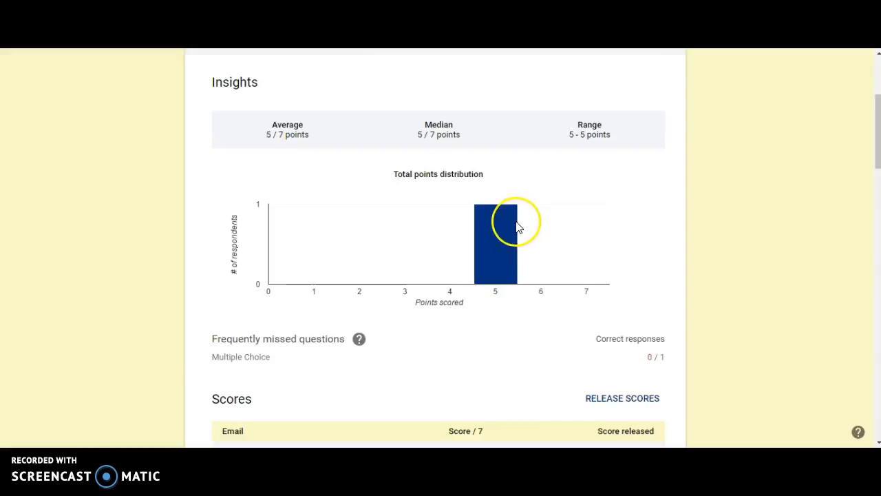
scroll(275, 358, down, 1)
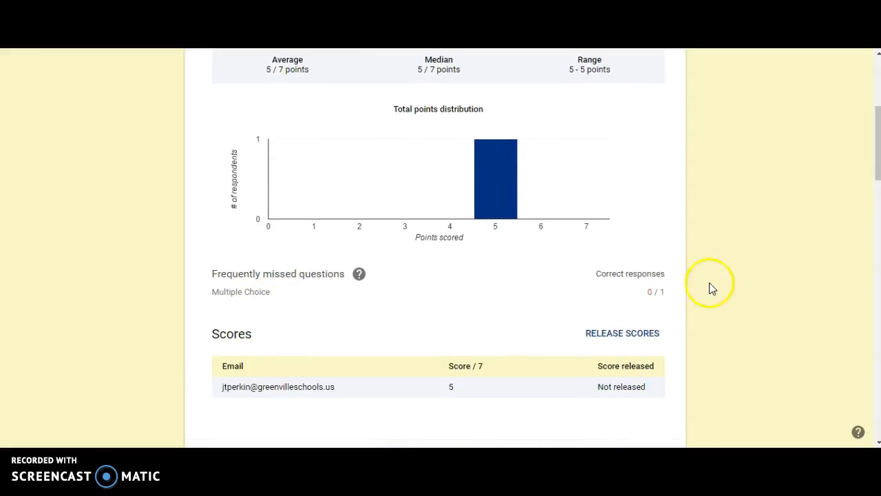
scroll(496, 290, down, 3)
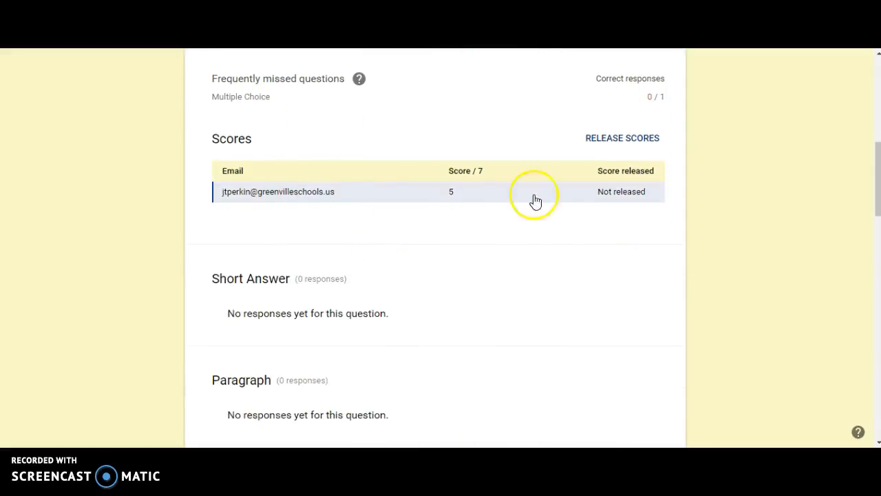
scroll(262, 279, down, 1)
scroll(315, 248, down, 4)
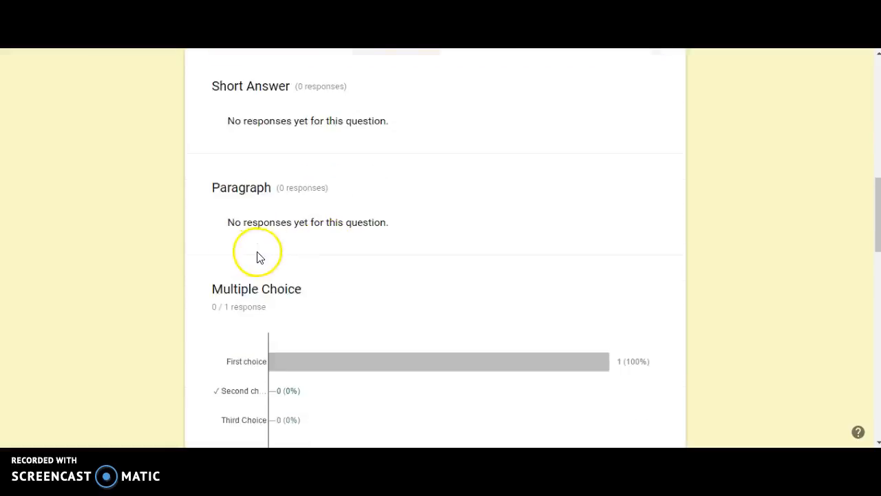
scroll(276, 227, down, 9)
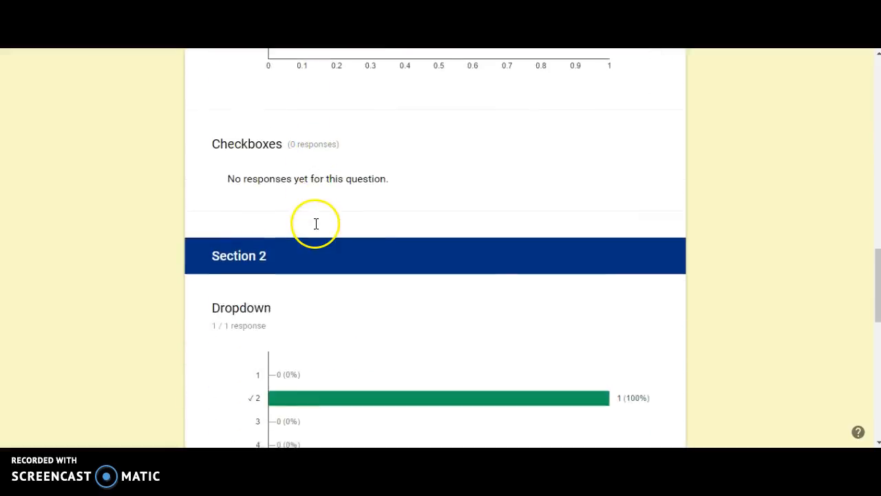
scroll(282, 231, down, 3)
scroll(275, 255, up, 16)
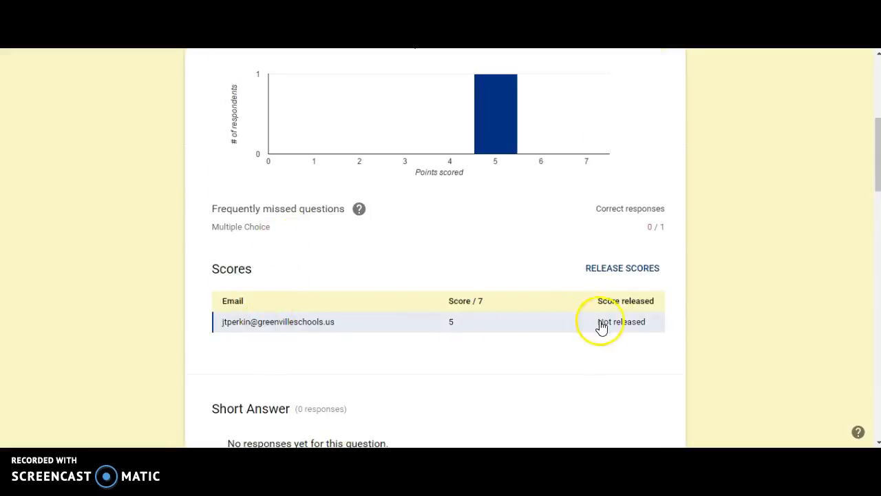
Open the individual response and release its score, sending the email notification
click(637, 328)
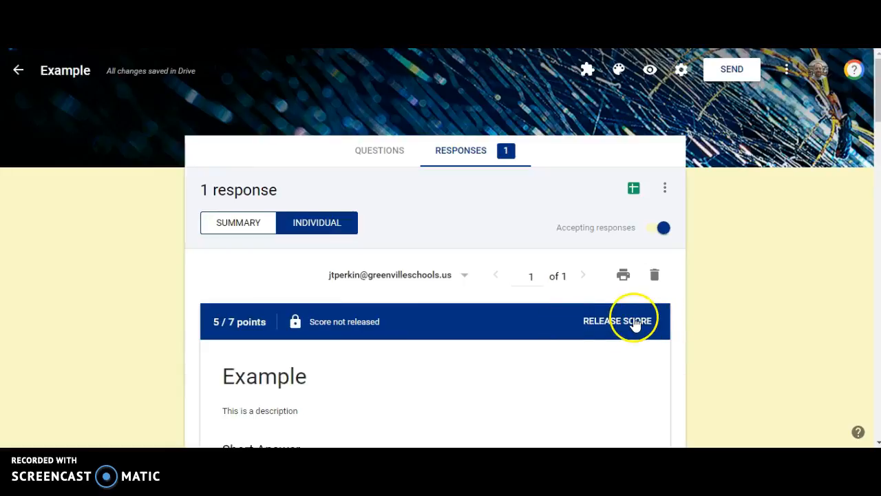
click(634, 320)
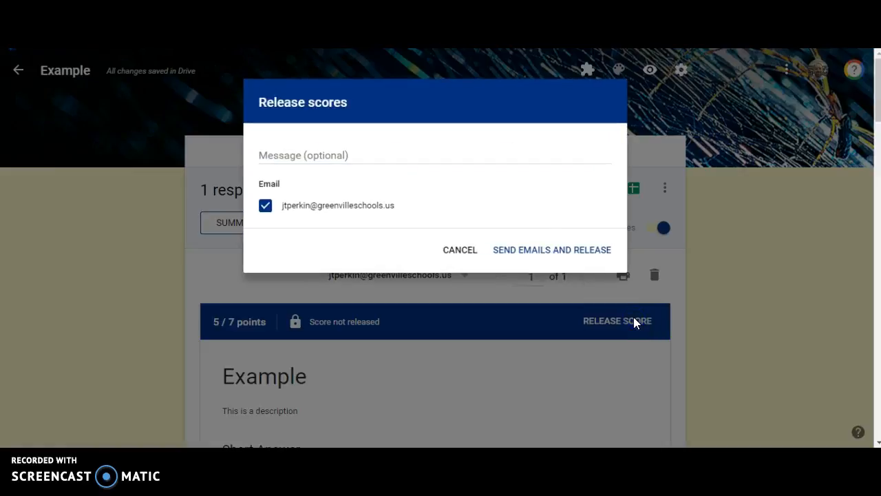
click(548, 252)
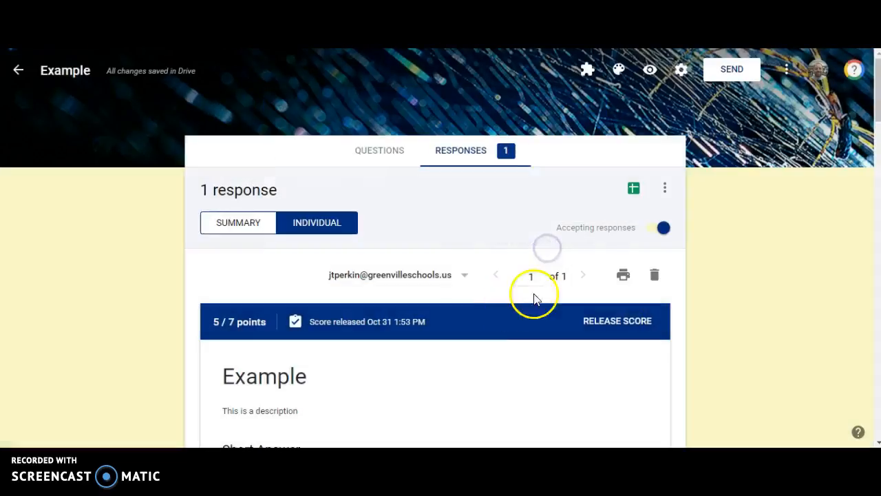
Scroll through the individual graded response to examine the marked answers
scroll(200, 327, down, 10)
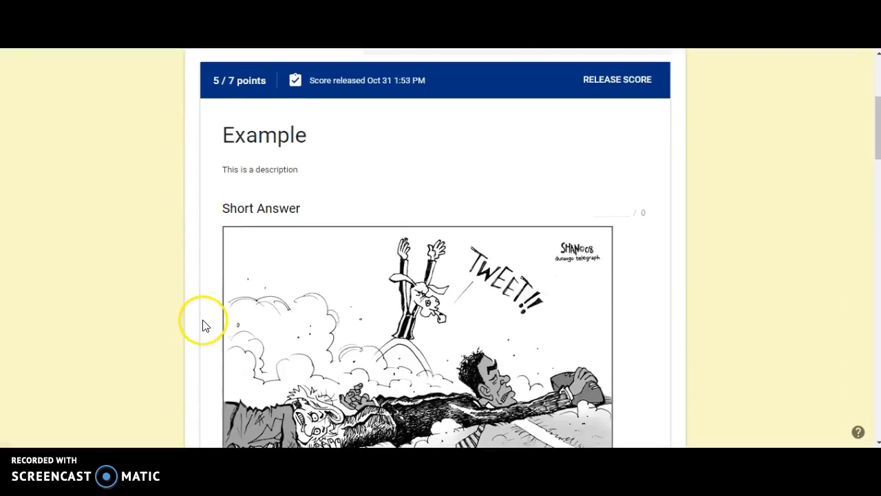
scroll(200, 328, down, 8)
scroll(324, 181, up, 6)
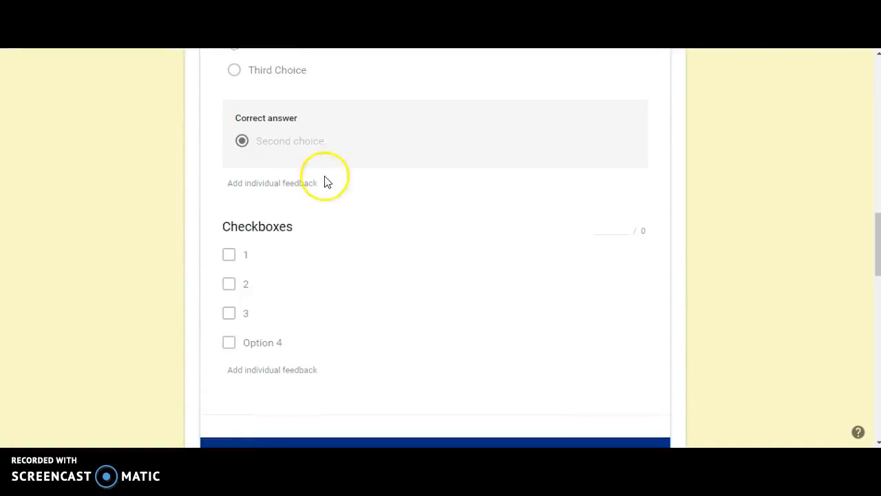
scroll(374, 142, up, 4)
scroll(307, 261, down, 15)
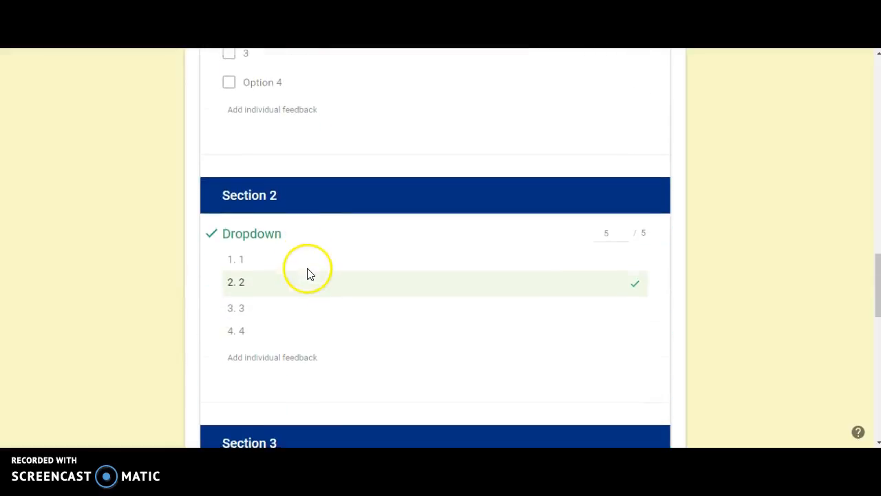
scroll(308, 270, down, 1)
scroll(299, 262, up, 20)
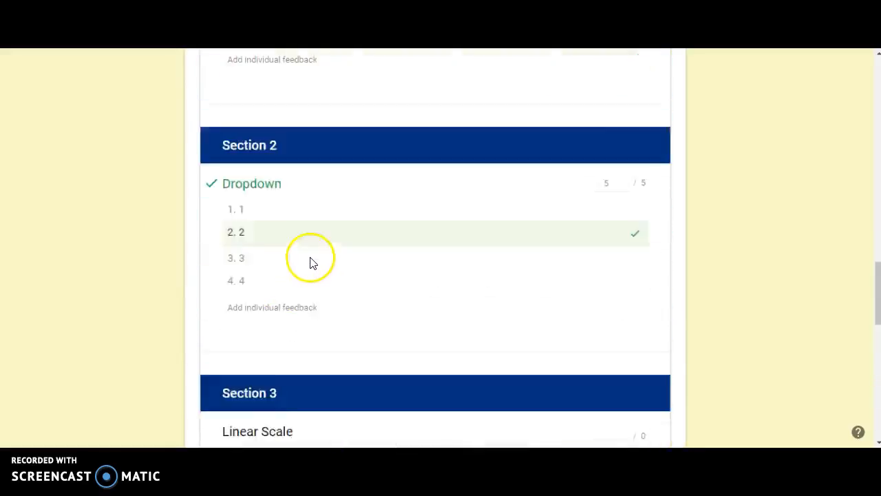